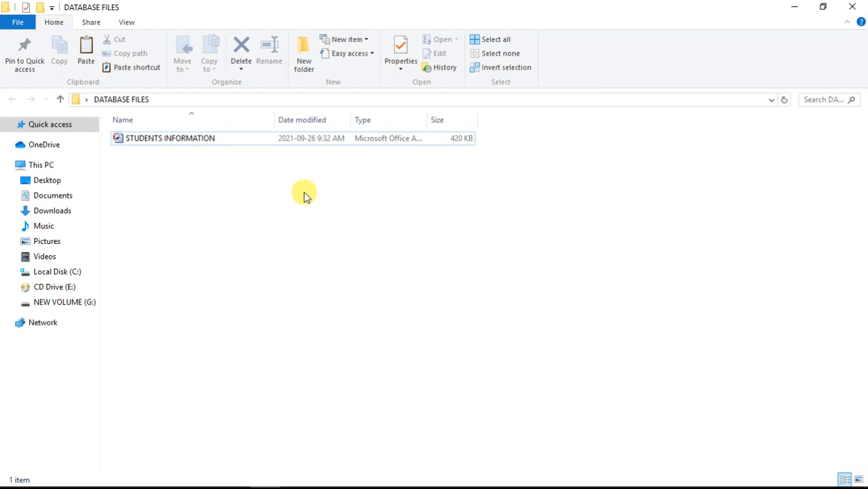
Create a new Access 2007 database file named SENIOR THREE STUDENTS DATABASE in DATABASE FILES.
right_click(304, 195)
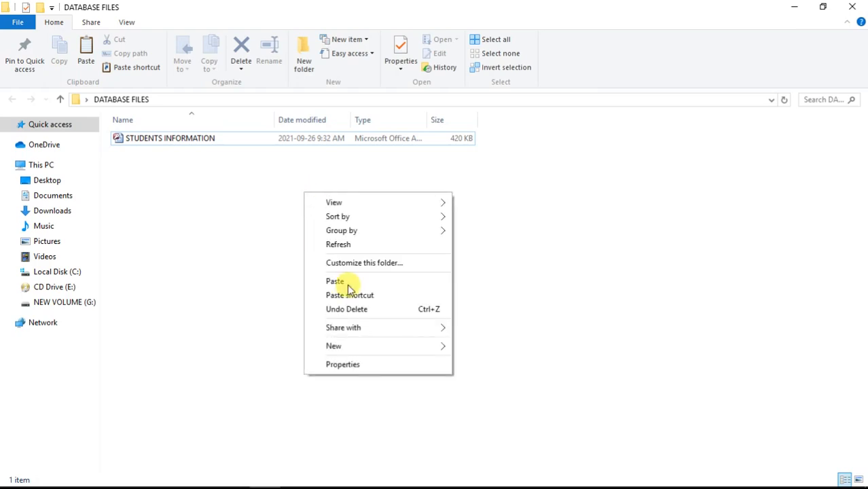
mouse_move(431, 349)
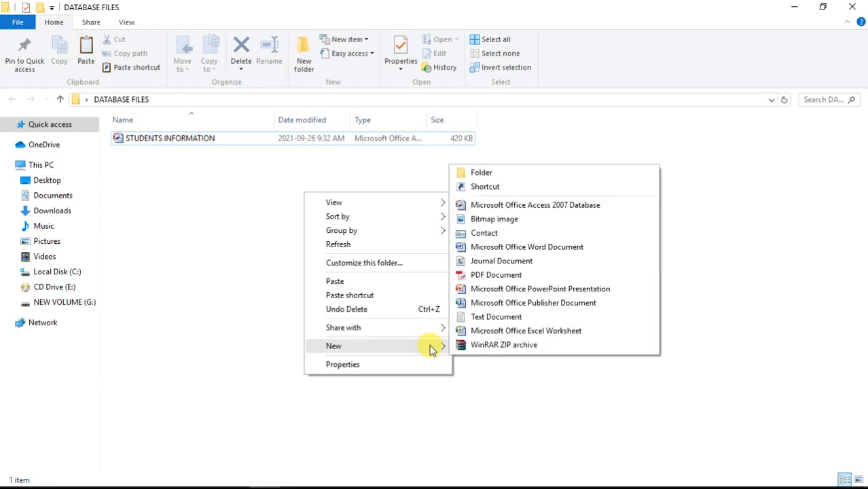
left_click(557, 203)
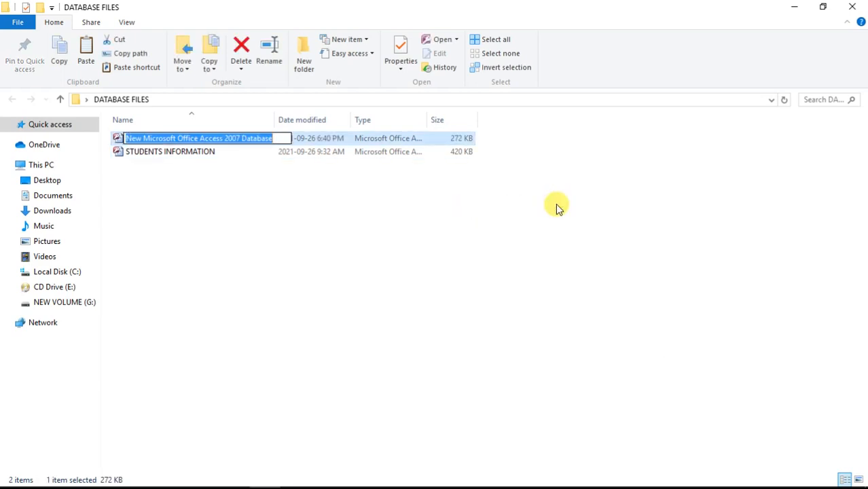
type("SENIOR")
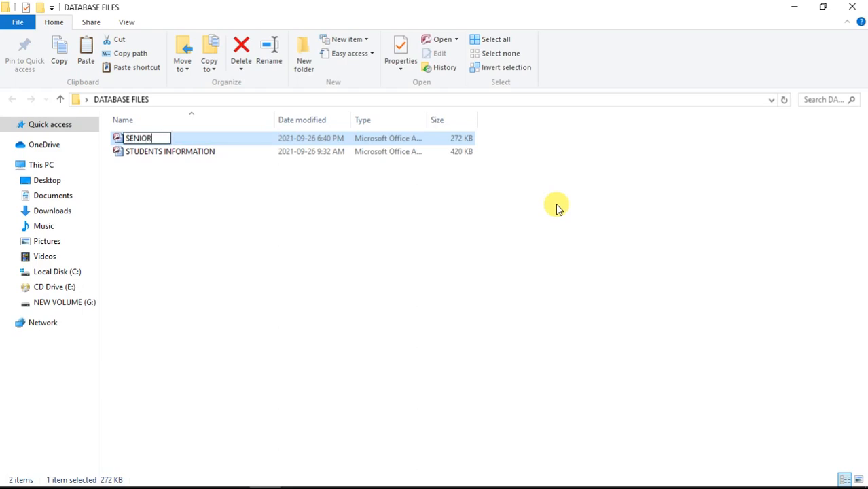
type(" THREE STU")
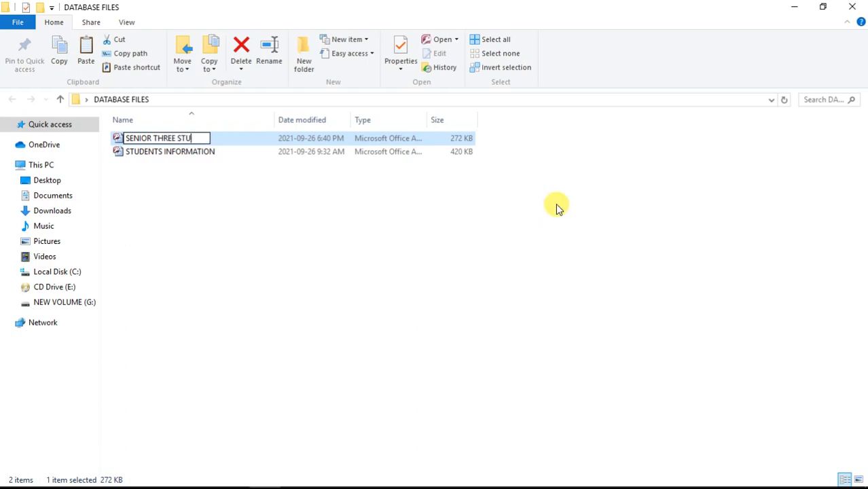
type("DENTS")
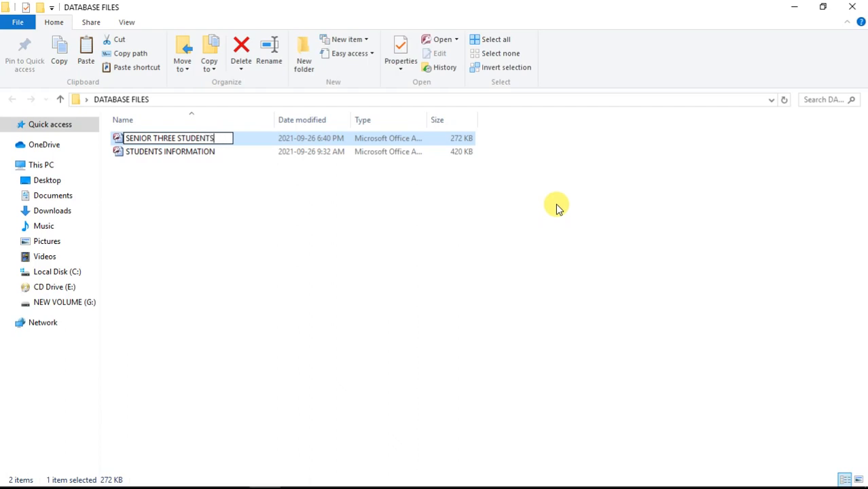
type(" DATABASE")
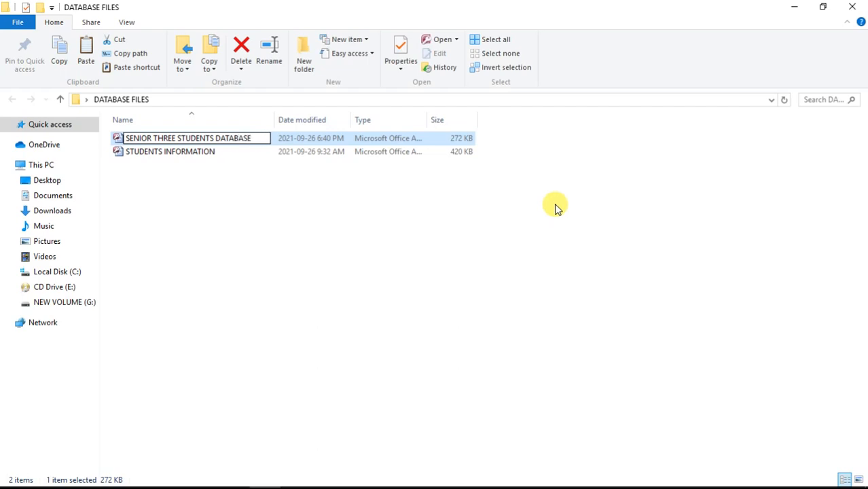
left_click(334, 240)
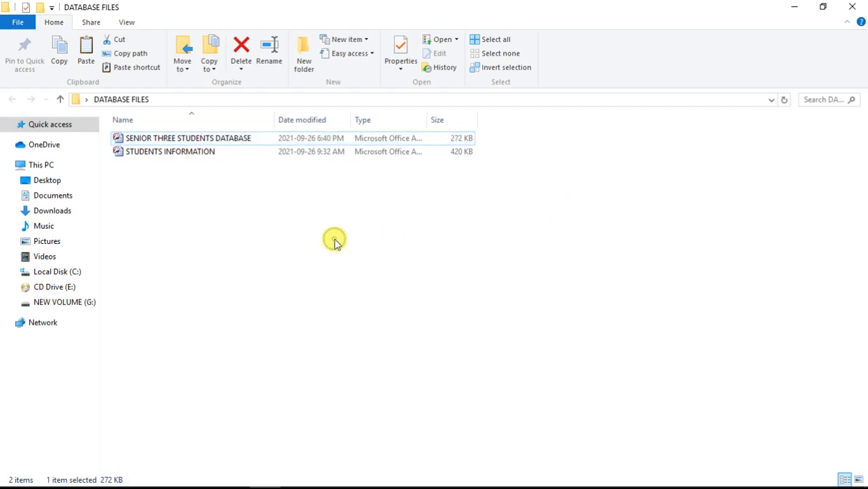
Open SENIOR THREE STUDENTS DATABASE in Access and enable its disabled content.
double_click(267, 140)
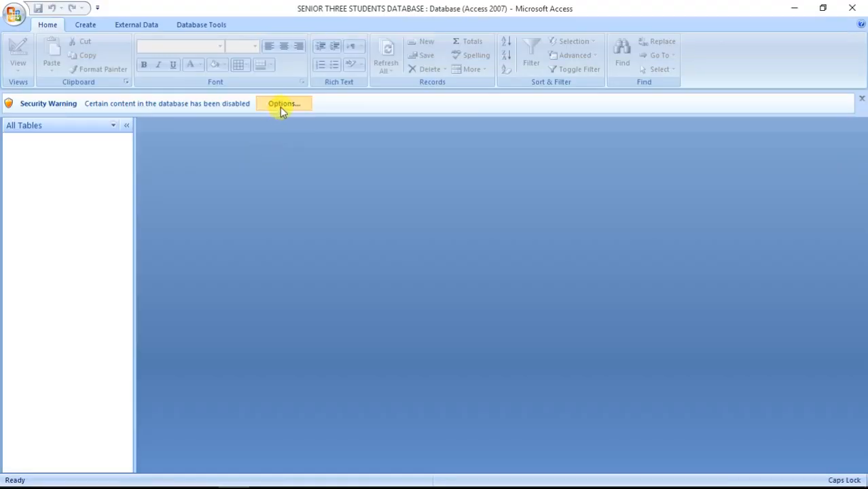
left_click(280, 106)
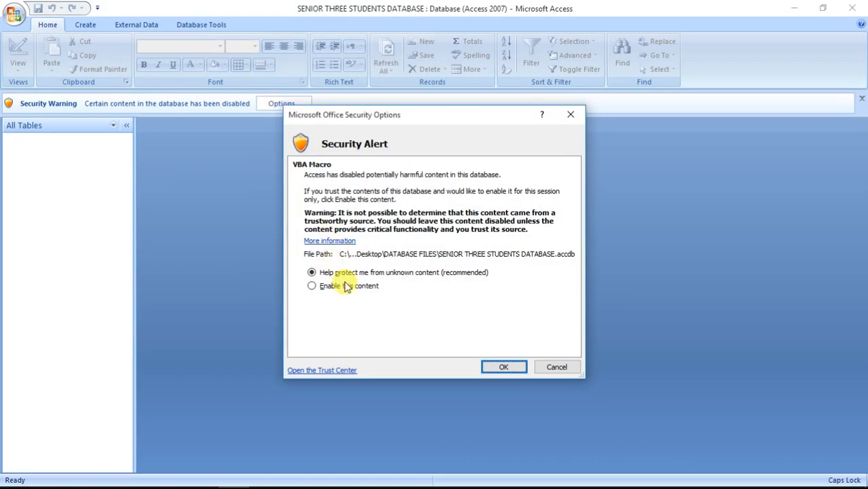
left_click(347, 287)
left_click(509, 367)
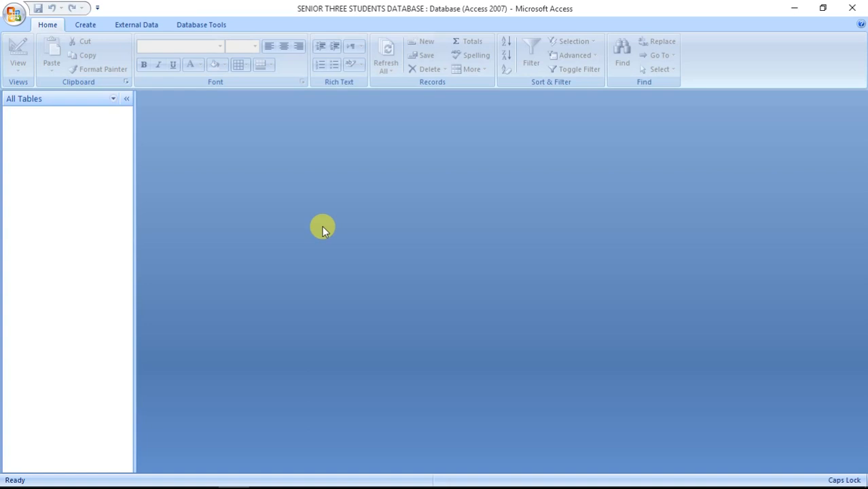
Start a new table in Design view with an AutoNumber REG NO field formatted "LCM-"000.
left_click(85, 27)
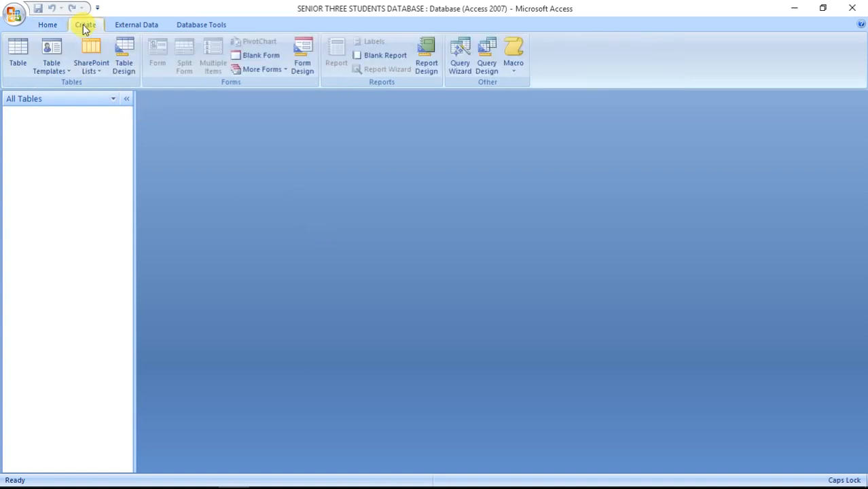
left_click(119, 61)
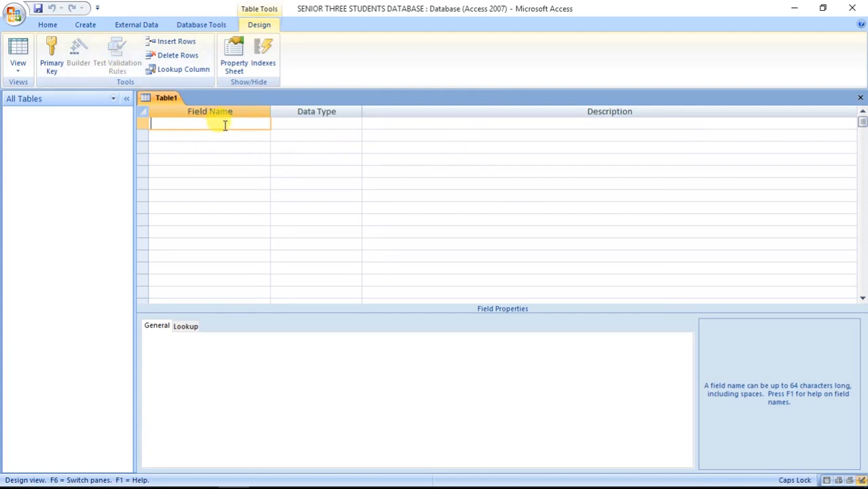
type("REG NO")
left_click(295, 124)
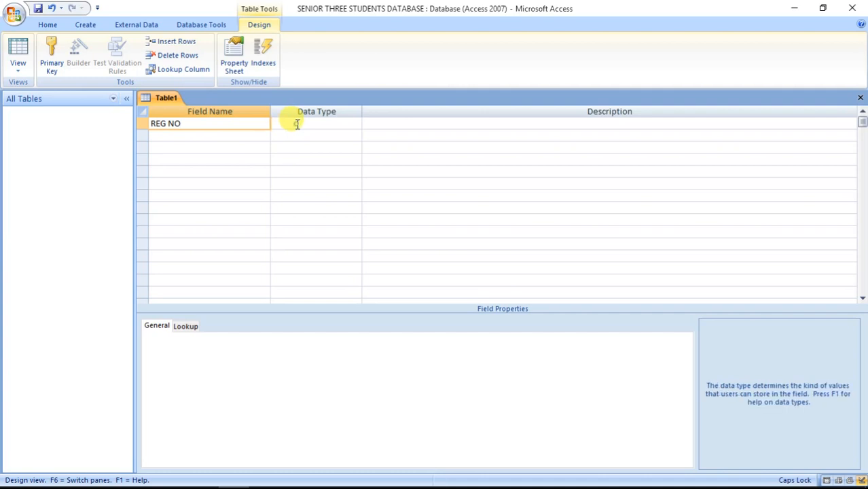
left_click(356, 124)
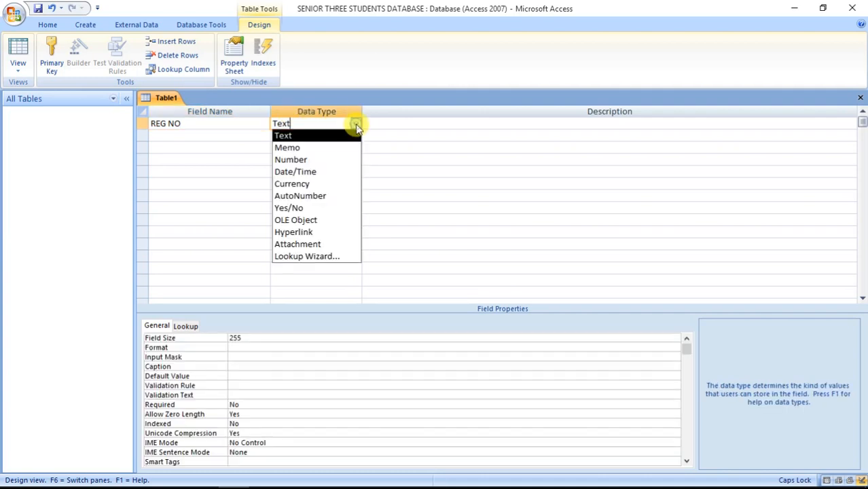
left_click(338, 196)
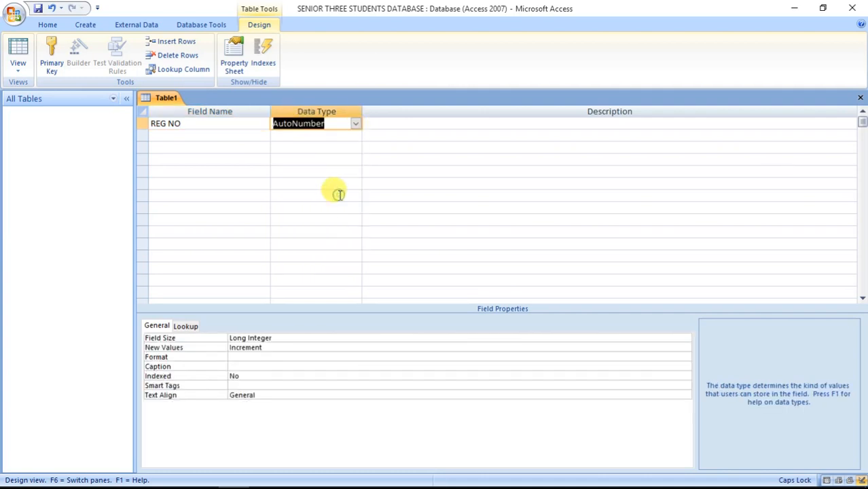
left_click(264, 357)
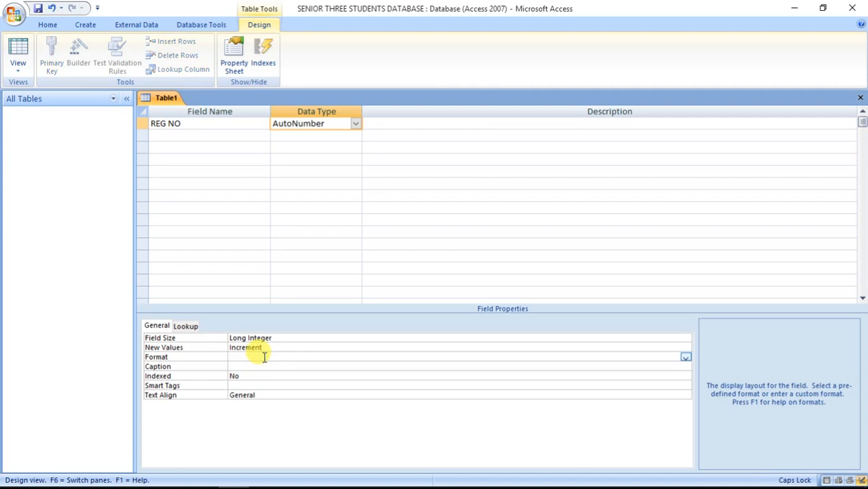
type("\"LCM-\"000")
Add Text fields SIR NAME, LAST NAME and GENDER below REG NO.
left_click(200, 136)
type("SIR NAME")
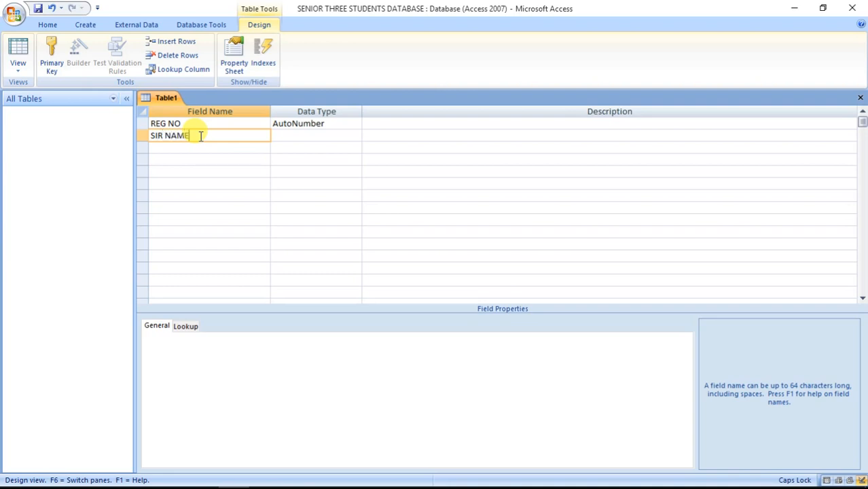
left_click(330, 135)
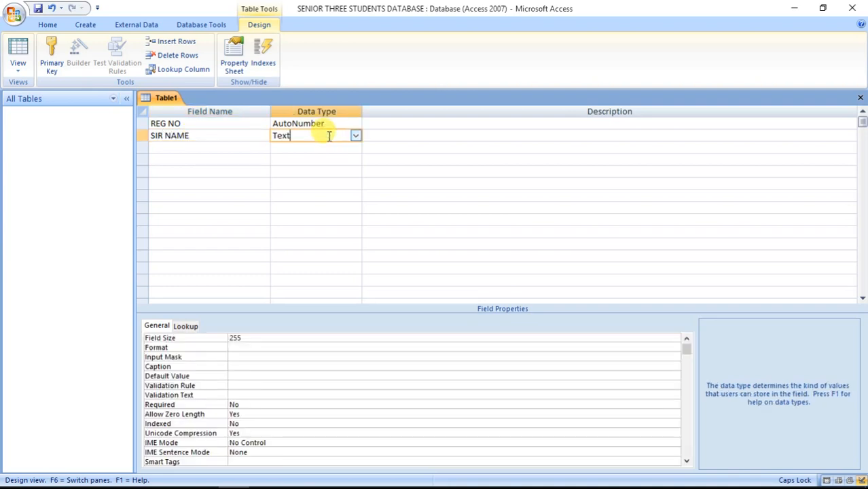
left_click(215, 148)
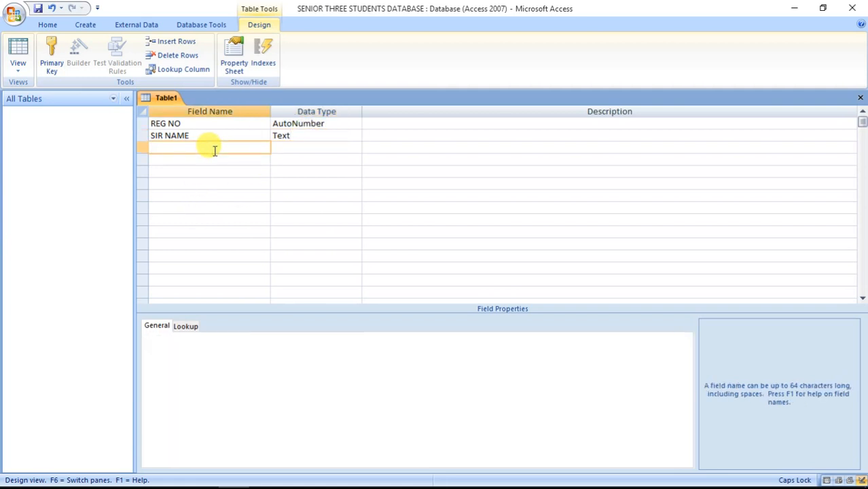
type("LAST NAME")
left_click(317, 148)
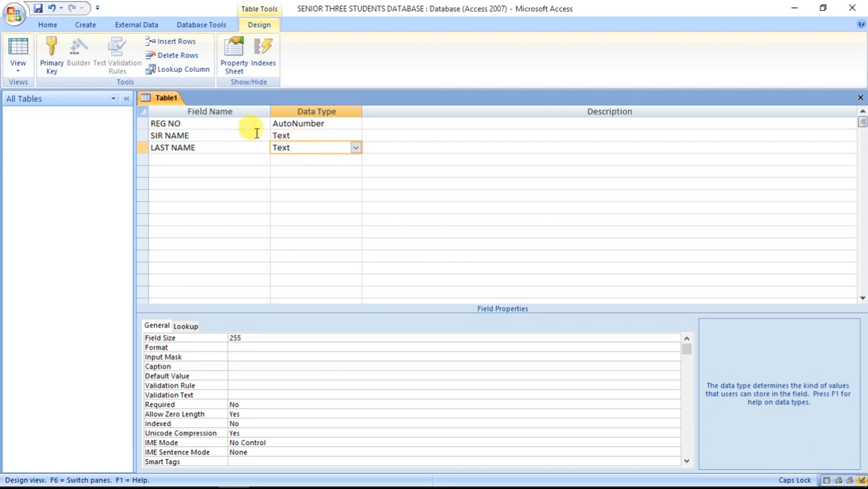
left_click(219, 160)
type("G")
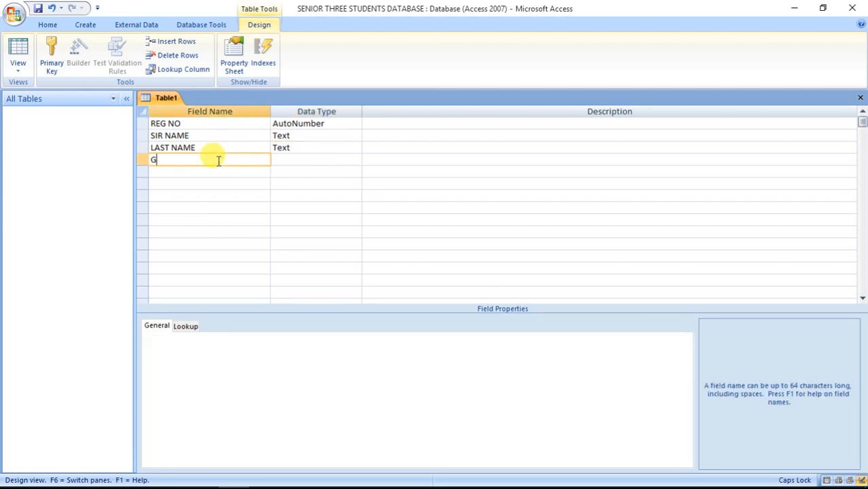
type("ENDER")
left_click(306, 157)
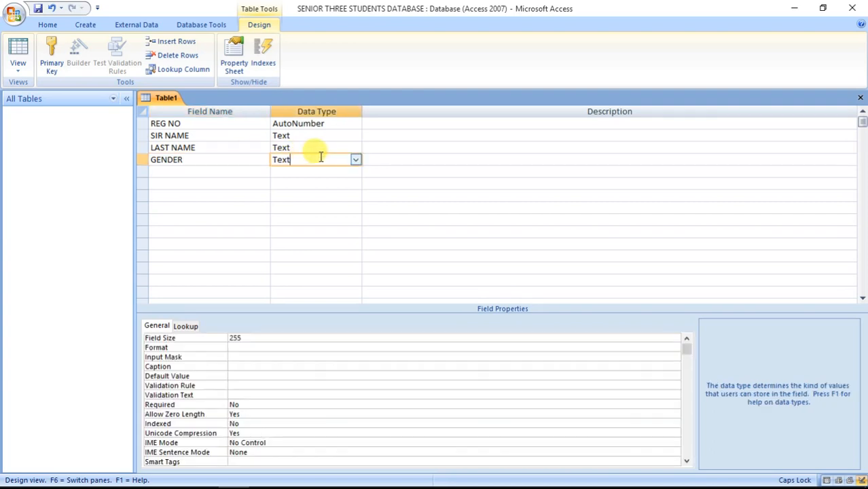
left_click(356, 161)
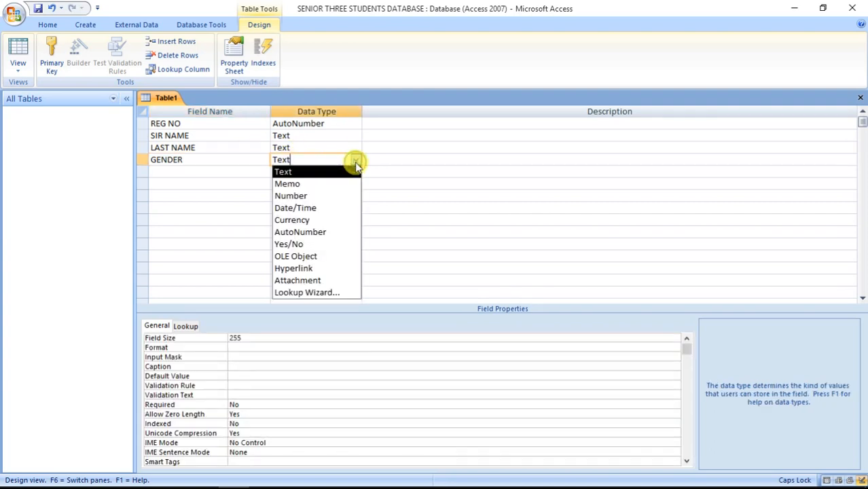
Make GENDER a lookup field offering the typed values MALE and FEMALE.
left_click(329, 293)
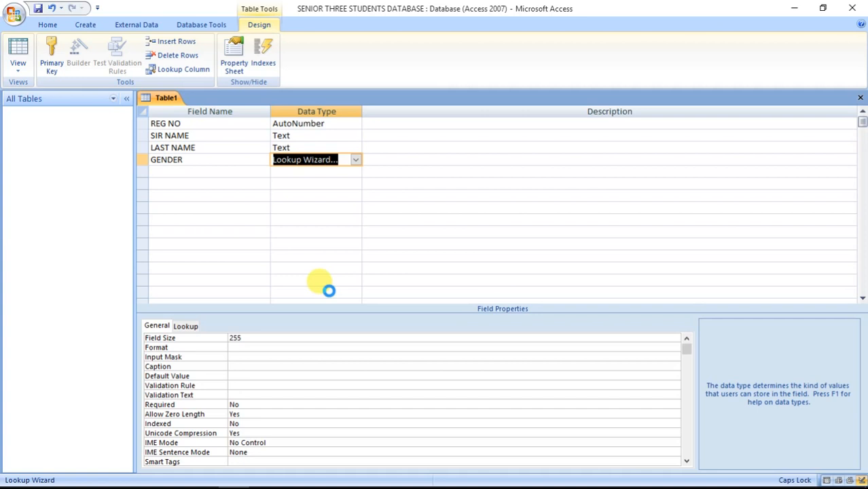
left_click(460, 179)
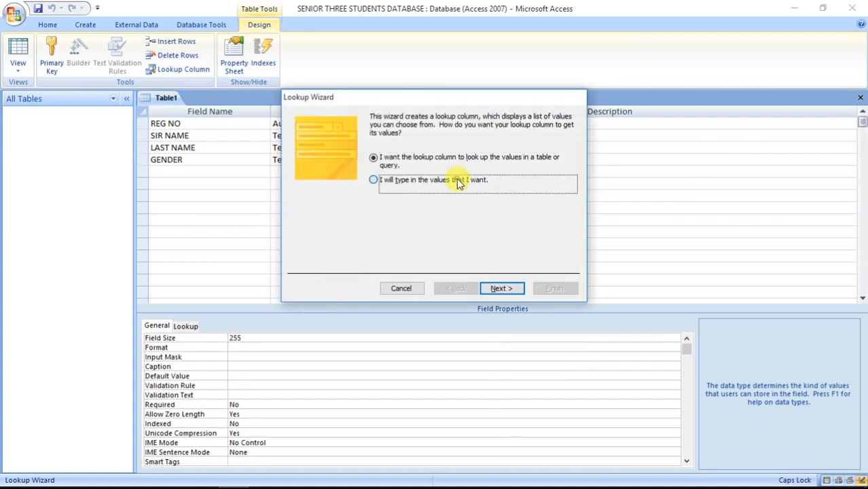
left_click(501, 289)
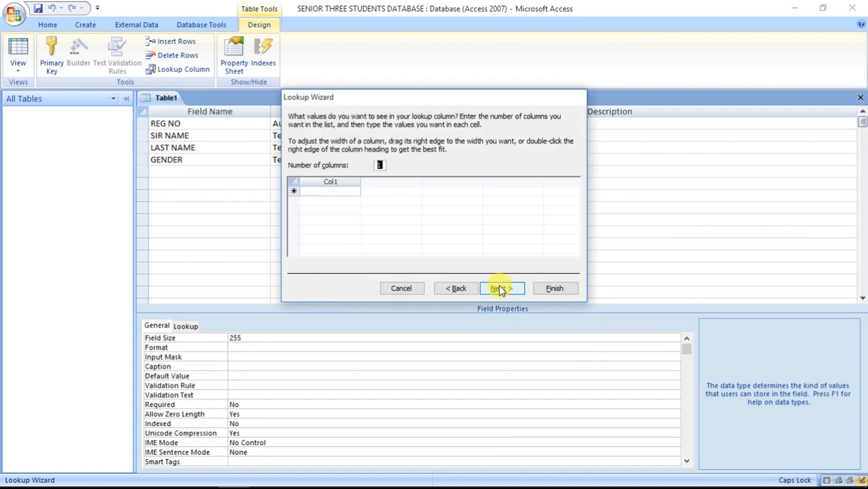
left_click(344, 191)
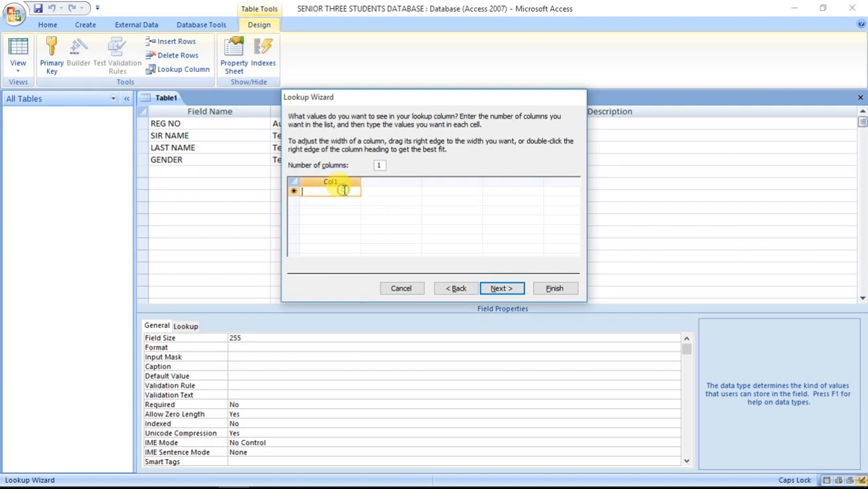
type("MALE")
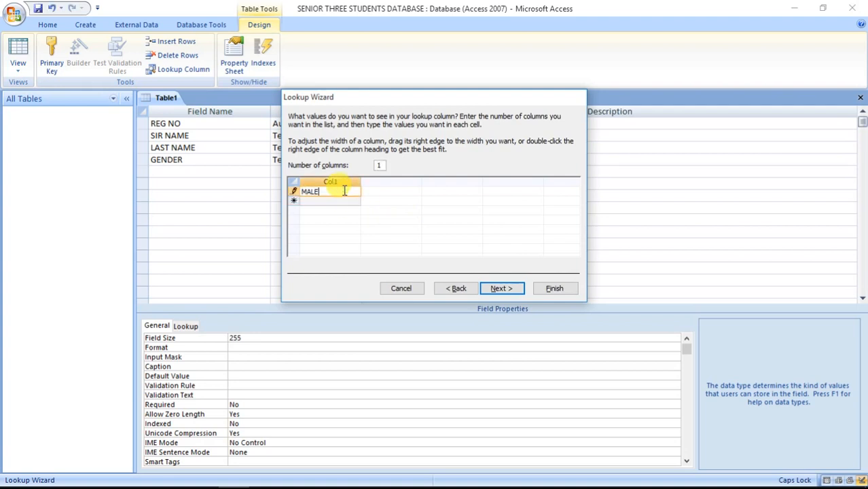
left_click(342, 200)
type("FE")
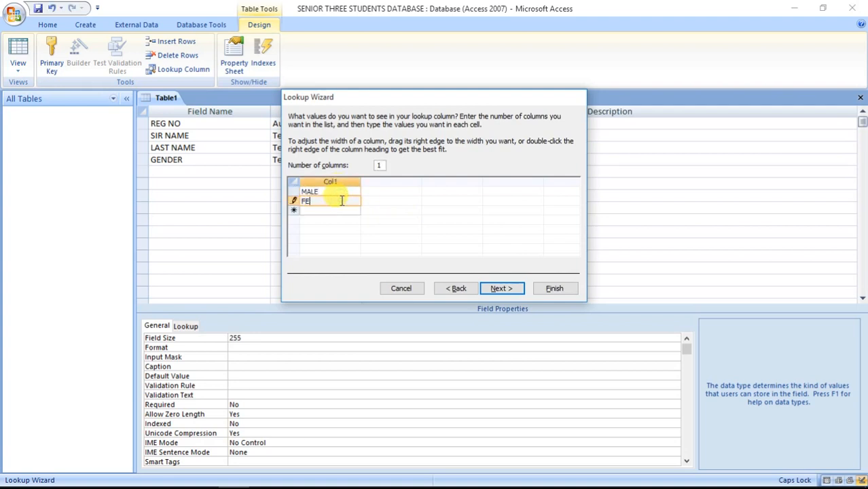
type("MALE")
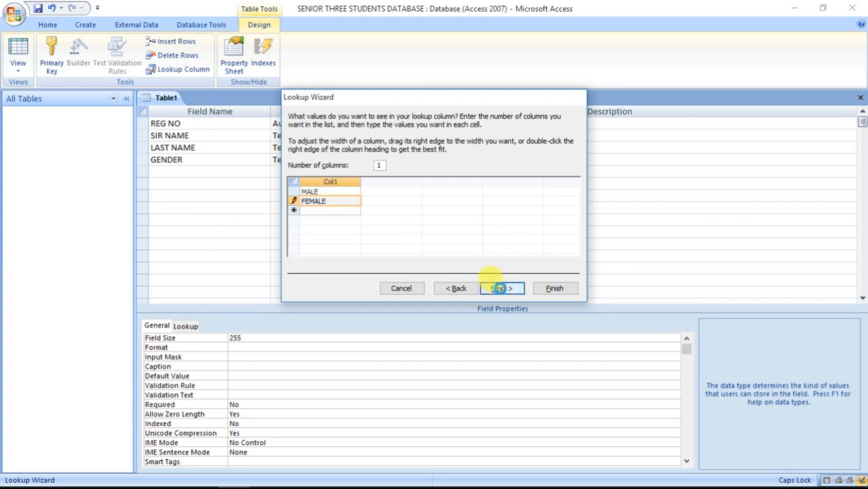
left_click(500, 288)
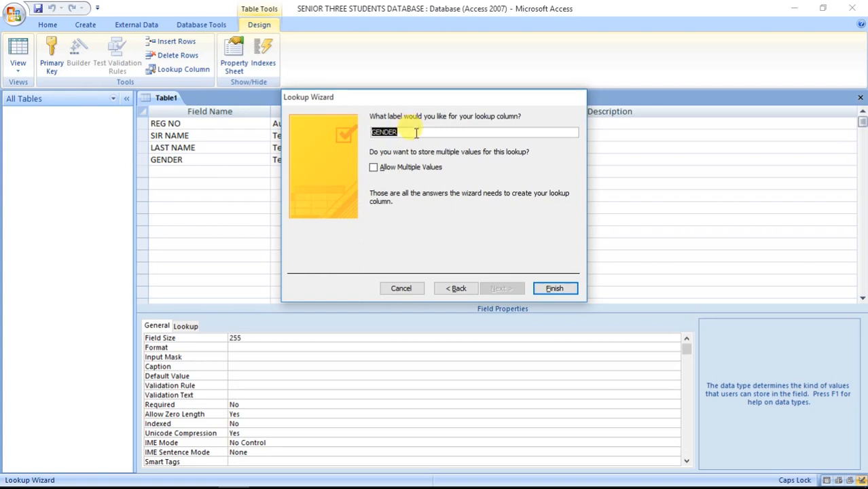
left_click(557, 289)
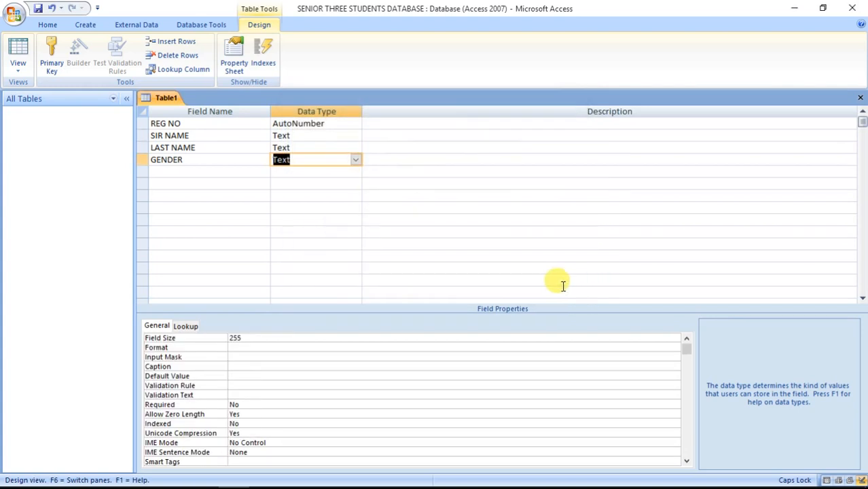
left_click(209, 172)
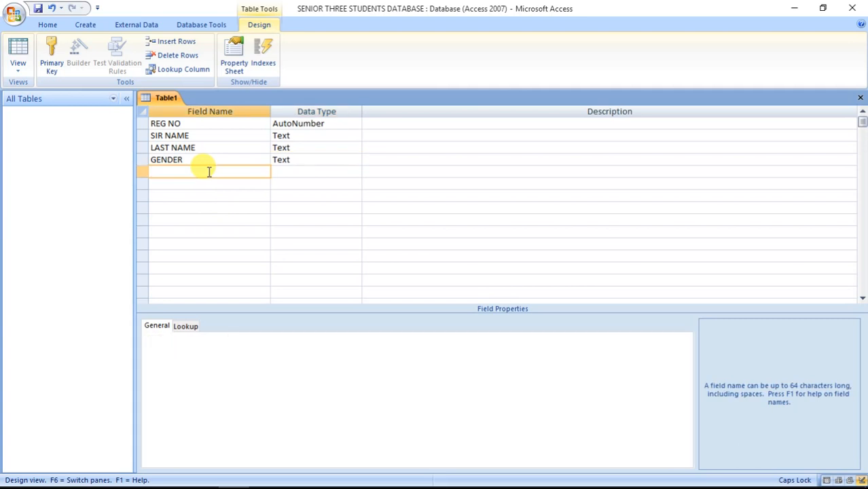
Add a HOUSE field and start a Lookup Wizard with hand-typed values for it.
type("HOUSE")
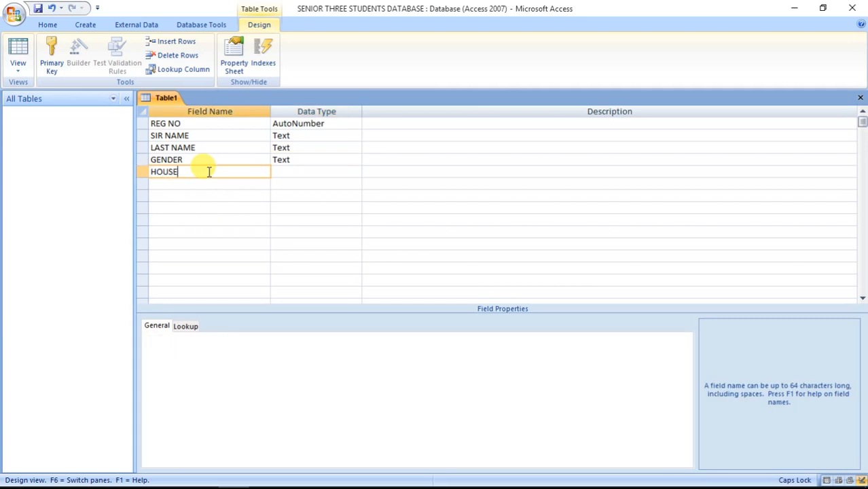
left_click(335, 171)
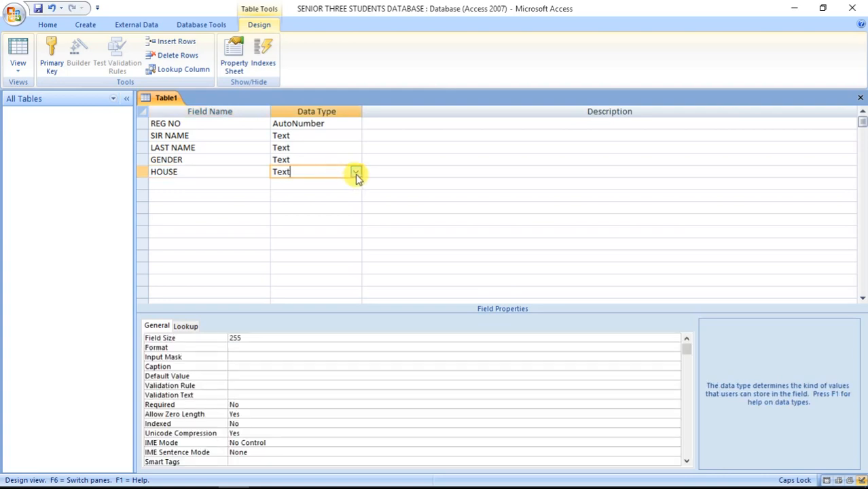
left_click(356, 171)
left_click(330, 305)
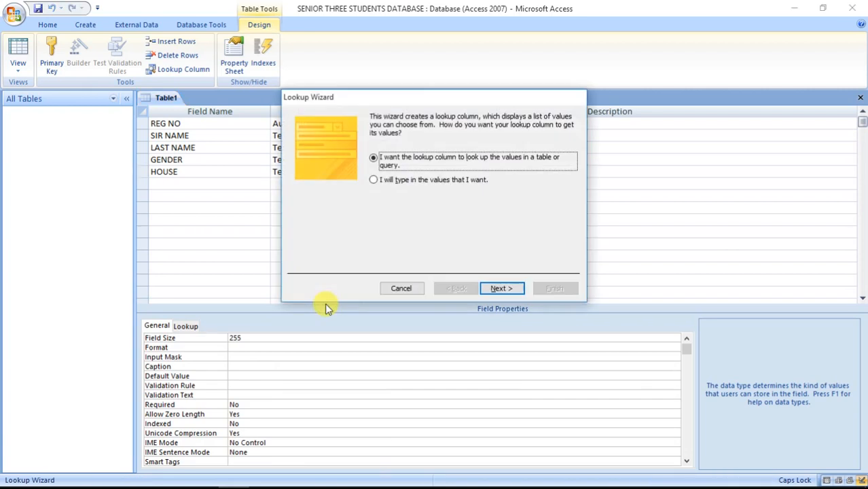
left_click(388, 182)
left_click(518, 289)
Enter KAKUNGULU, CHWA, MWANGA and MUTEESA as the HOUSE lookup values and finish.
left_click(354, 192)
type("KA")
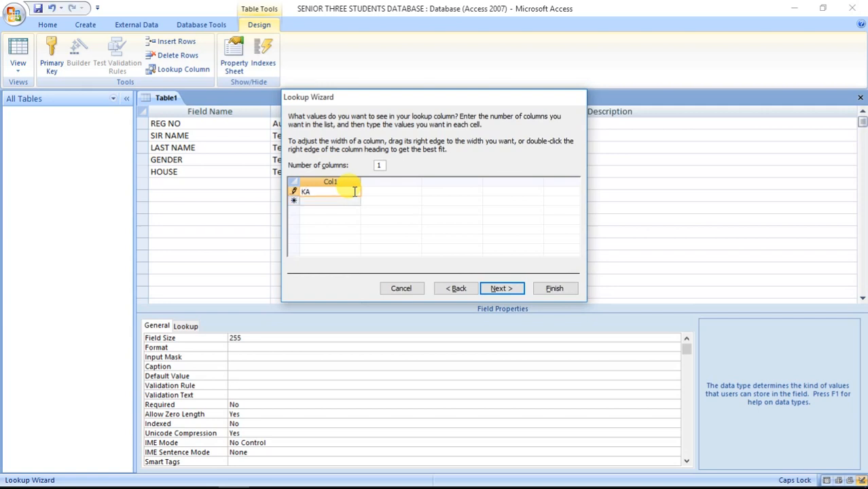
type("KUNGUL")
left_click(352, 201)
type("CHWA")
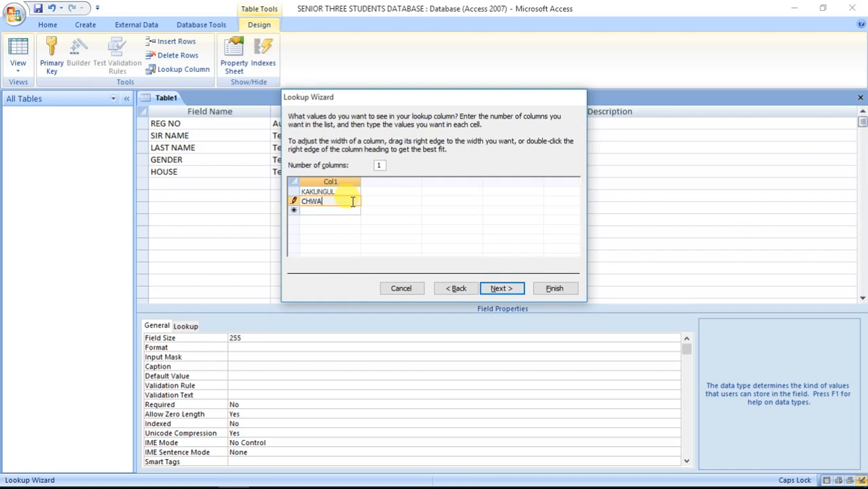
left_click(339, 212)
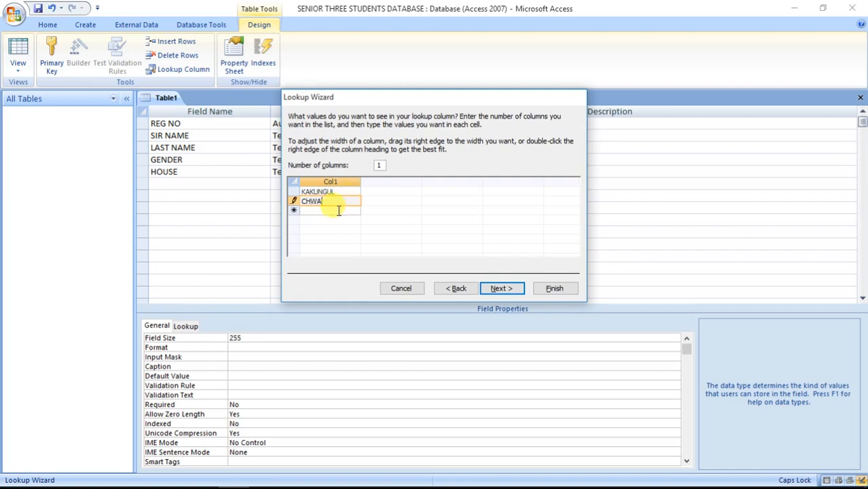
type("MWANGA")
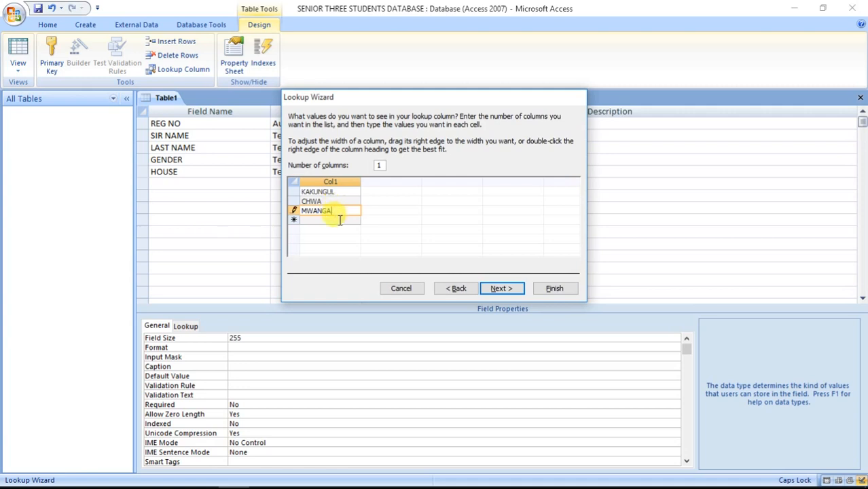
left_click(340, 220)
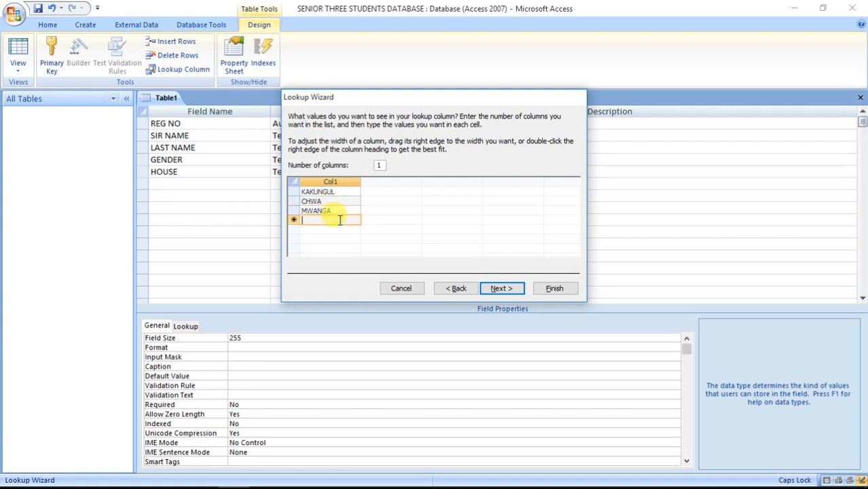
type("MUTEESA")
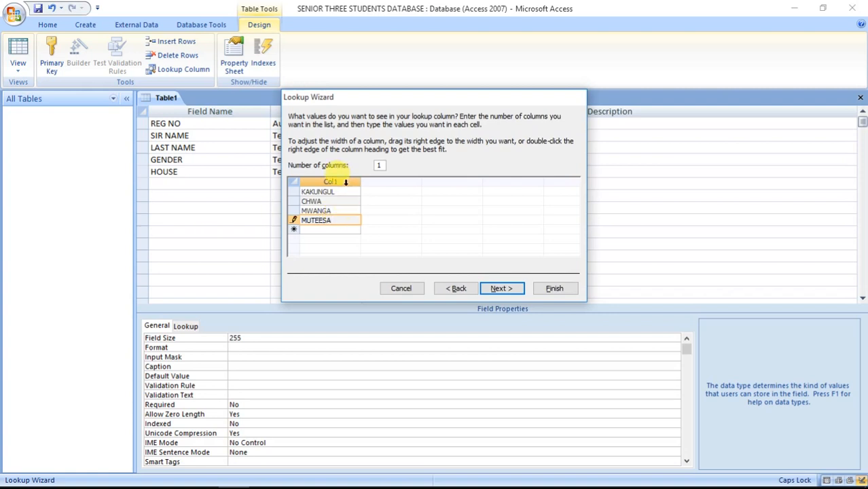
left_click(343, 192)
type("U")
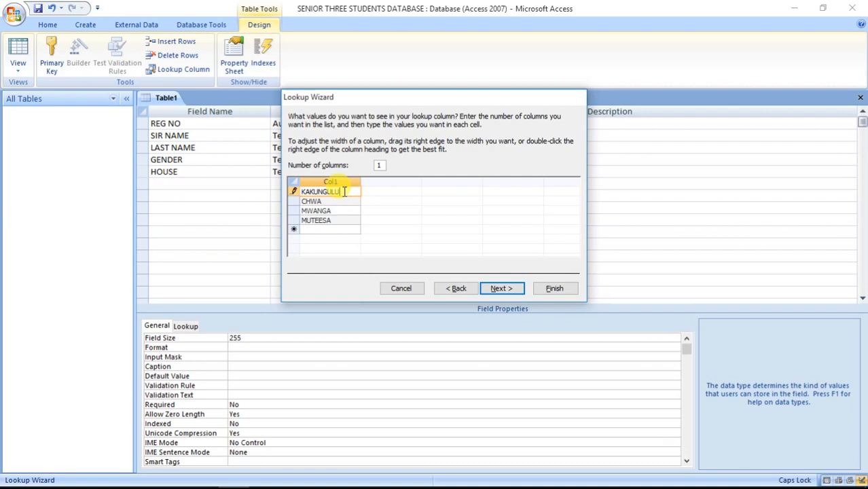
left_click(501, 290)
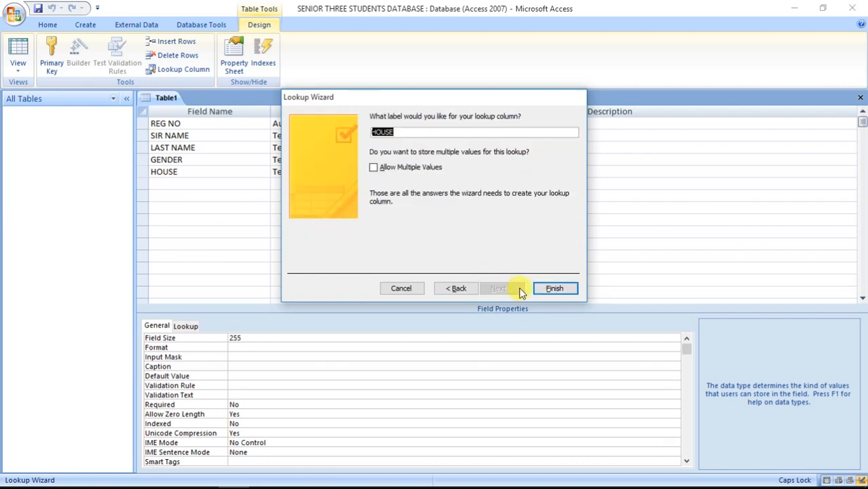
left_click(555, 289)
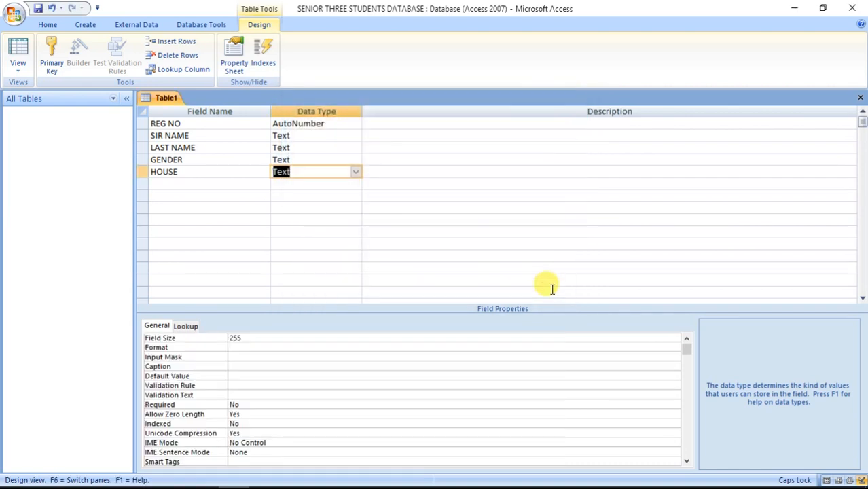
Add a CLASS lookup field whose only typed value is S.3.
left_click(196, 185)
type("CL")
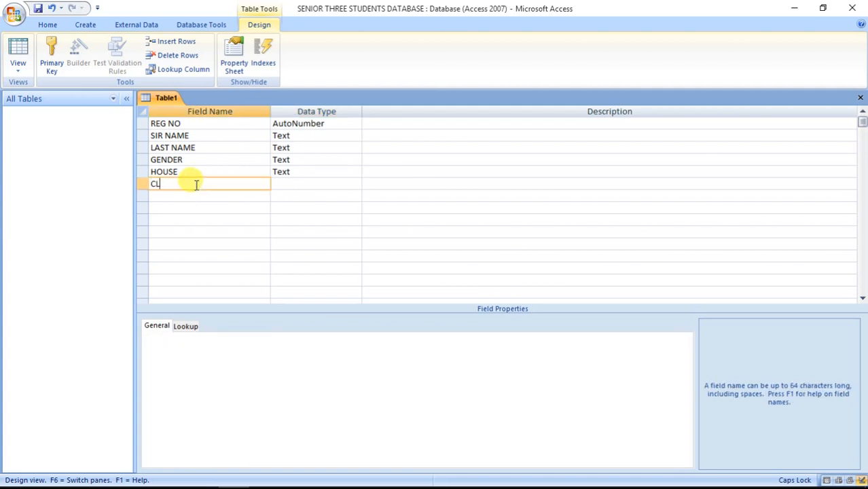
type("ASS")
left_click(306, 184)
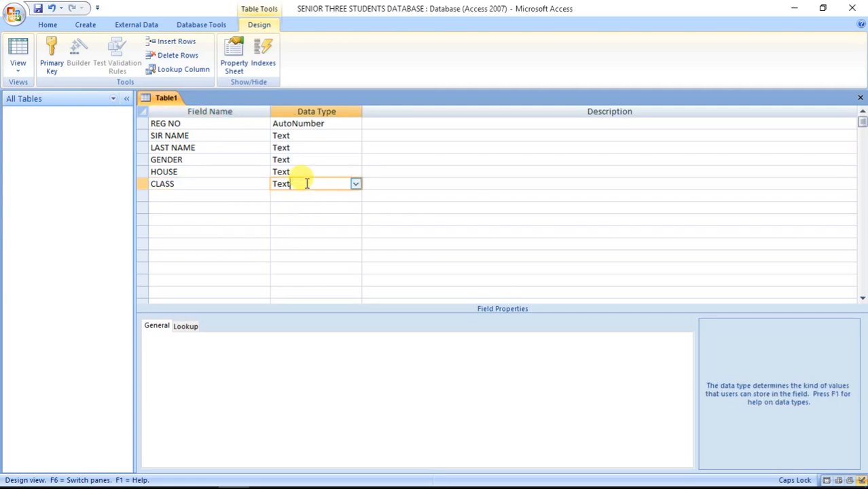
left_click(355, 183)
left_click(319, 317)
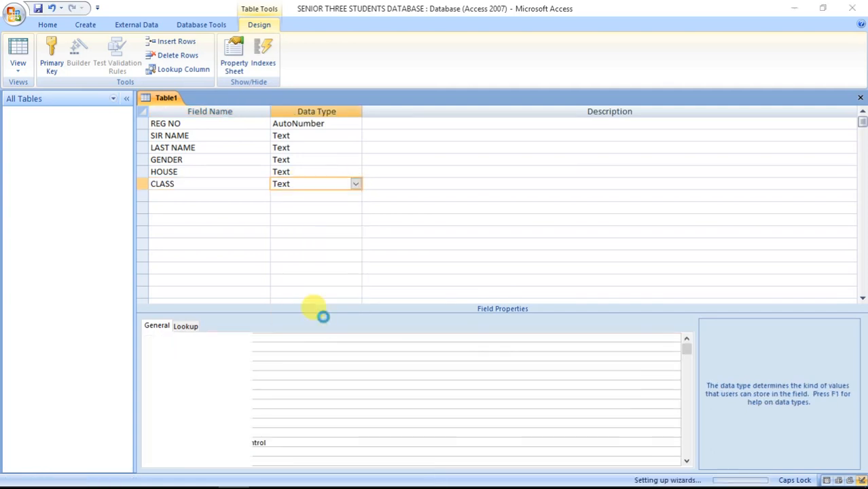
left_click(410, 182)
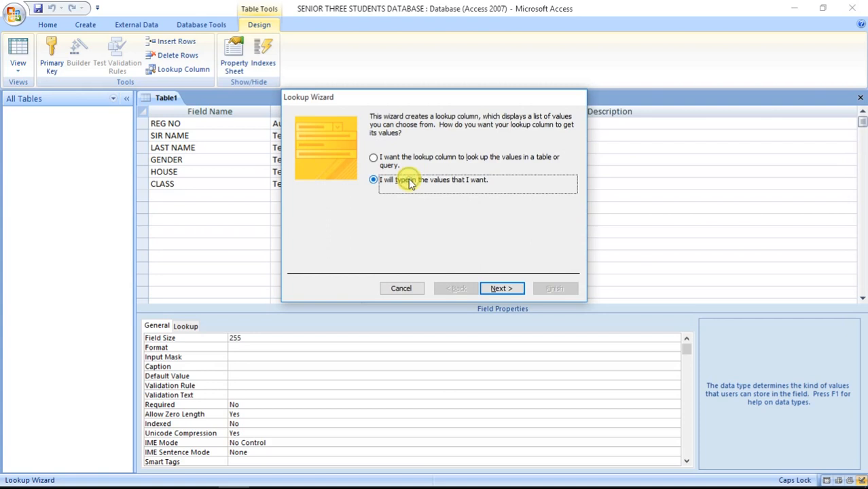
left_click(510, 288)
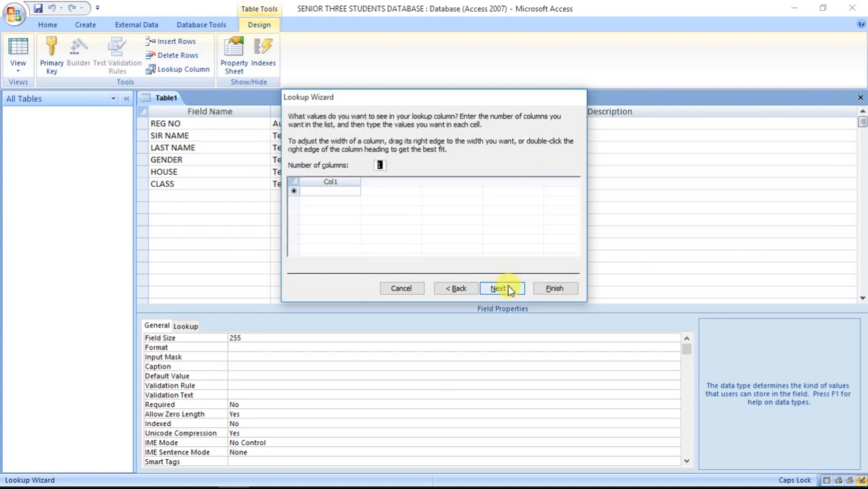
left_click(343, 191)
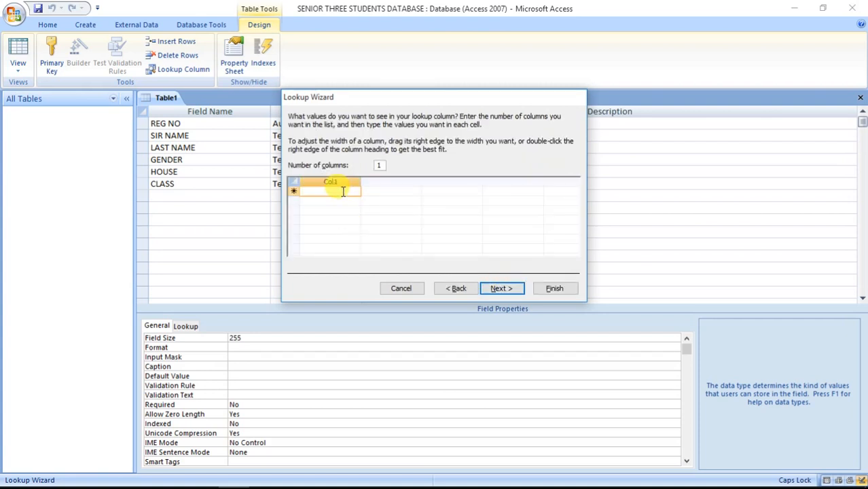
type("S.3")
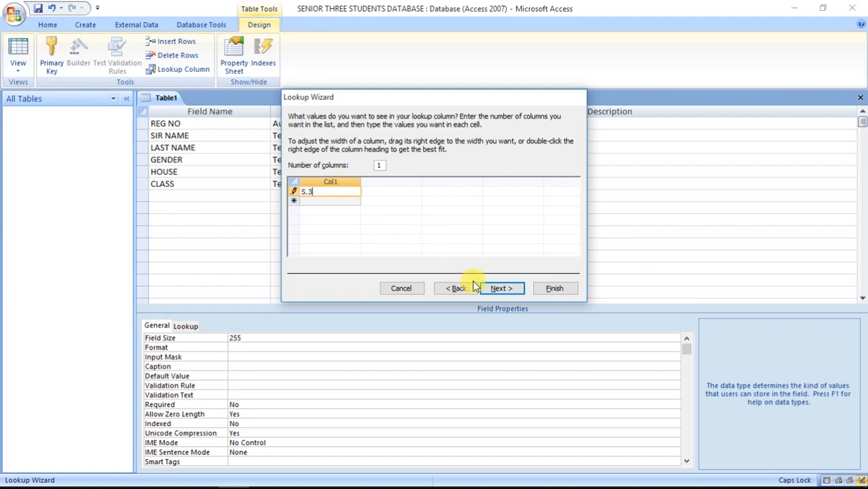
left_click(499, 289)
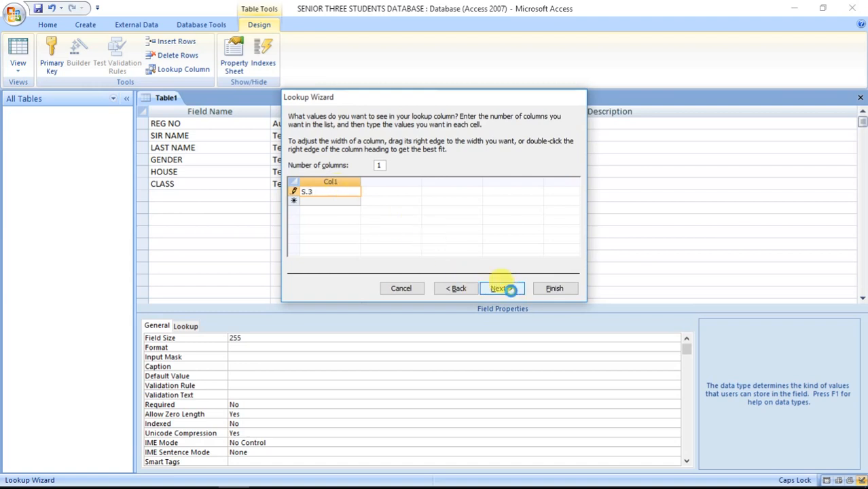
left_click(555, 289)
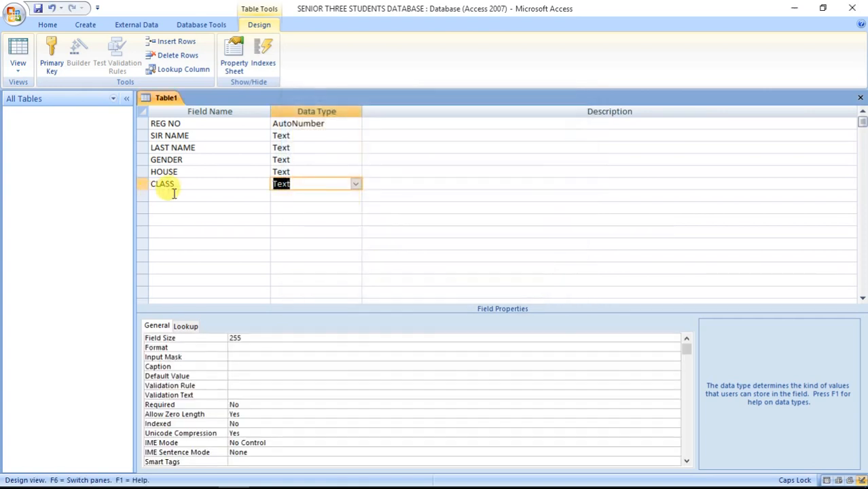
left_click(176, 194)
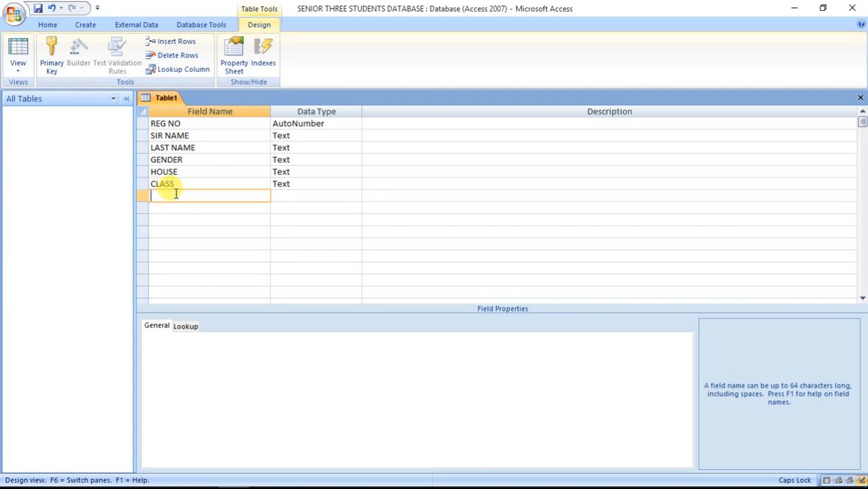
Add a RESIDENCE lookup field with the typed values DAY and BOARDING.
type("RESIDENCE")
left_click(286, 197)
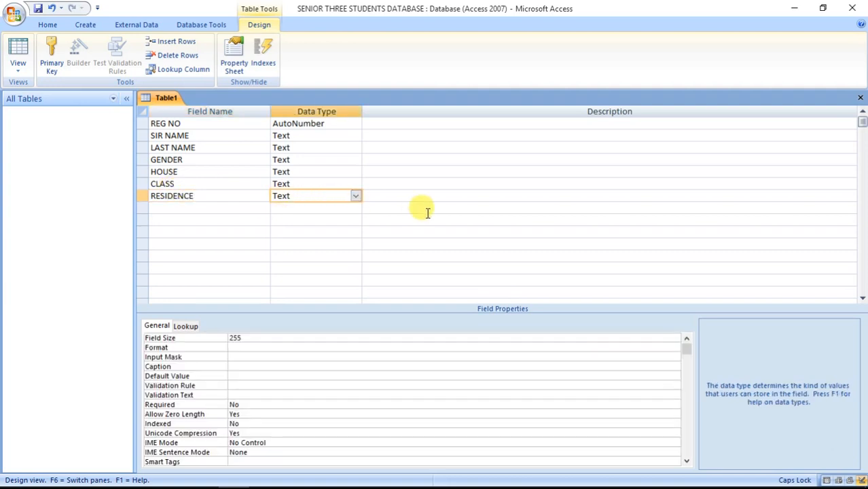
left_click(355, 196)
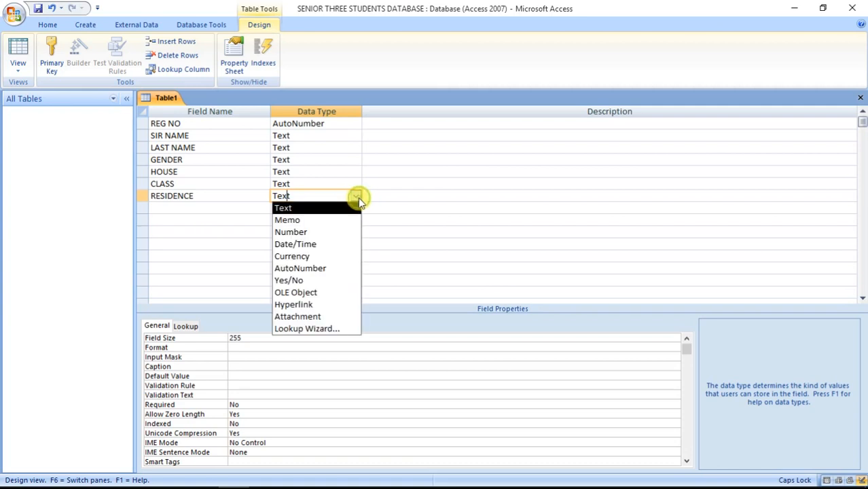
left_click(322, 332)
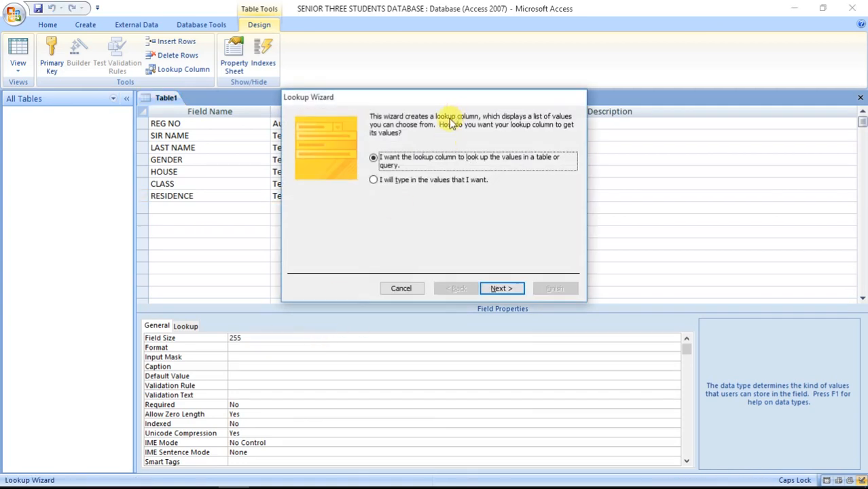
left_click(406, 182)
left_click(503, 289)
left_click(318, 192)
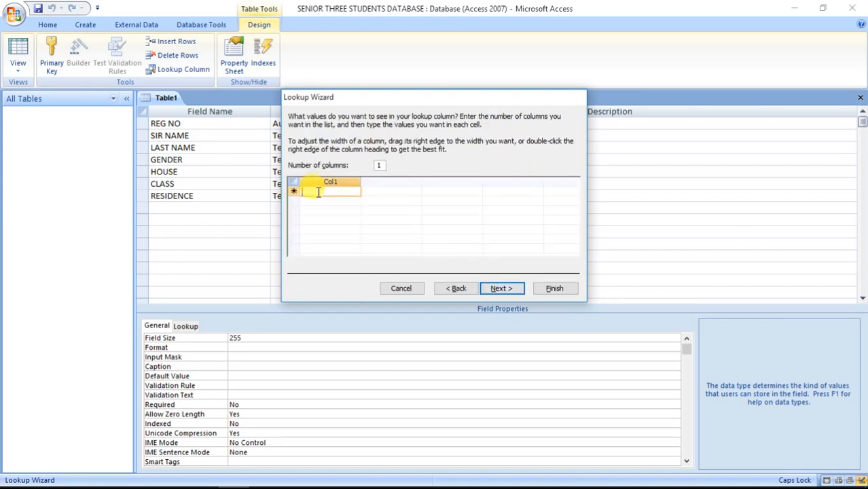
type("DAY")
left_click(326, 201)
type("BO")
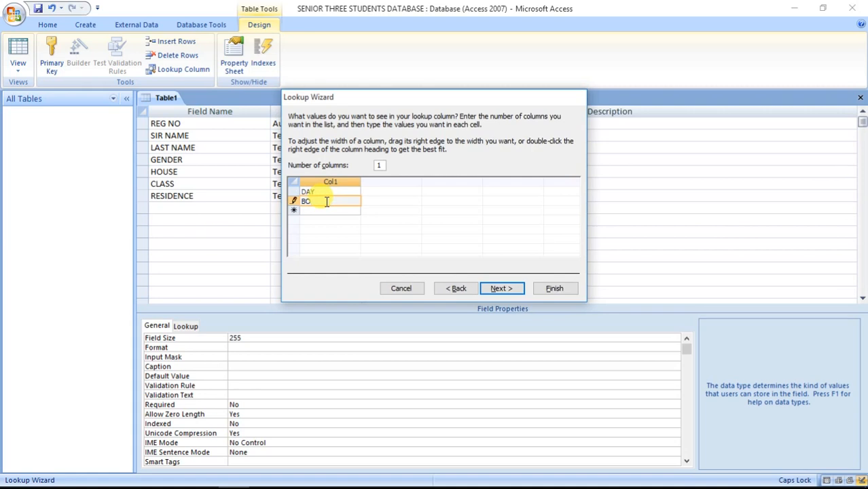
type("ARDING")
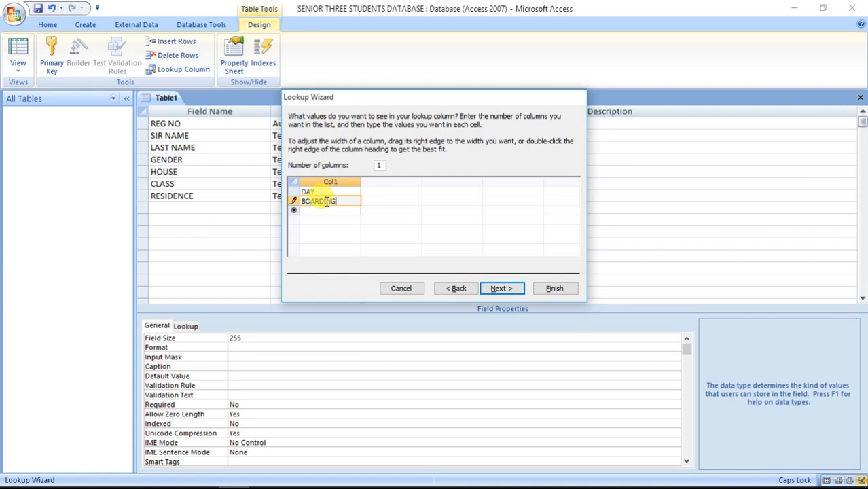
left_click(504, 284)
left_click(552, 288)
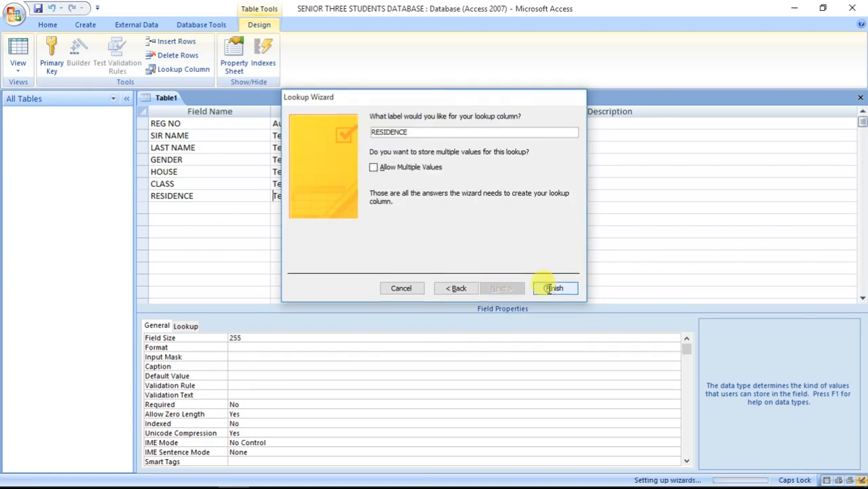
left_click(197, 207)
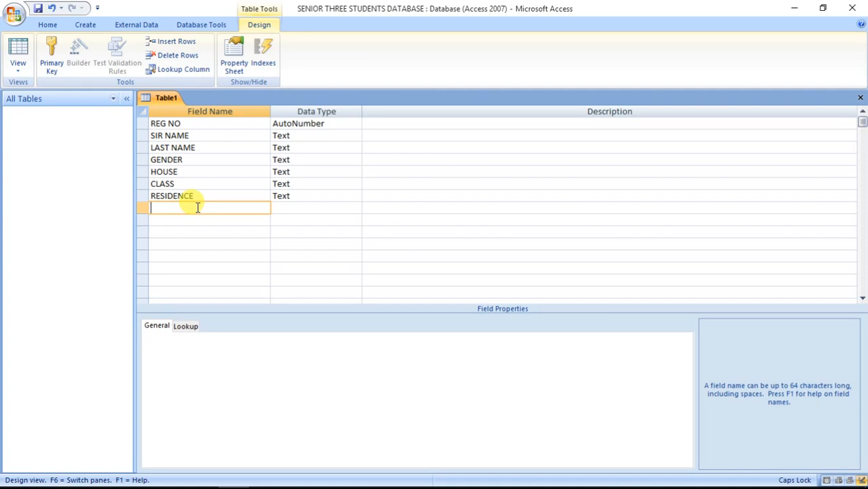
Add a FEES Currency field with 0 decimal places and Standard format.
type("FEES")
left_click(283, 208)
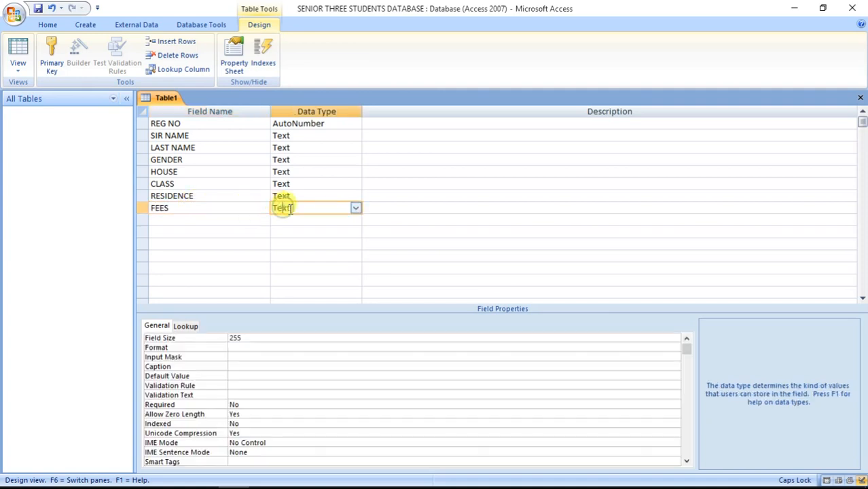
left_click(356, 209)
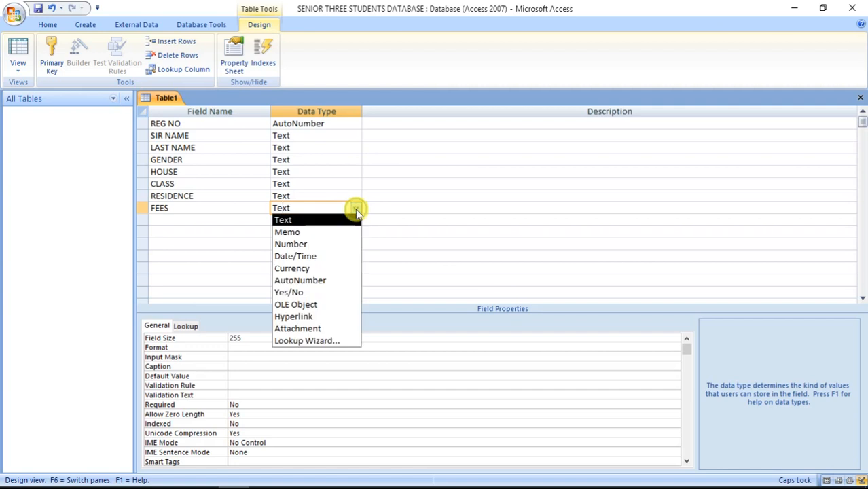
left_click(318, 270)
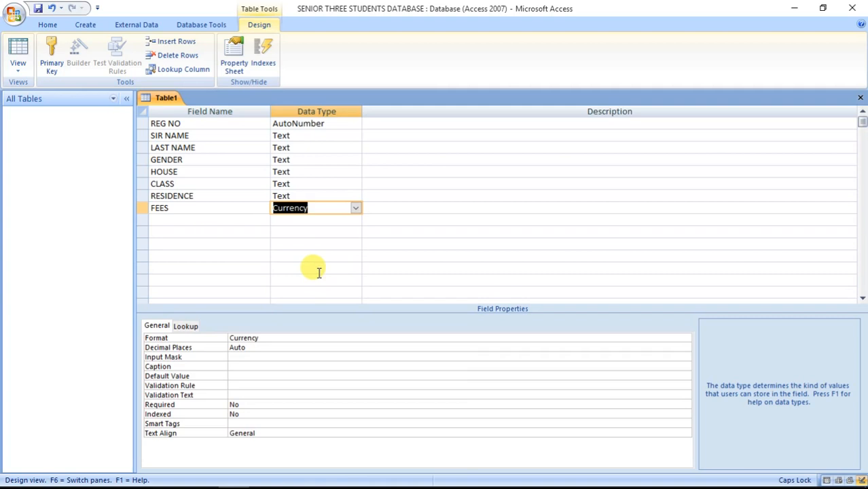
left_click(264, 347)
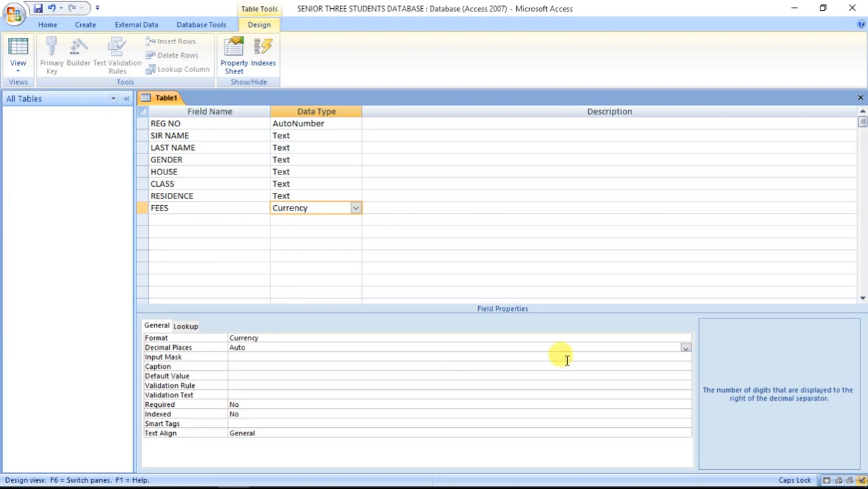
left_click(686, 348)
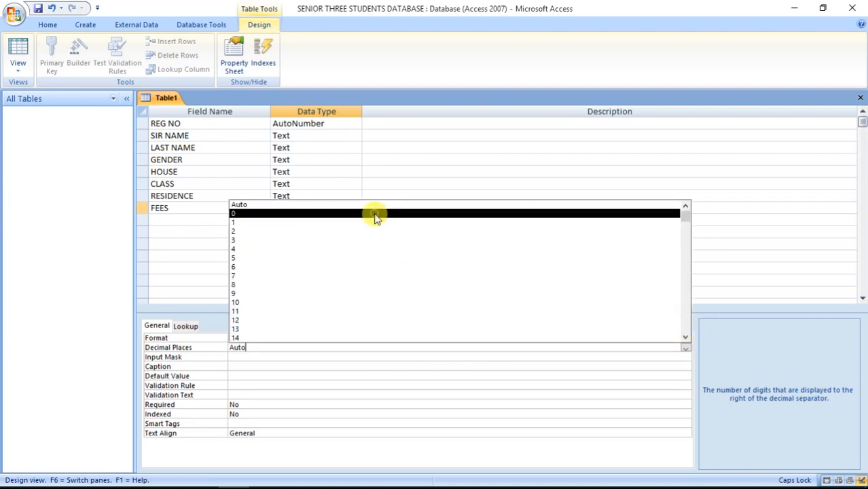
left_click(376, 216)
left_click(310, 338)
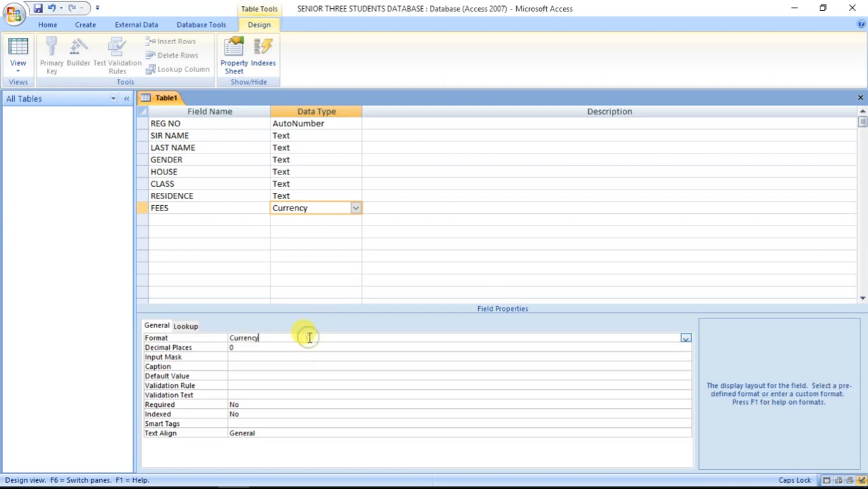
left_click(686, 339)
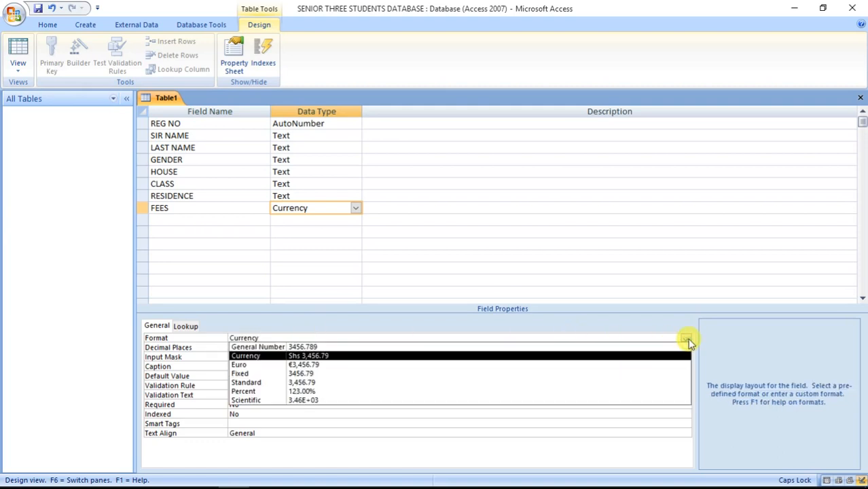
left_click(319, 385)
left_click(202, 220)
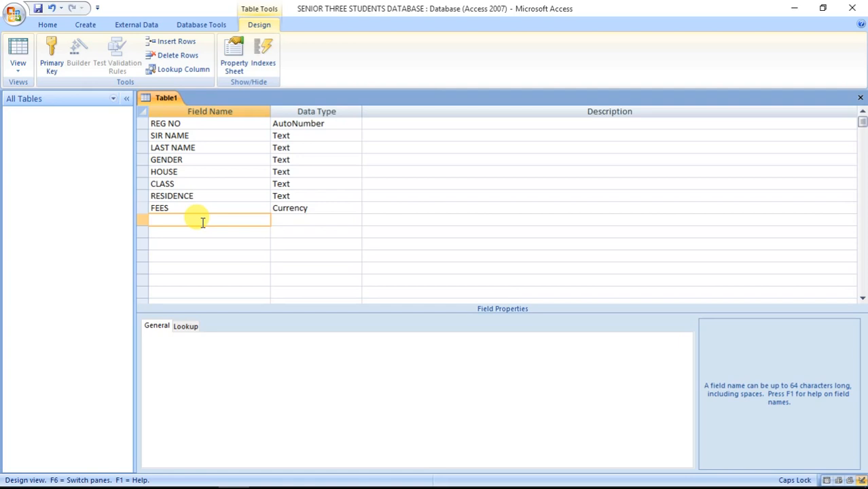
Add a FEES PAID Currency field with Standard format and 0 decimal places.
type("FEES PAID")
left_click(304, 220)
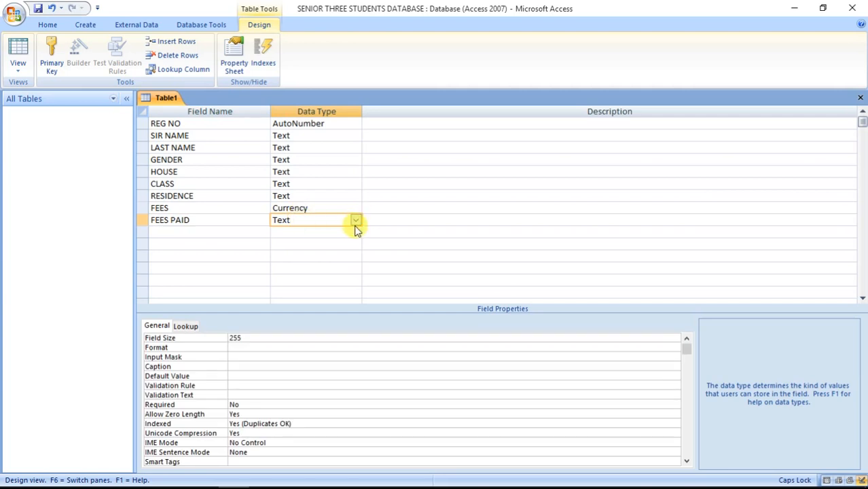
left_click(356, 221)
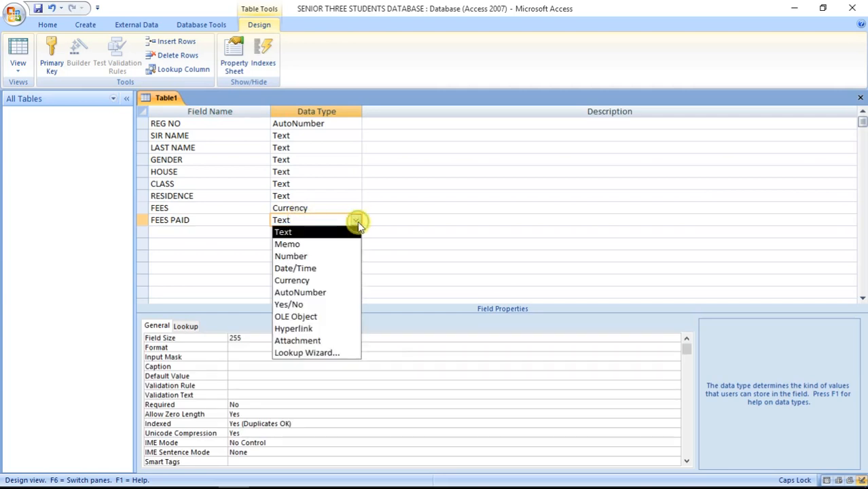
left_click(316, 281)
left_click(295, 338)
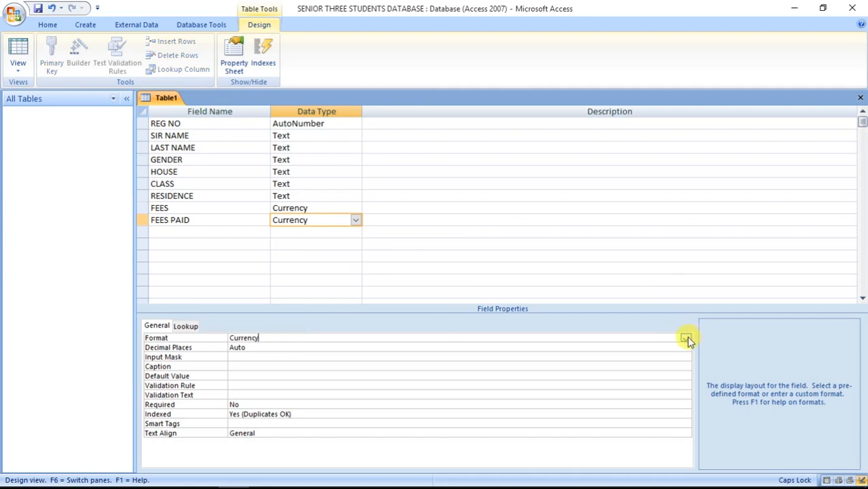
left_click(687, 338)
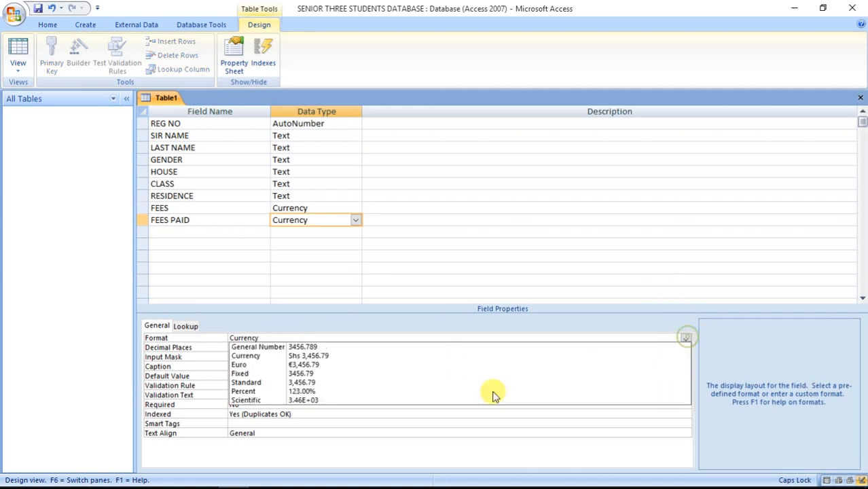
left_click(339, 385)
left_click(285, 348)
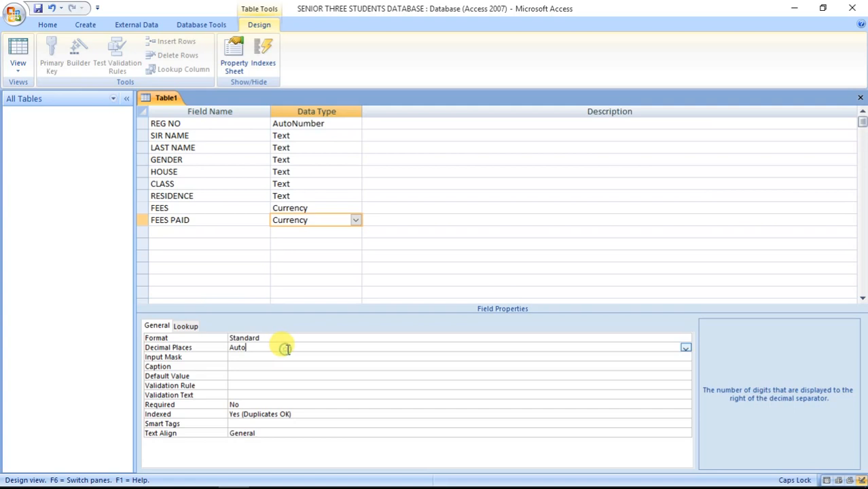
left_click(686, 347)
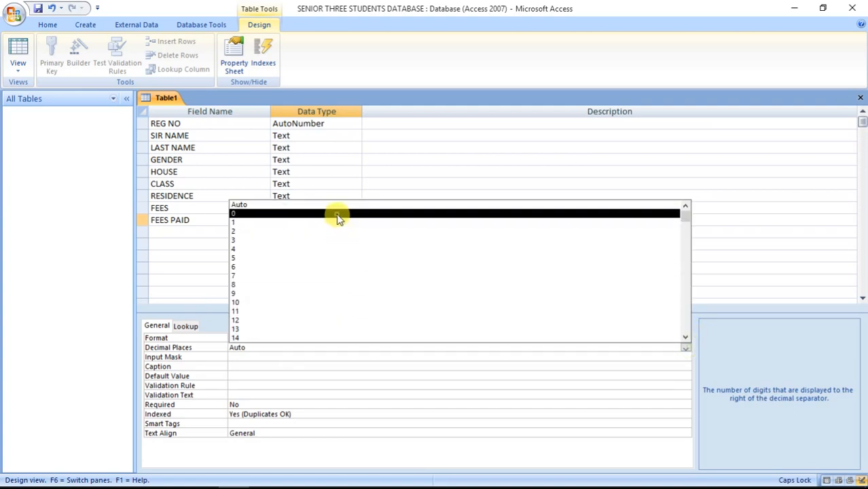
left_click(339, 215)
left_click(201, 232)
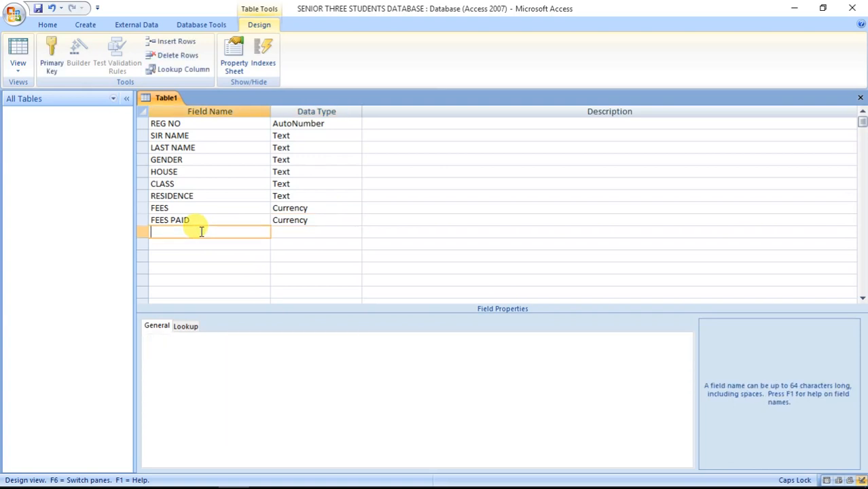
Add a FEES BALANCE field of type Currency in Standard format with 0 decimal places.
type("FEES")
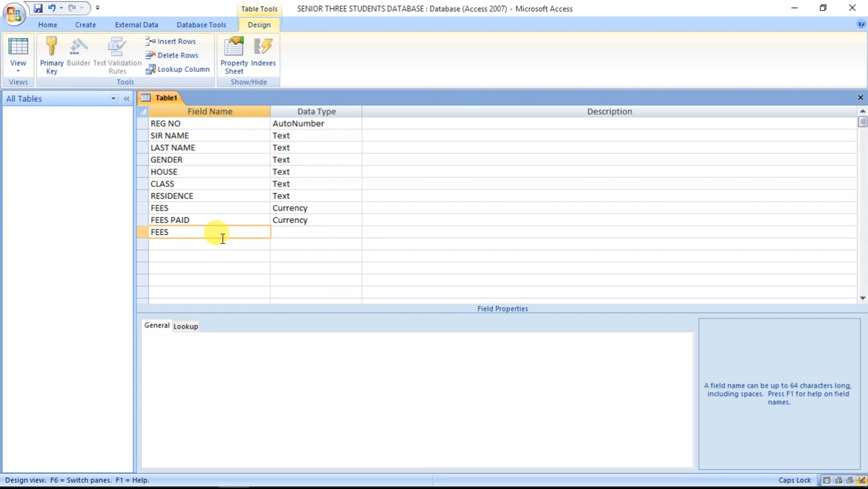
type(" BA")
type("LANCE")
left_click(279, 232)
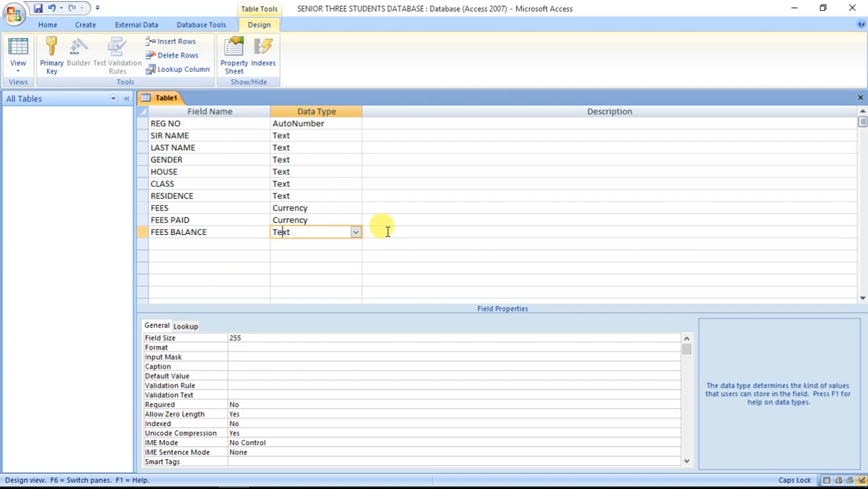
left_click(357, 233)
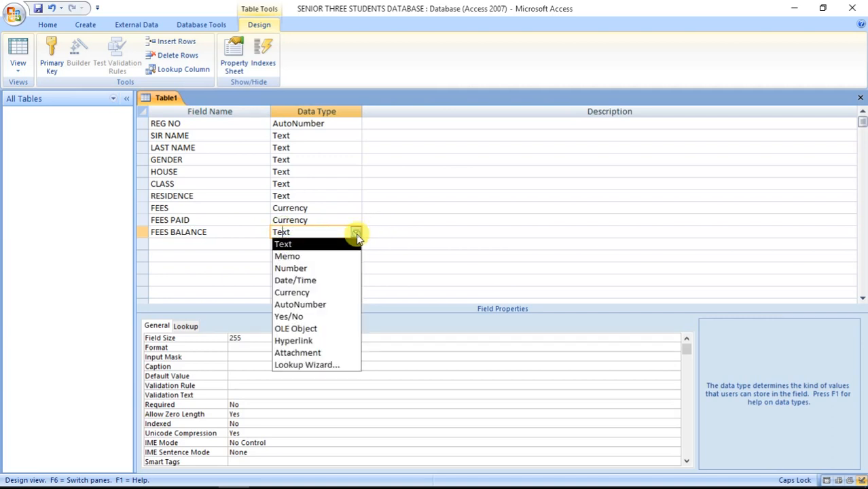
left_click(324, 293)
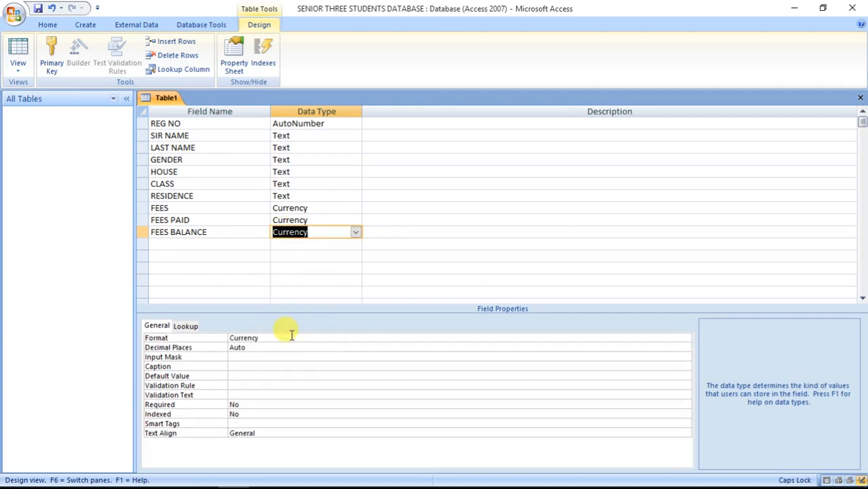
left_click(290, 335)
left_click(687, 340)
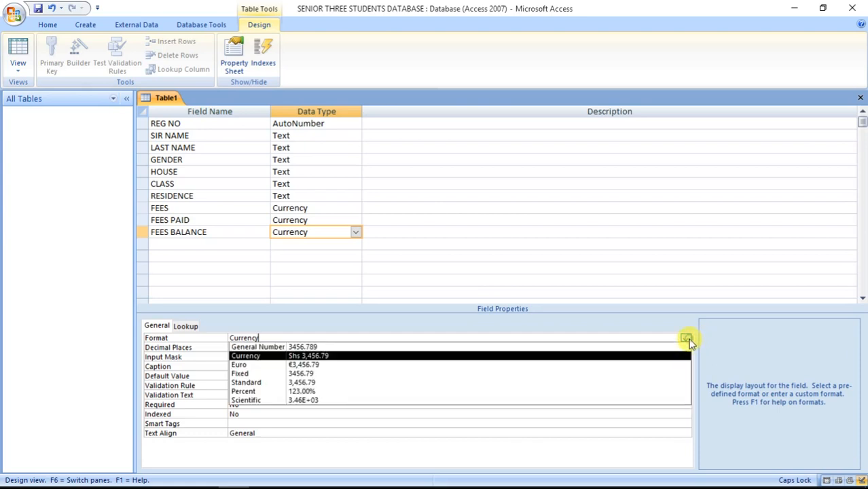
left_click(404, 385)
left_click(293, 348)
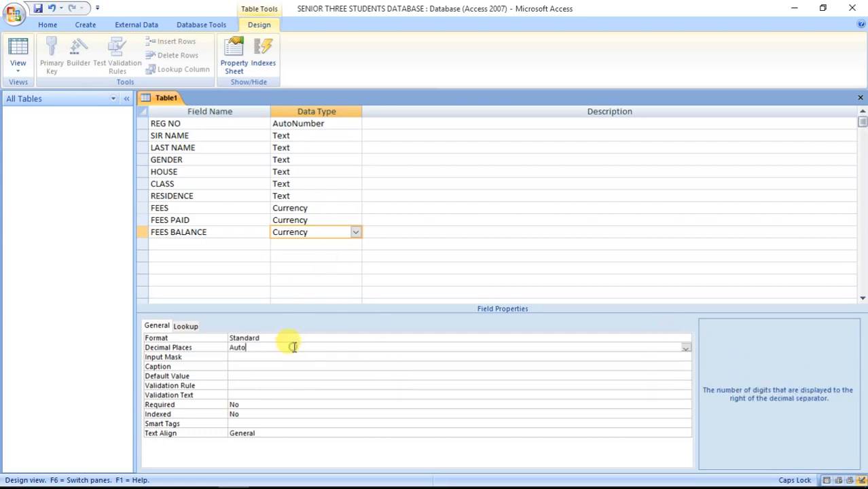
left_click(686, 348)
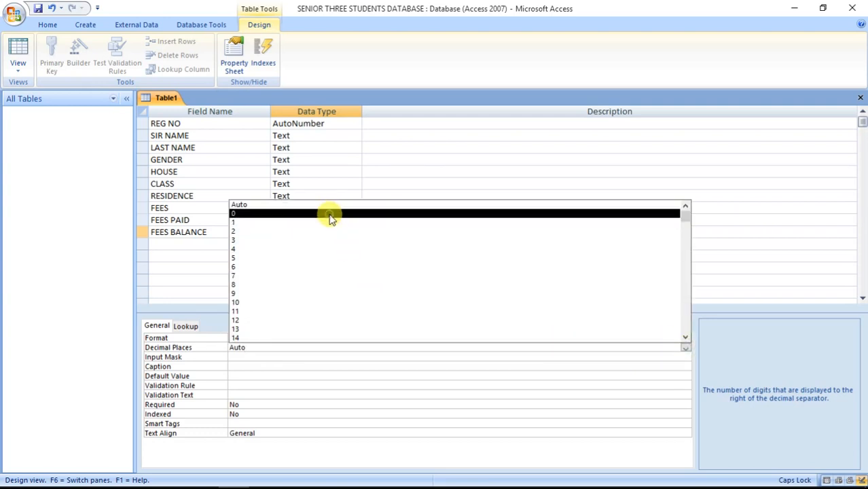
left_click(331, 214)
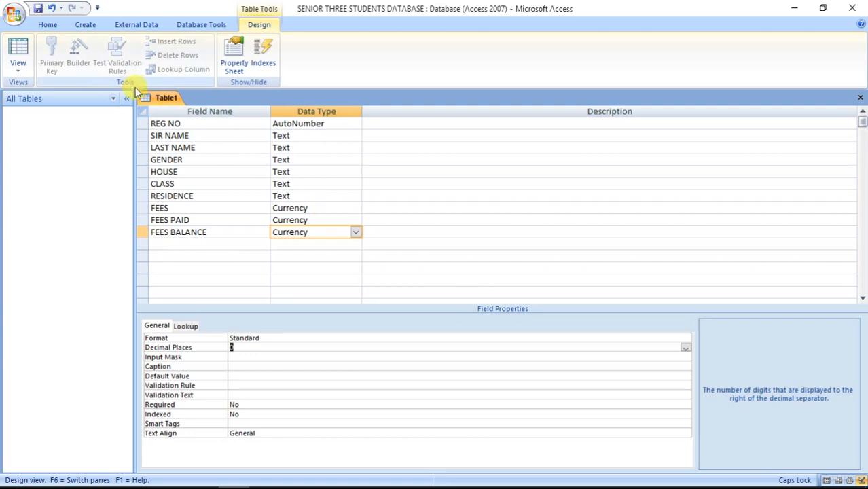
Make REG NO the table's primary key.
key("F6")
left_click(221, 127)
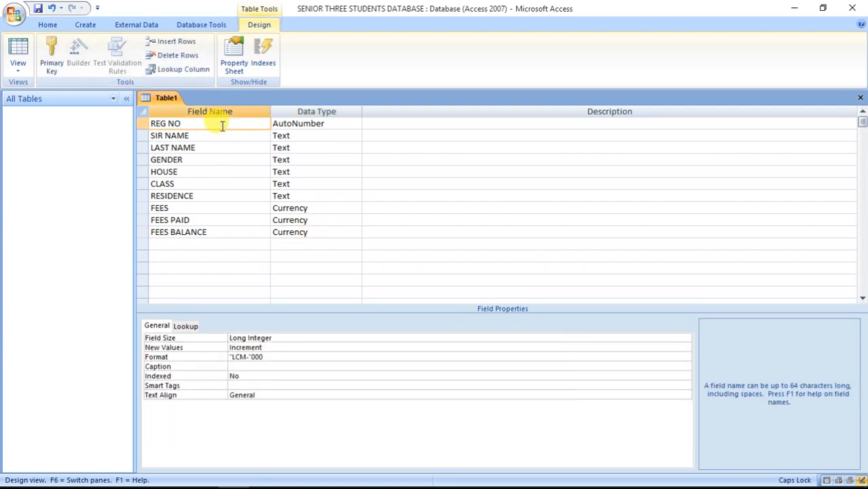
left_click(58, 64)
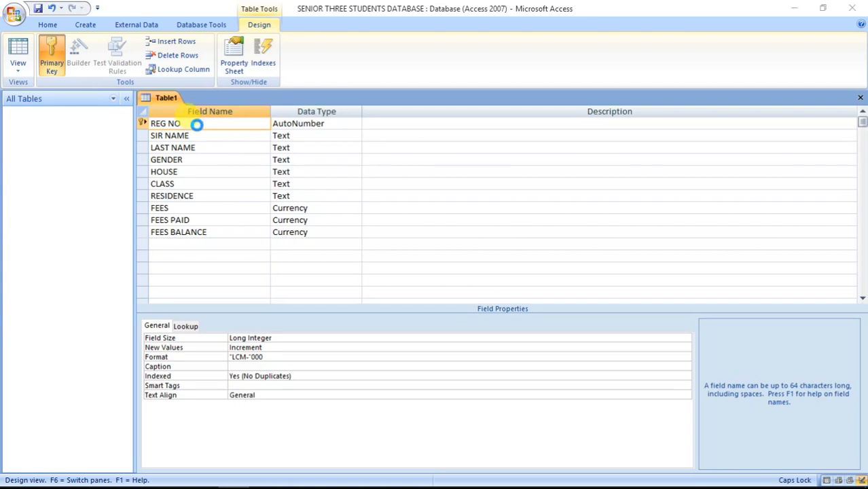
Save the table design under the name 'SENIOR THREE STUDENTS'.
key("ctrl+s")
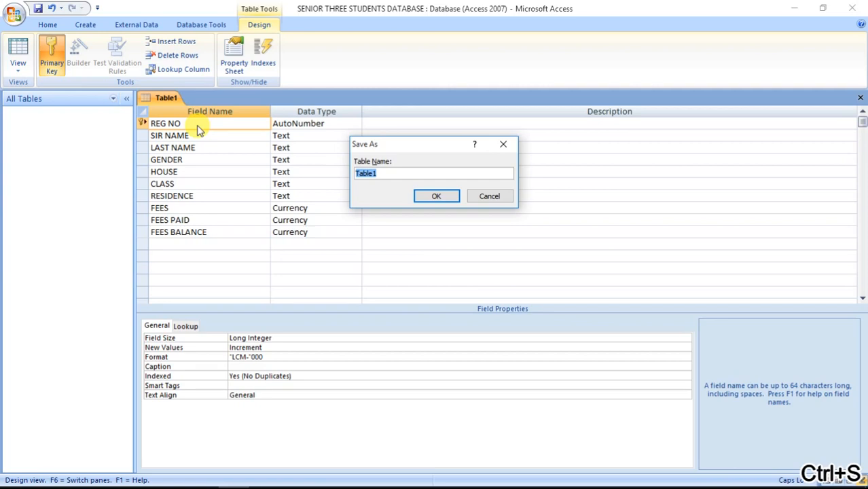
type("S")
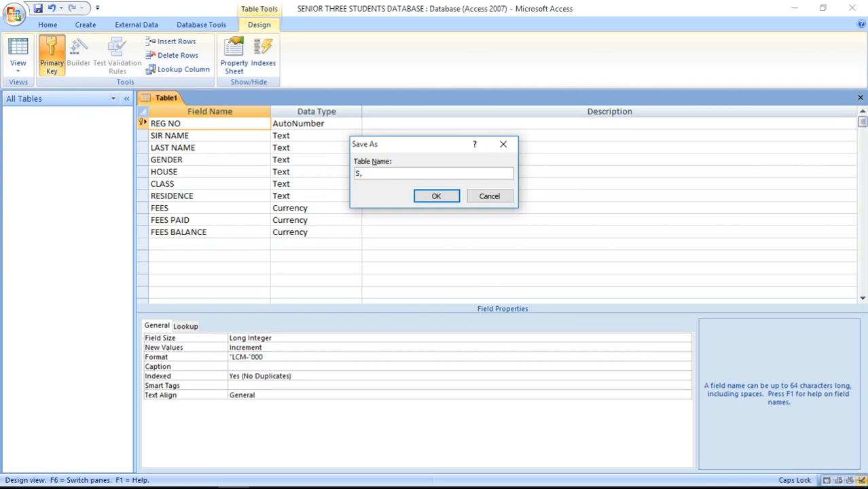
type(",3")
type("NIO")
type("R T")
type("HREE STUDENTS")
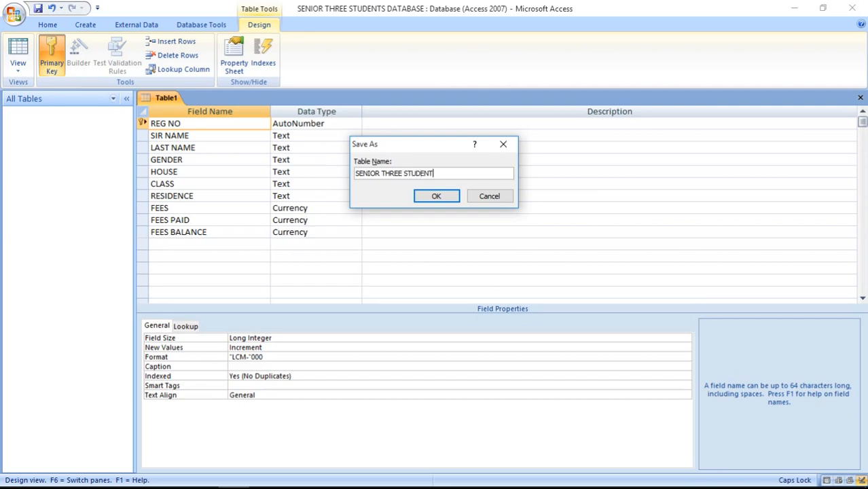
left_click(437, 198)
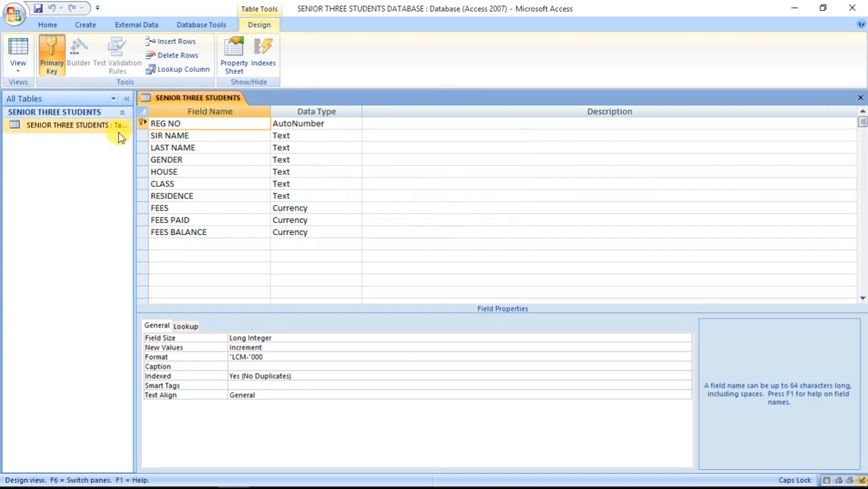
Open the table, widen the FEES BALANCE column, and enter surnames for students one to four.
double_click(78, 124)
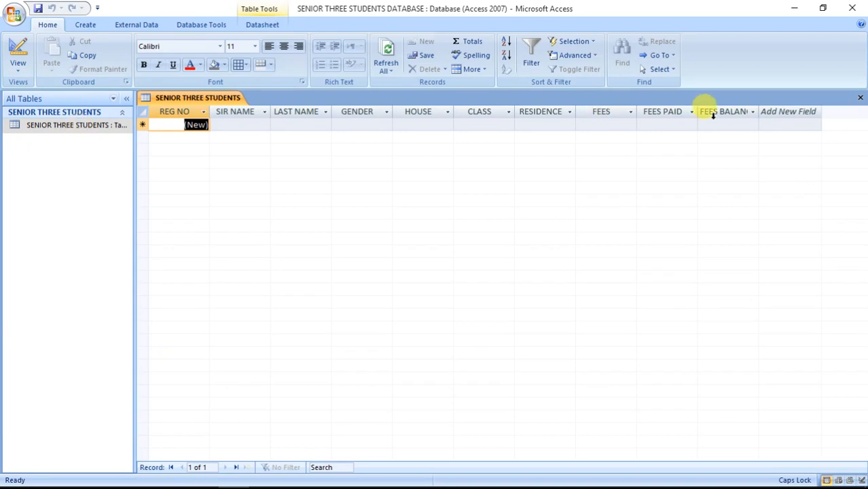
left_click_drag(759, 107, 776, 109)
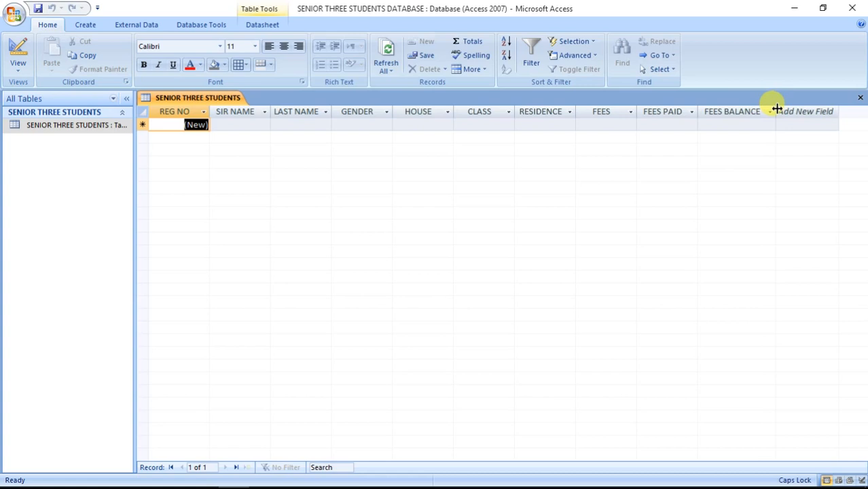
left_click(225, 124)
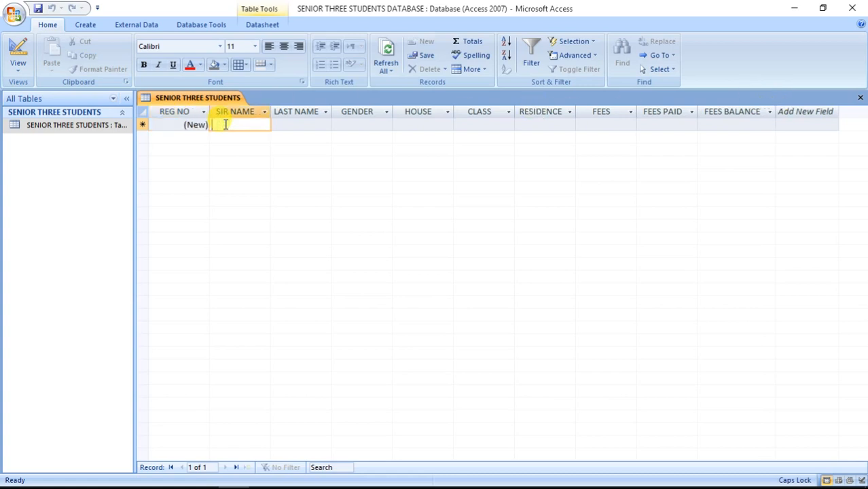
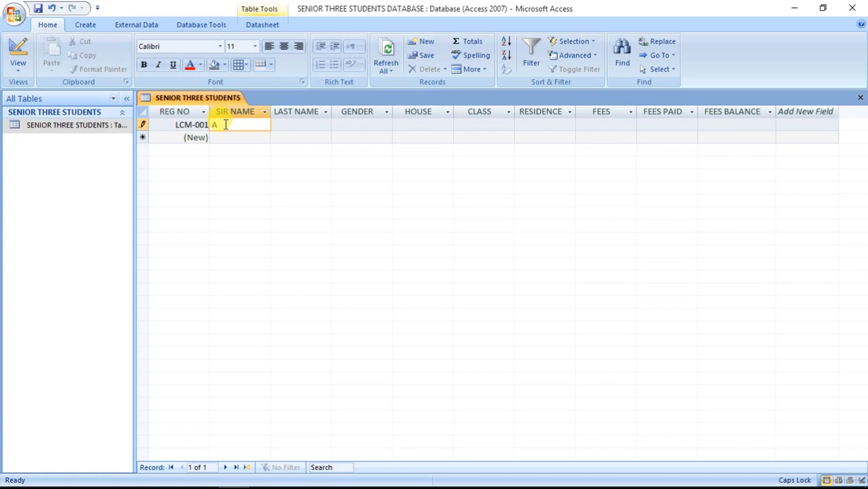
left_click(246, 138)
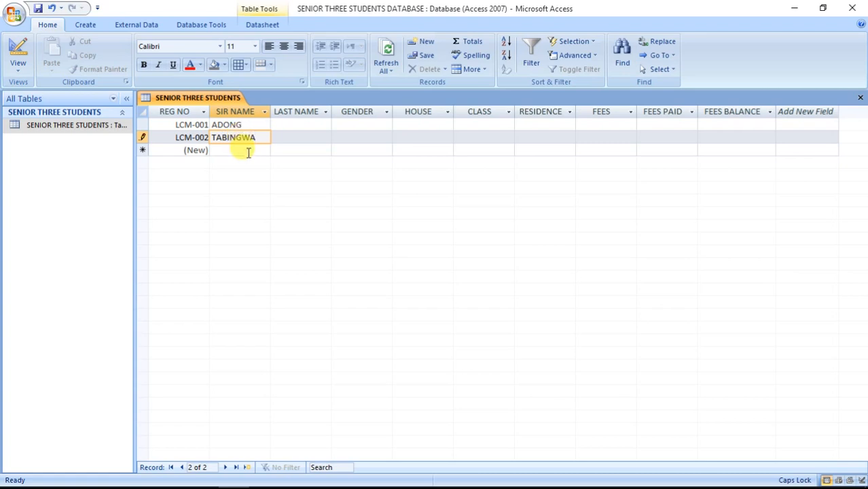
left_click(248, 151)
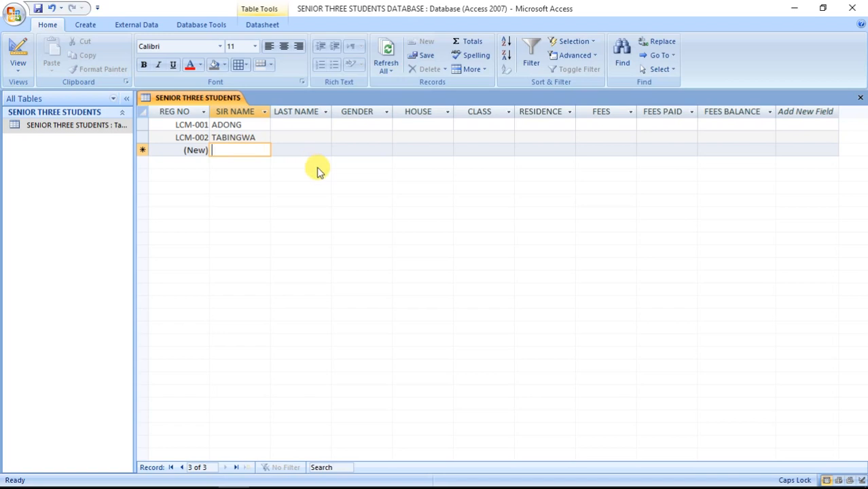
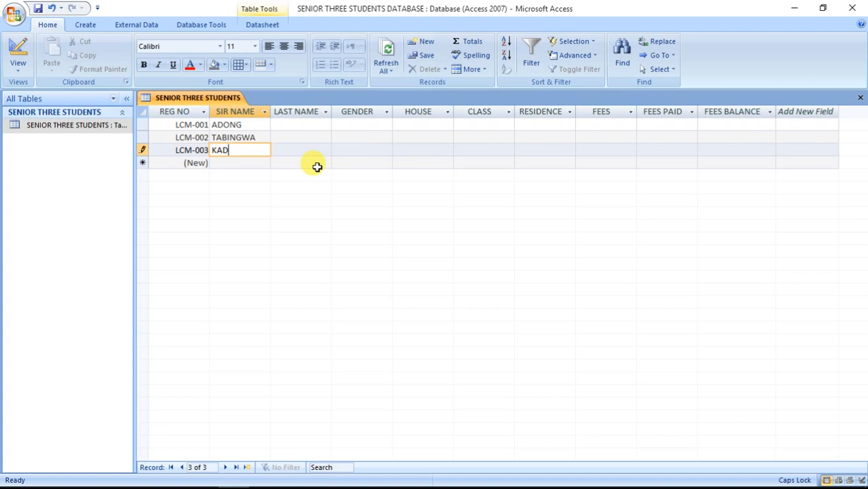
left_click(259, 162)
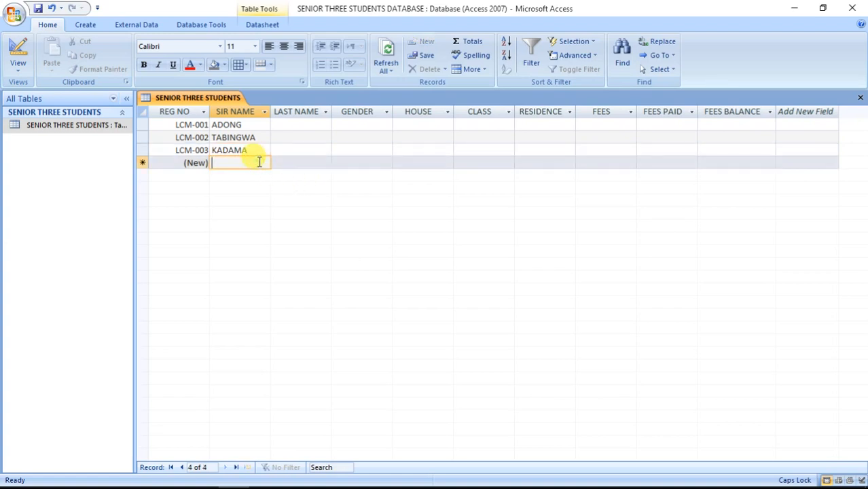
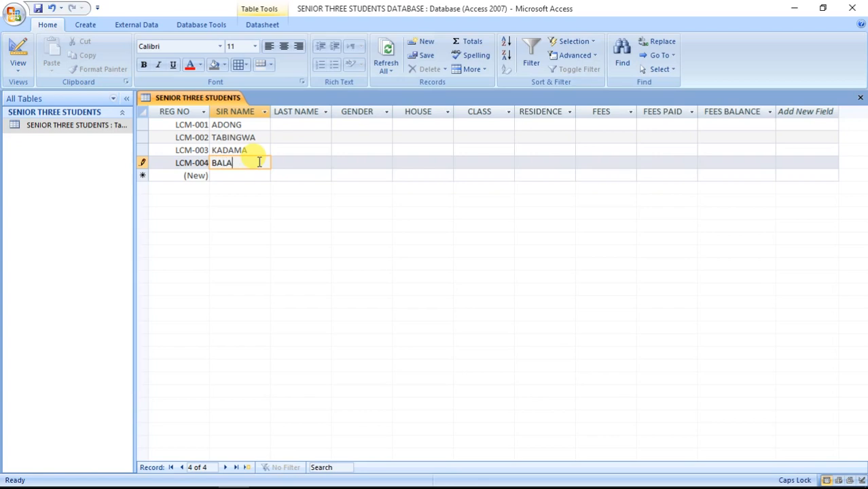
Enter the SIR NAME values for students five through ten.
left_click(257, 177)
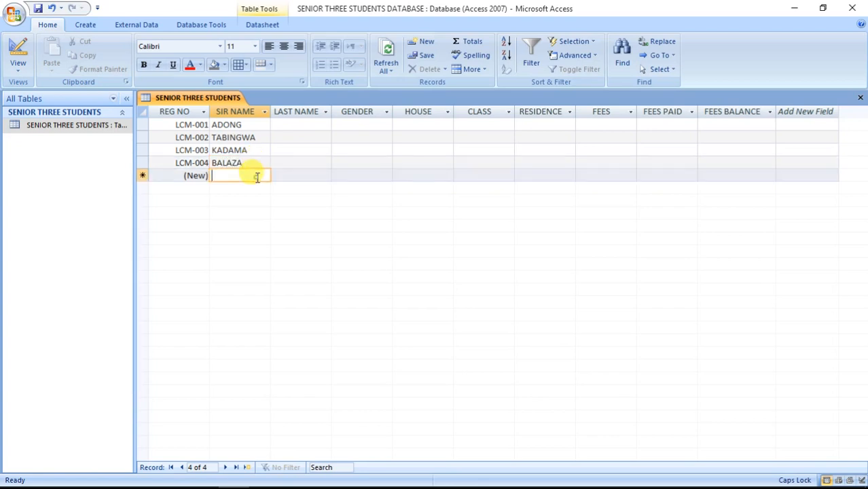
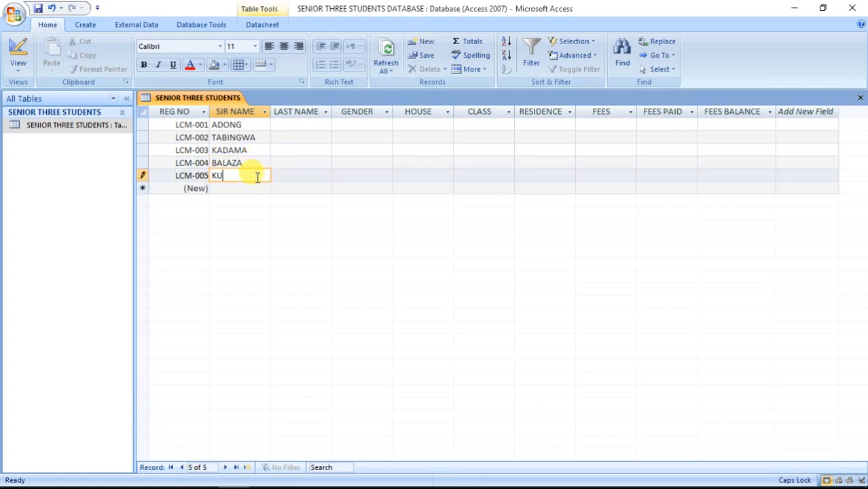
left_click(242, 188)
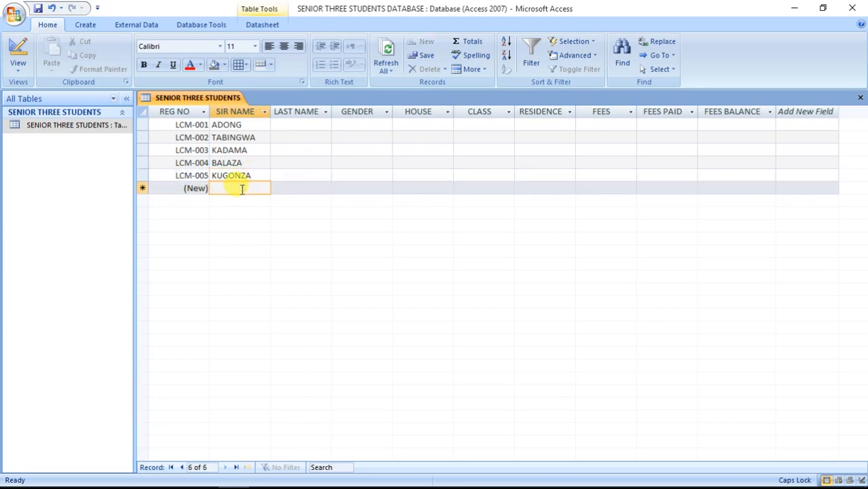
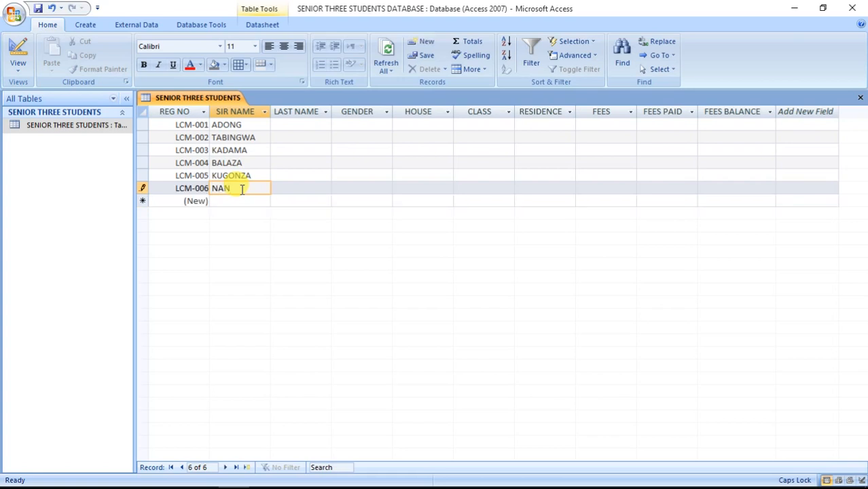
left_click(232, 201)
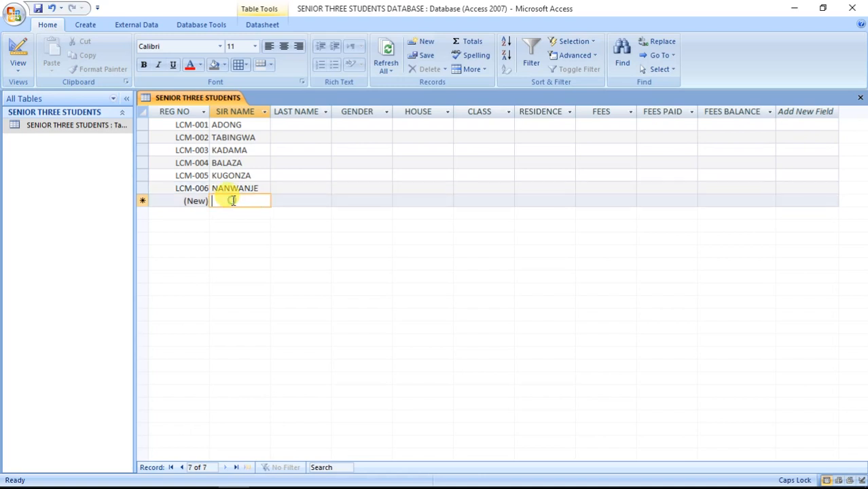
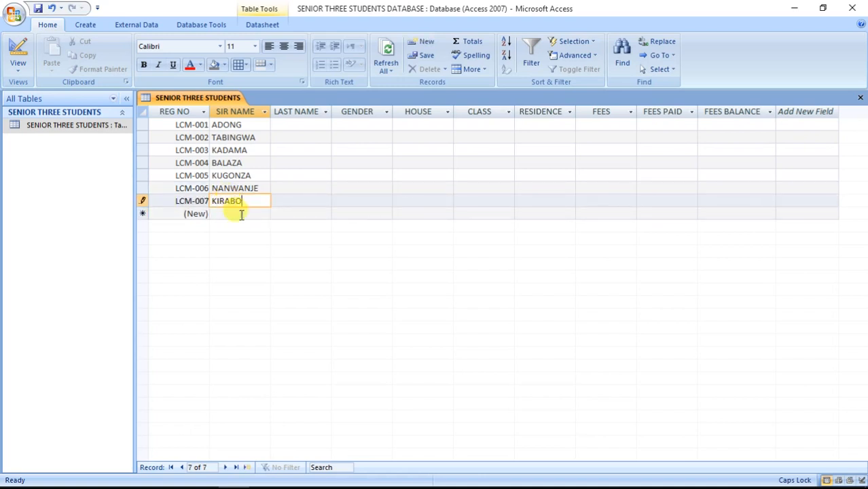
left_click(245, 214)
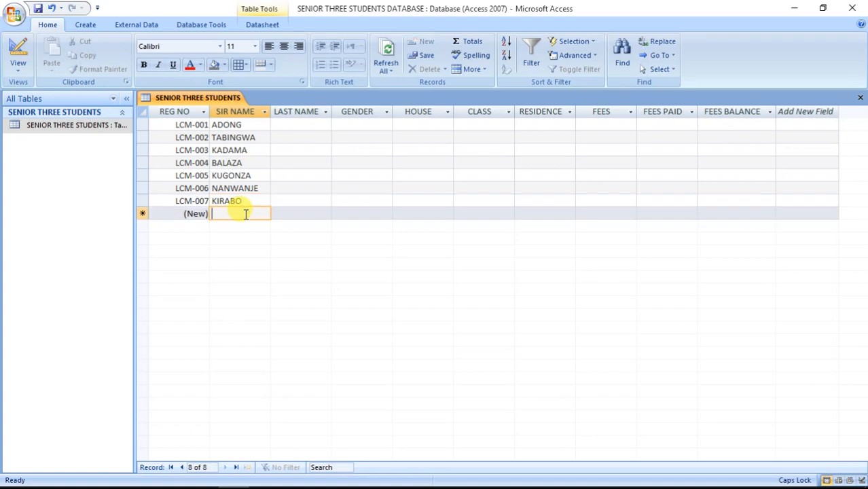
left_click(245, 225)
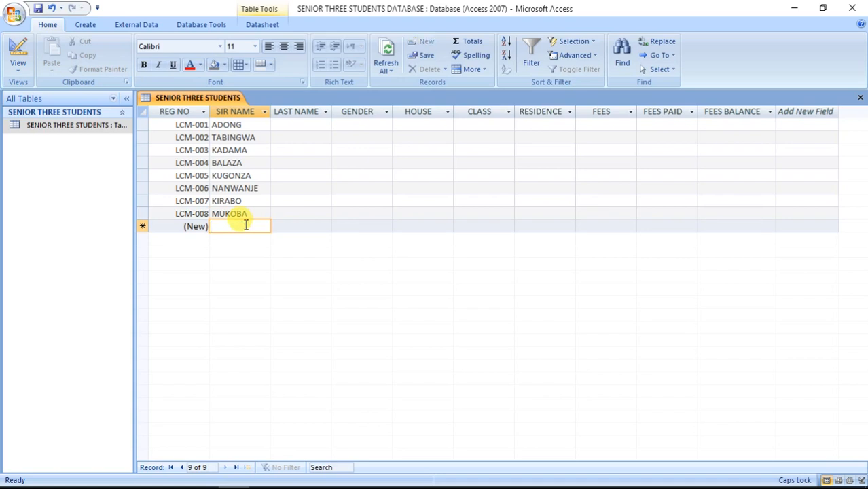
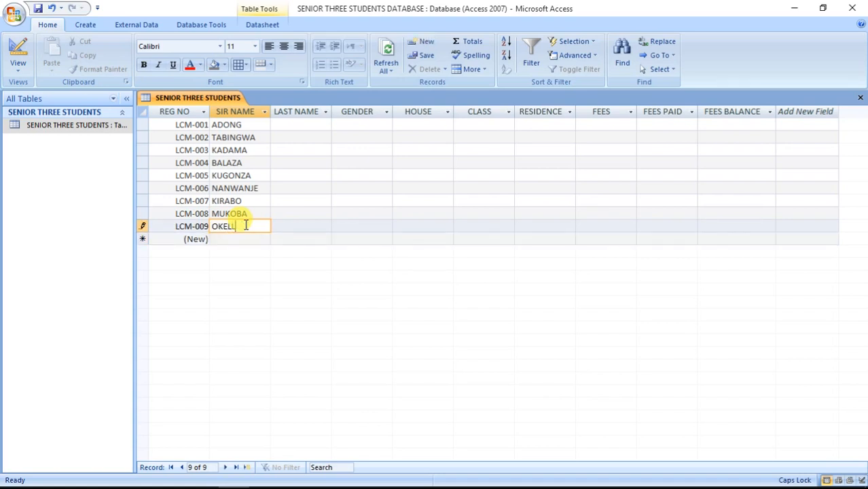
left_click(256, 238)
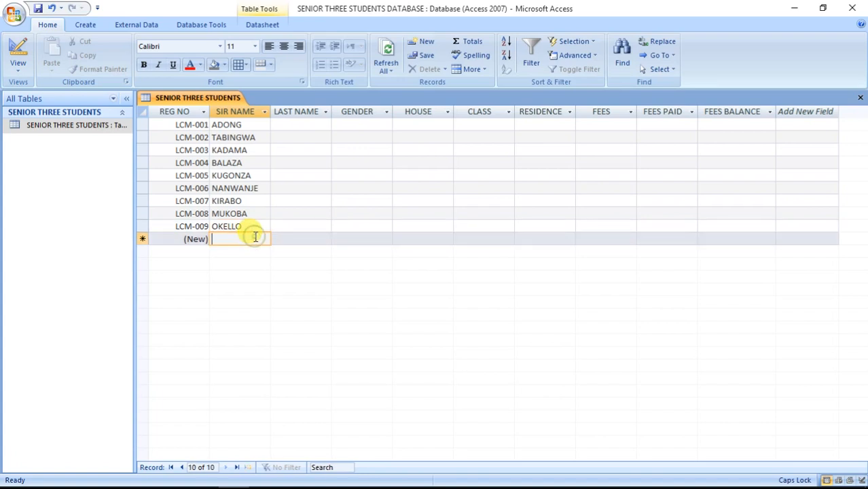
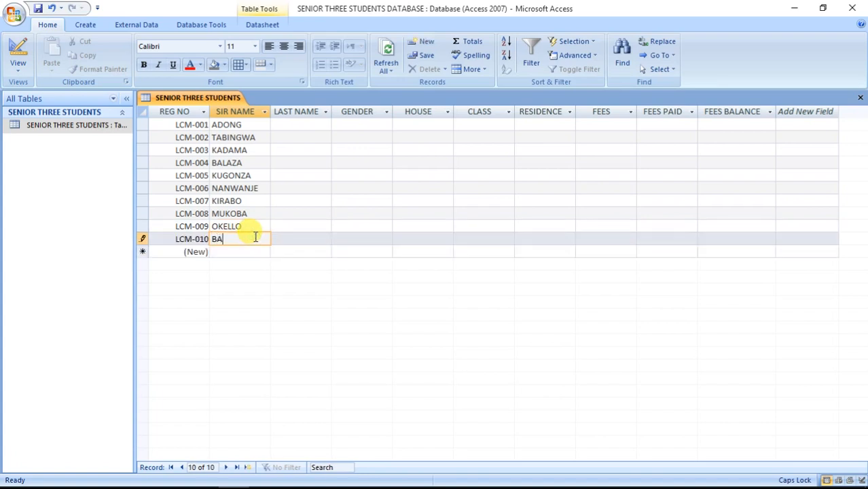
Fill in the LAST NAME for the first five students.
left_click(307, 123)
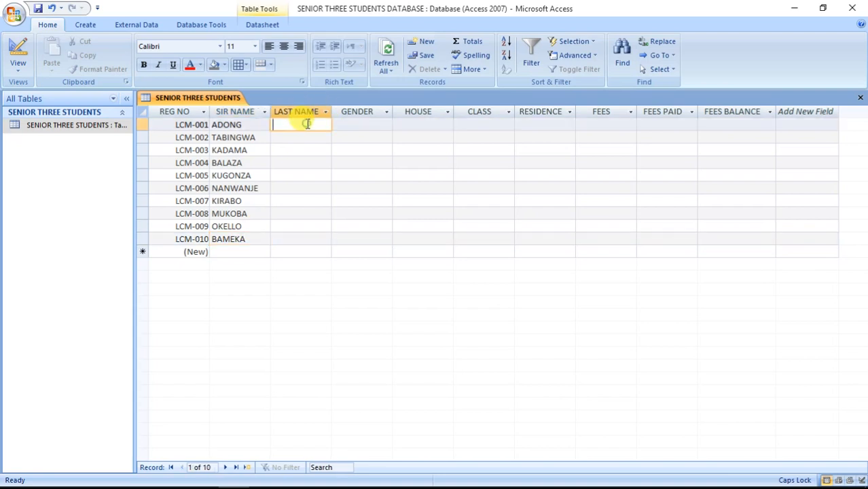
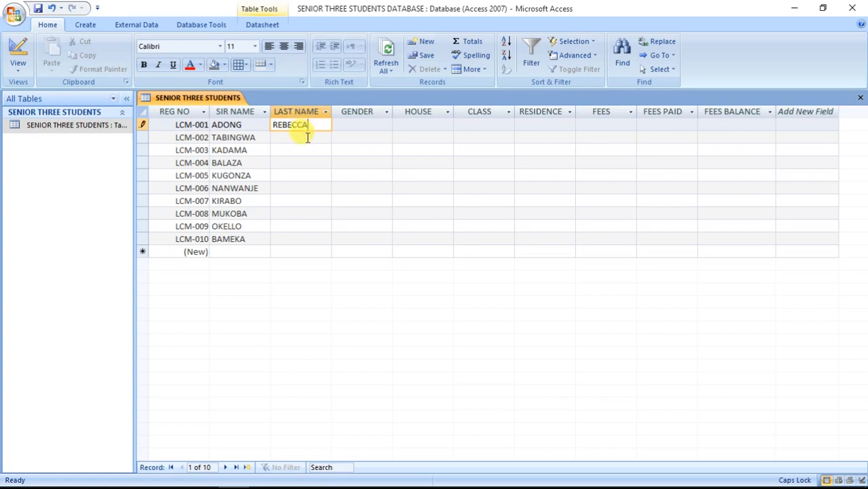
left_click(307, 137)
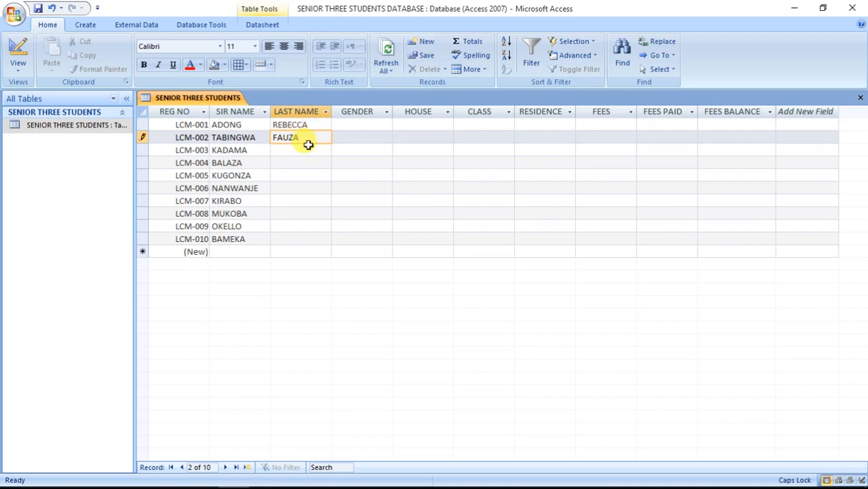
left_click(310, 148)
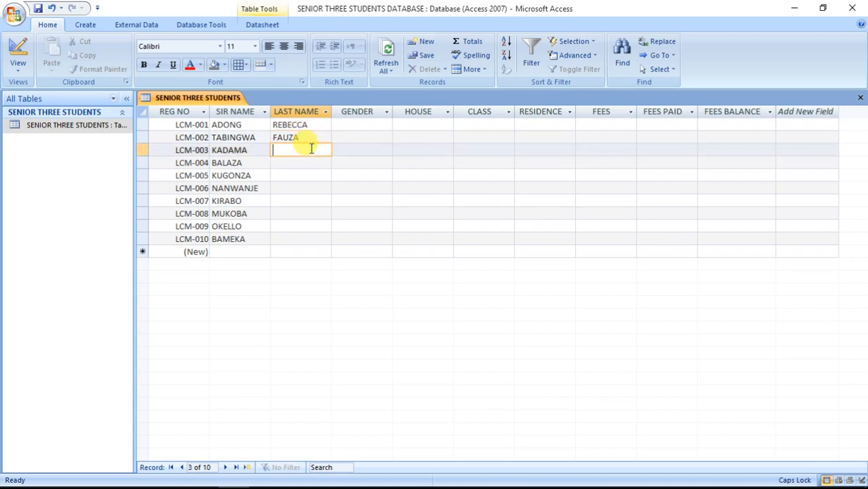
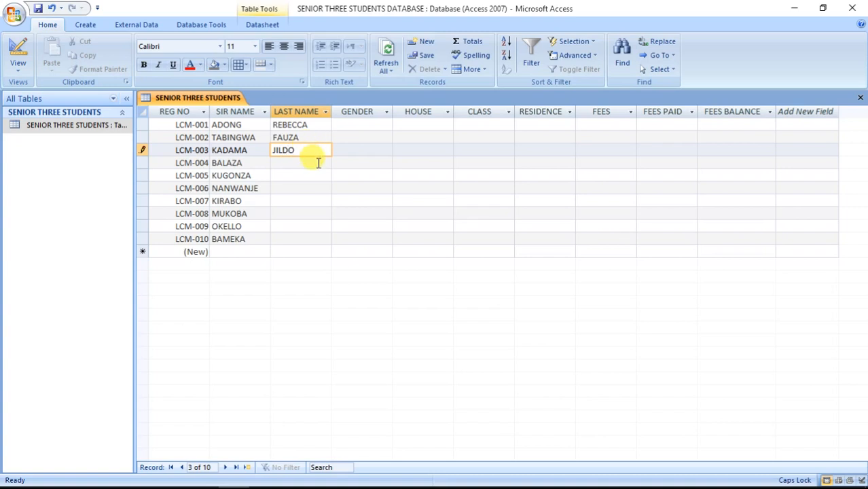
left_click(317, 163)
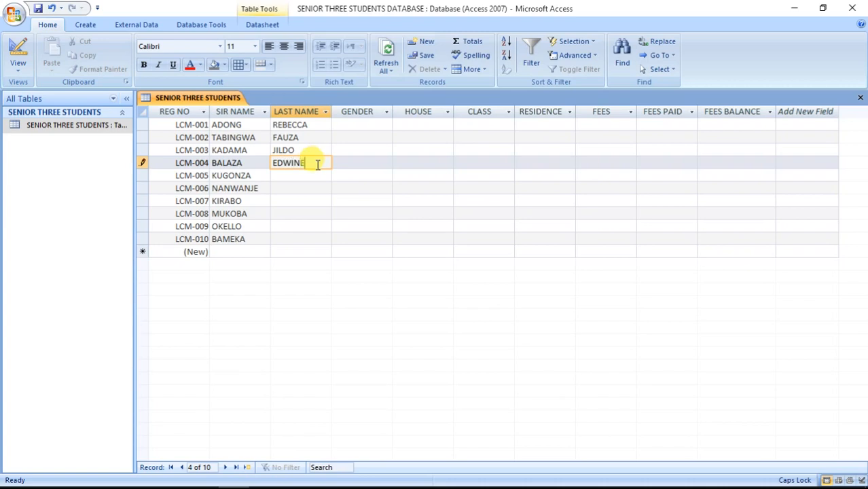
left_click(313, 175)
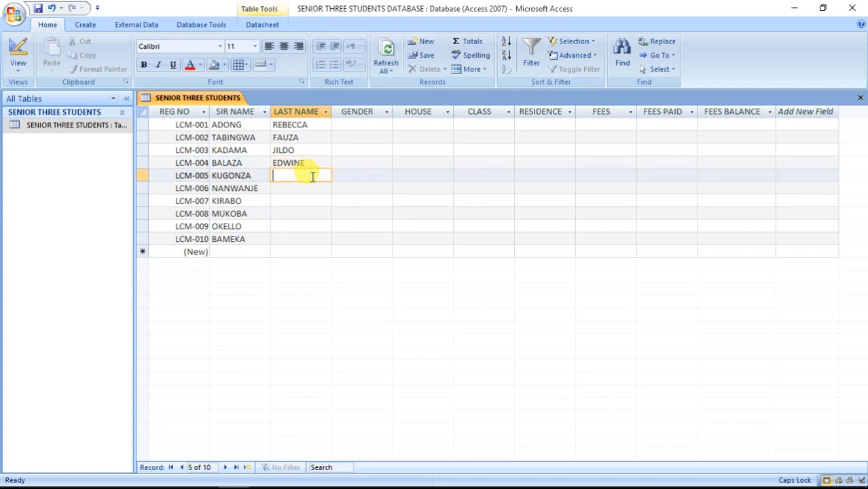
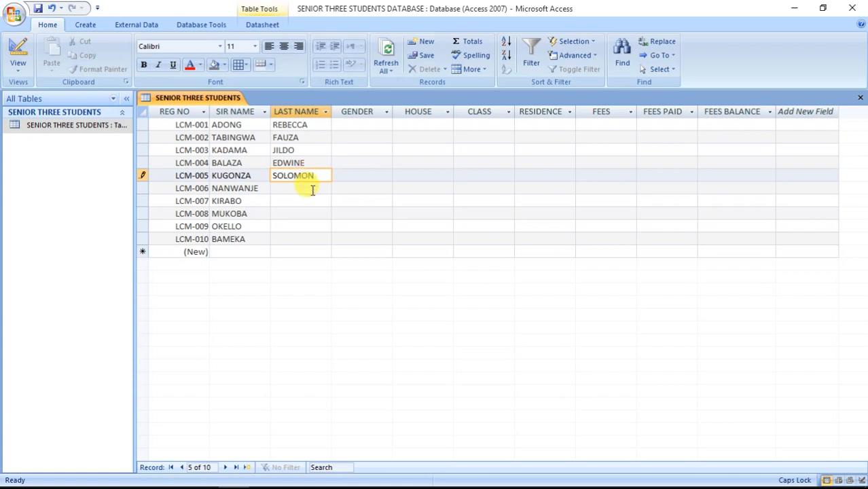
Fill in the LAST NAME for students six through ten.
left_click(313, 190)
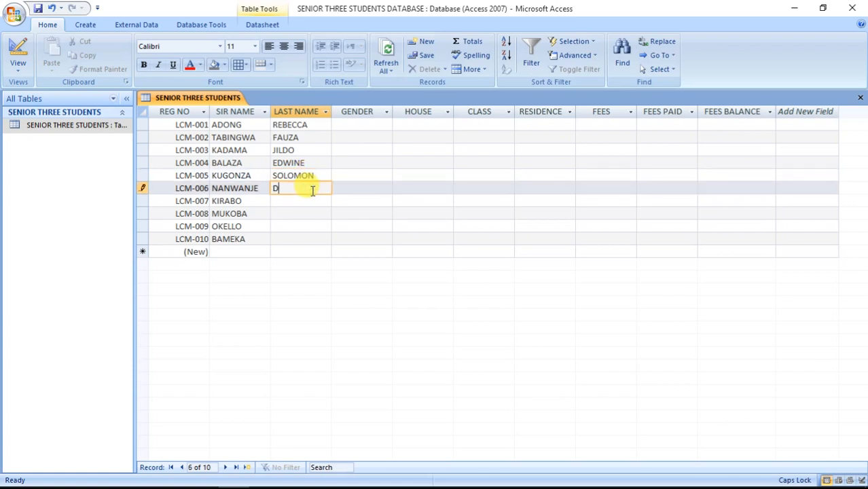
left_click(313, 201)
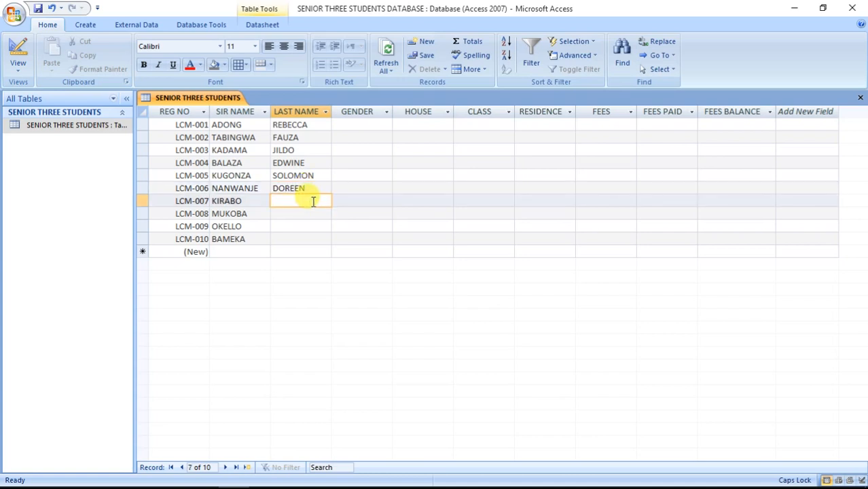
left_click(312, 213)
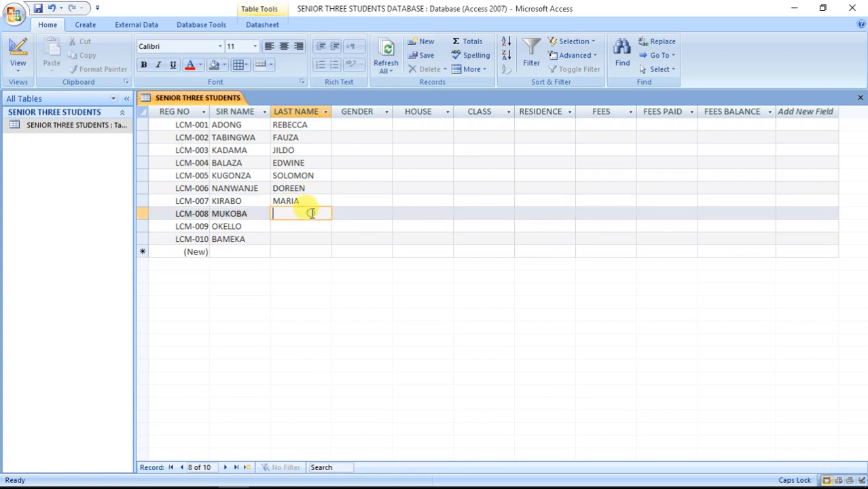
left_click(309, 227)
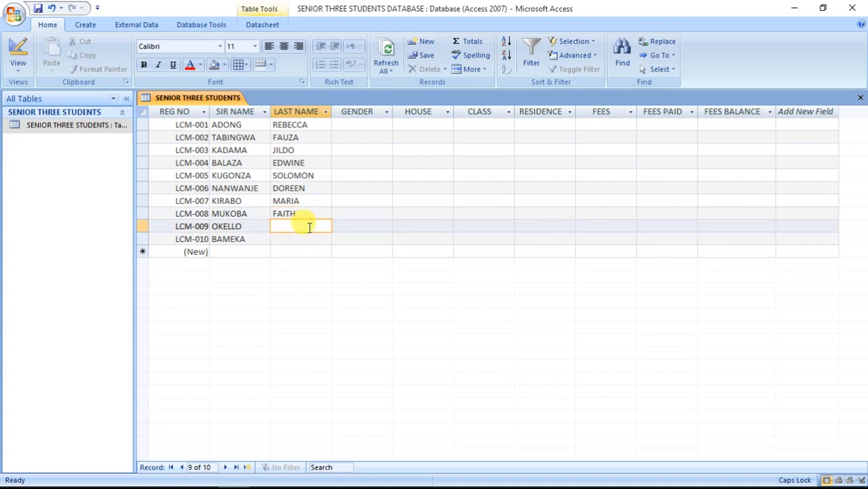
left_click(308, 239)
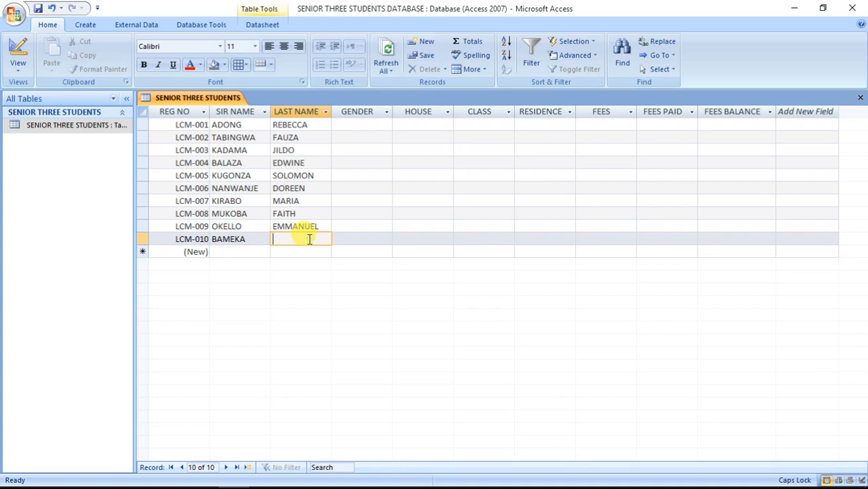
left_click(353, 123)
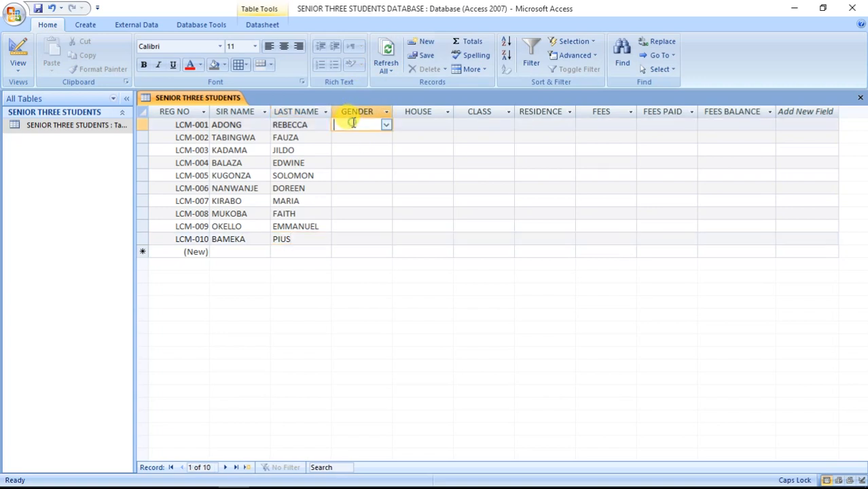
Set GENDER for students one to five: FEMALE, FEMALE, MALE, MALE, MALE.
left_click(387, 126)
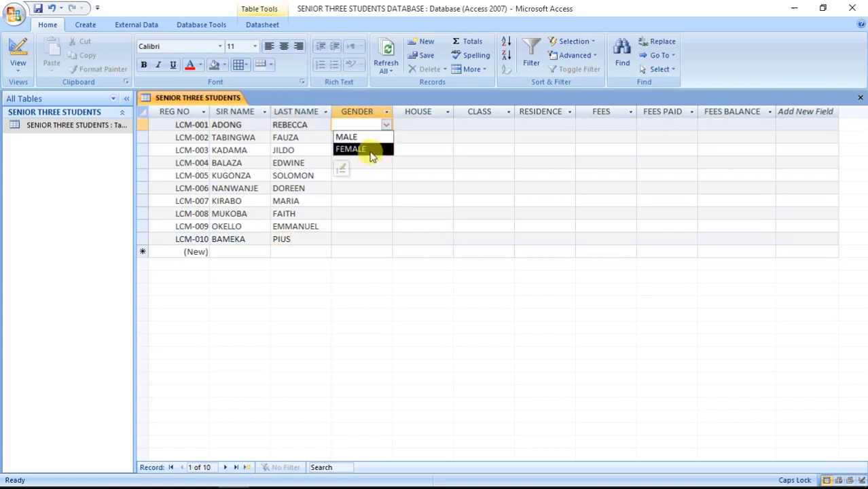
left_click(370, 150)
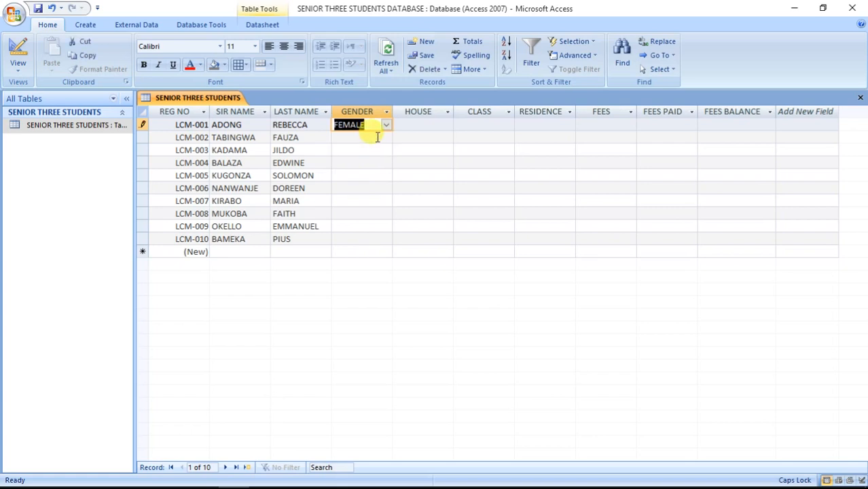
left_click(379, 138)
left_click(386, 138)
left_click(381, 161)
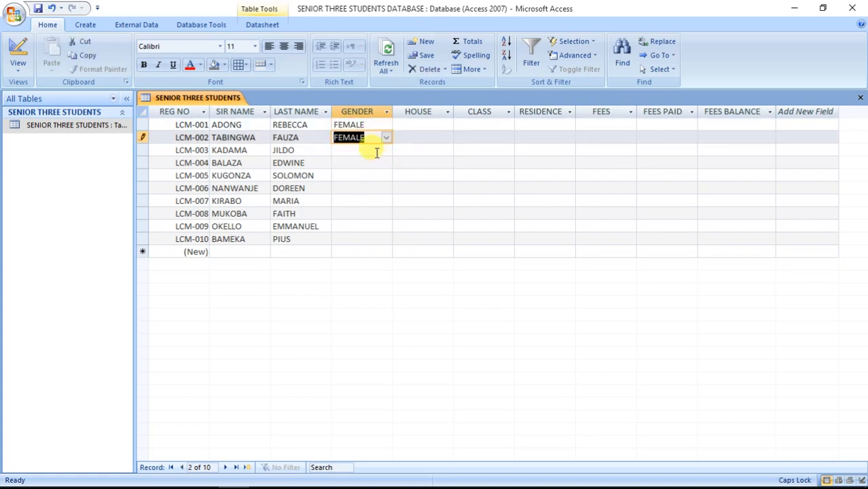
left_click(377, 151)
left_click(386, 151)
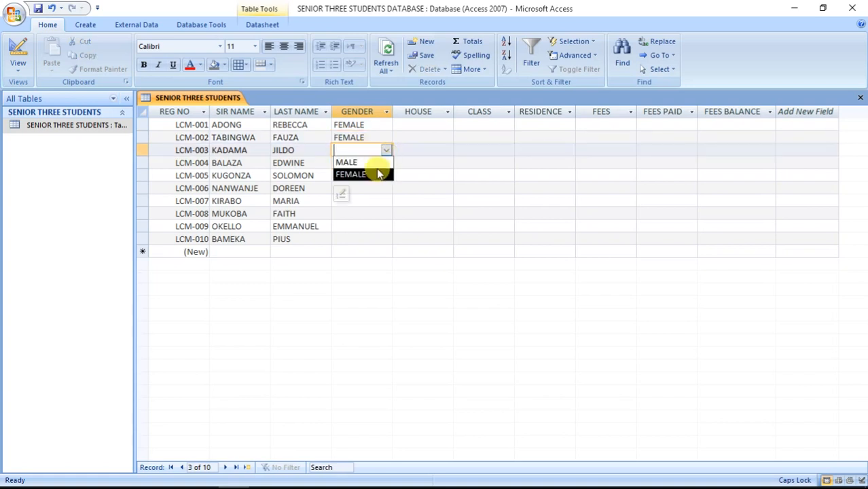
left_click(378, 162)
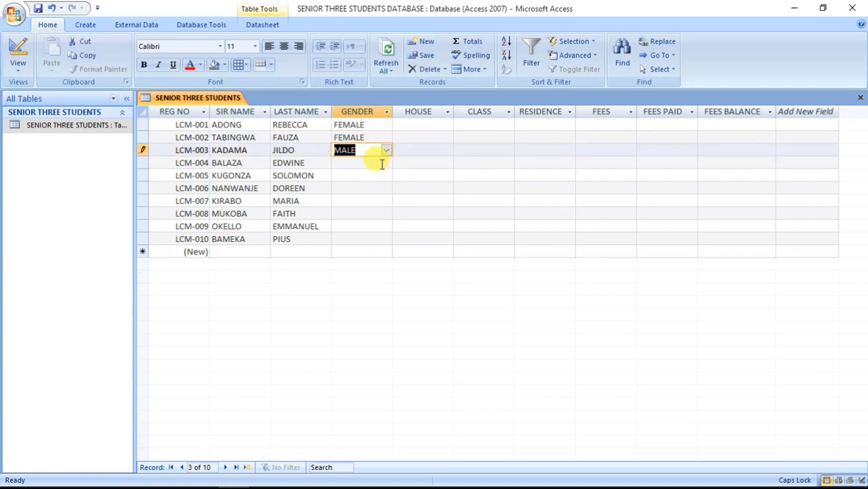
left_click(382, 164)
left_click(387, 163)
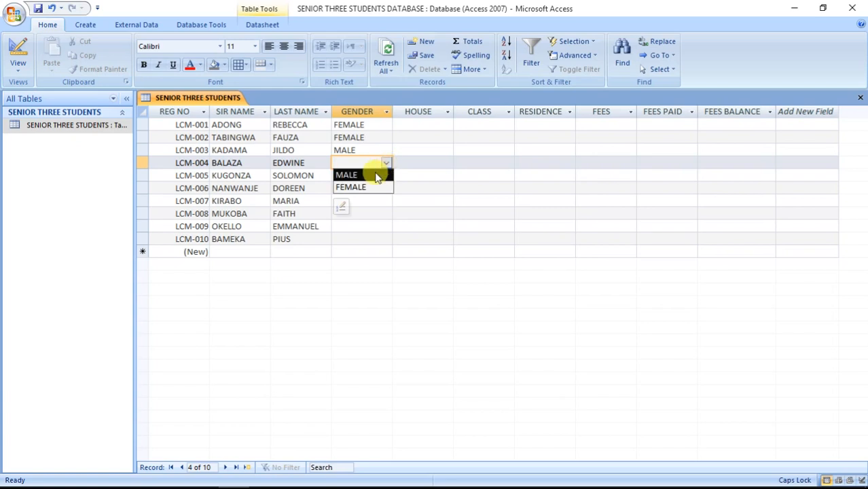
left_click(377, 175)
left_click(382, 177)
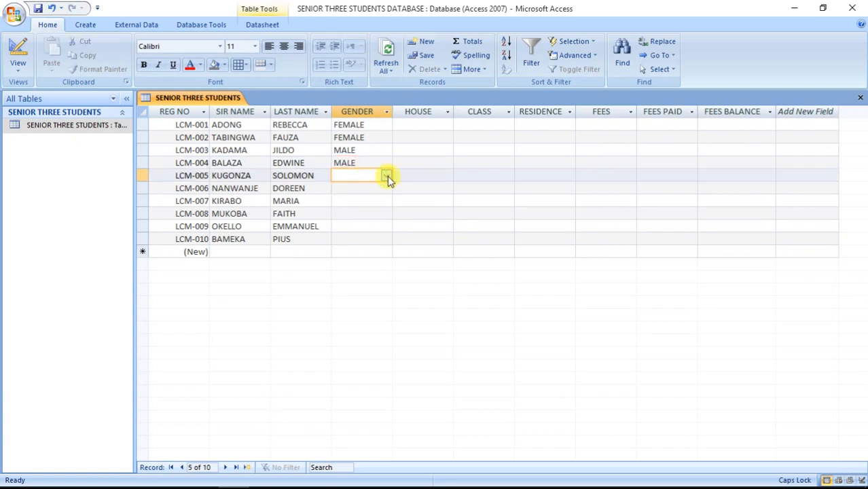
left_click(387, 176)
left_click(381, 188)
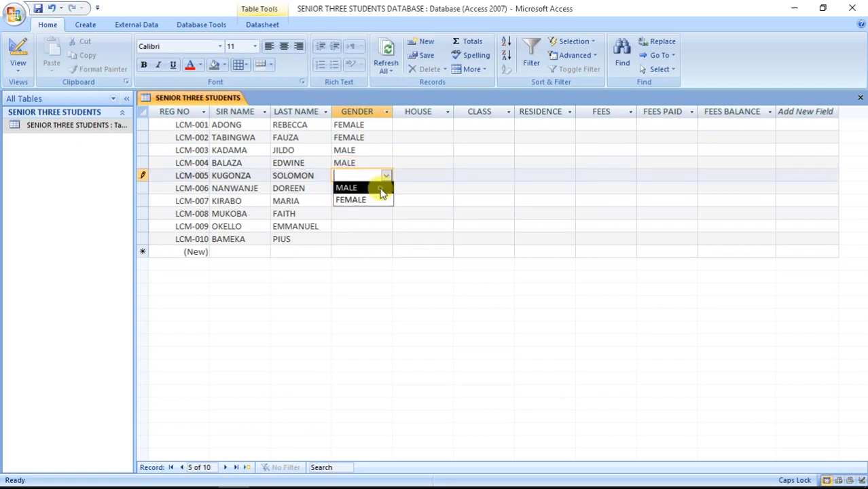
Set GENDER for students six to ten: FEMALE, FEMALE, FEMALE, MALE, MALE.
left_click(385, 189)
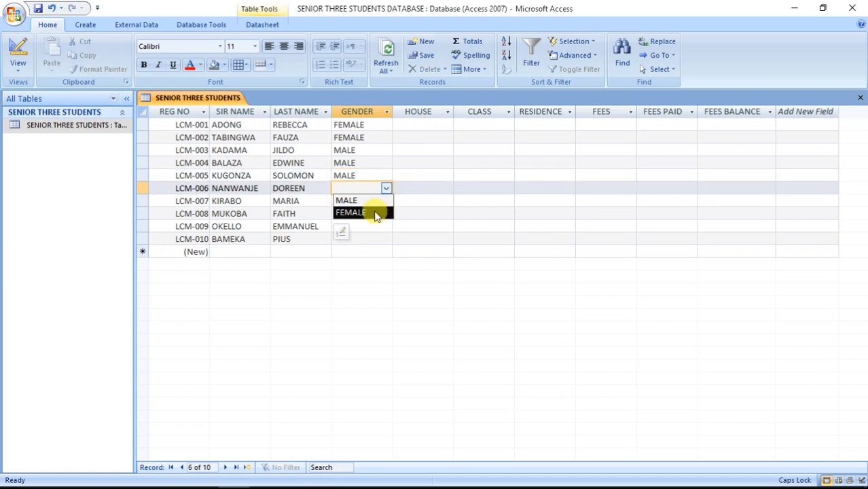
left_click(370, 210)
left_click(372, 201)
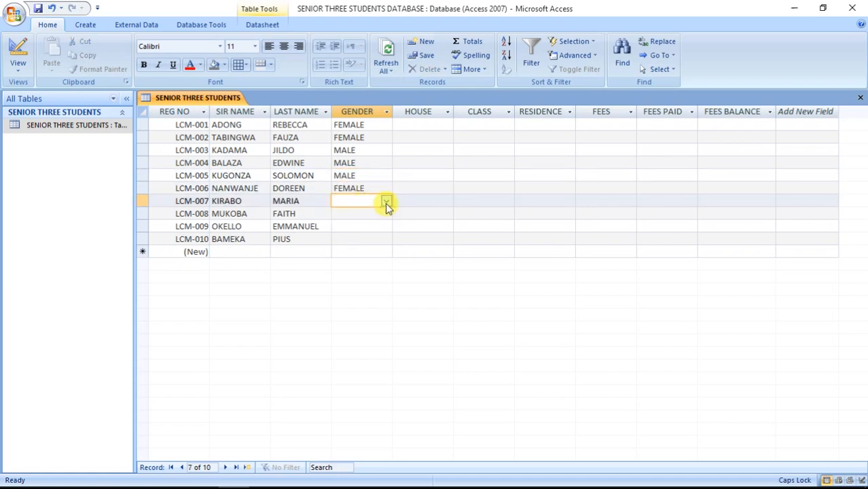
left_click(386, 202)
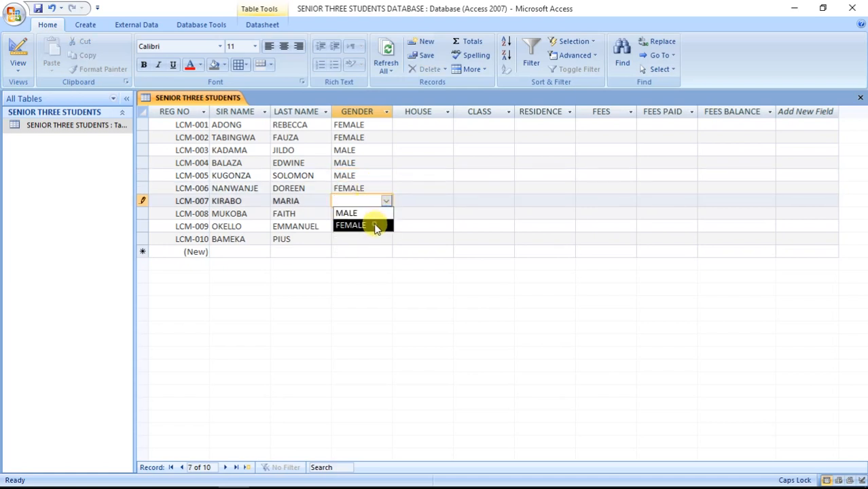
left_click(376, 226)
left_click(371, 215)
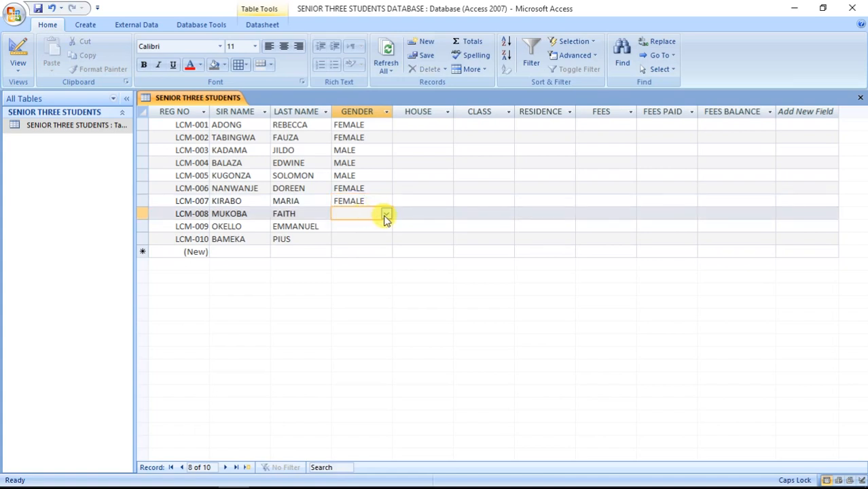
left_click(385, 215)
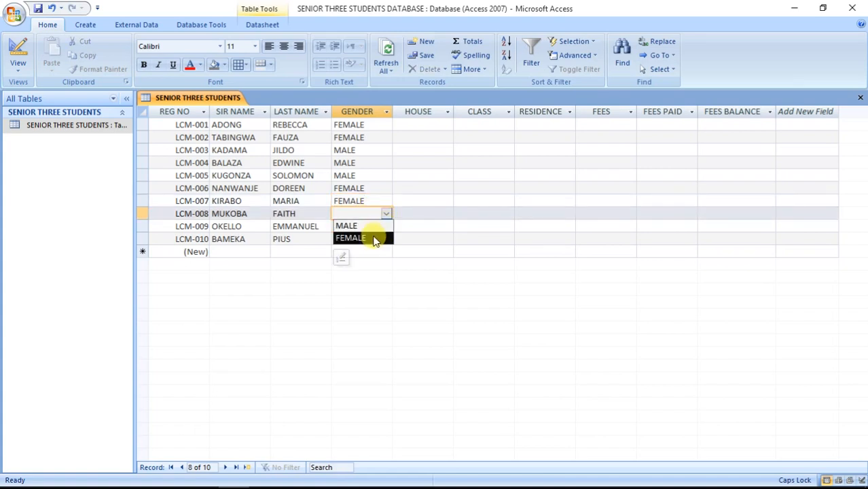
left_click(375, 237)
left_click(371, 227)
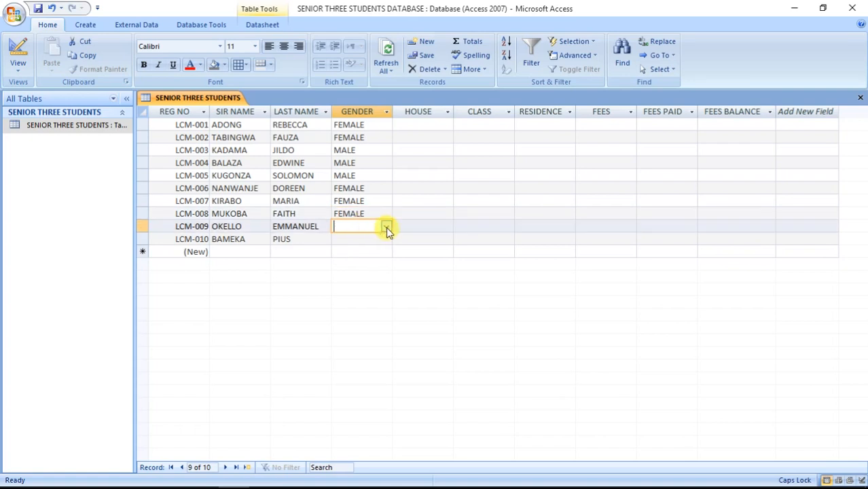
left_click(386, 227)
left_click(374, 238)
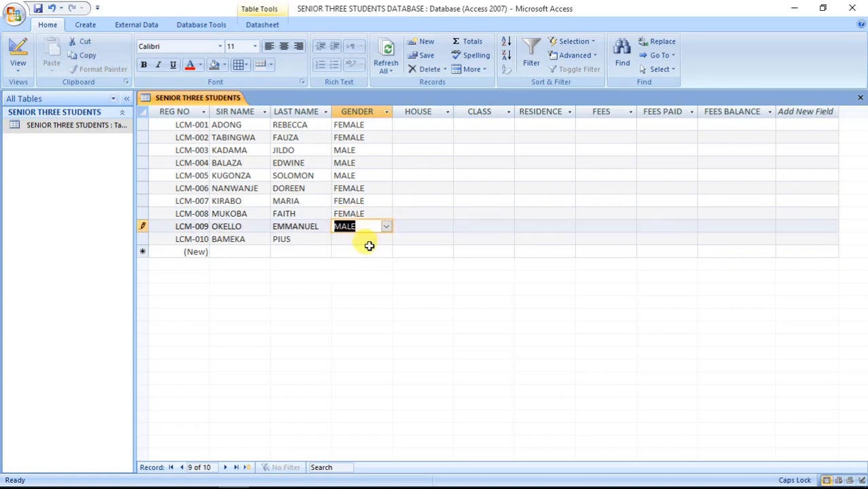
left_click(368, 240)
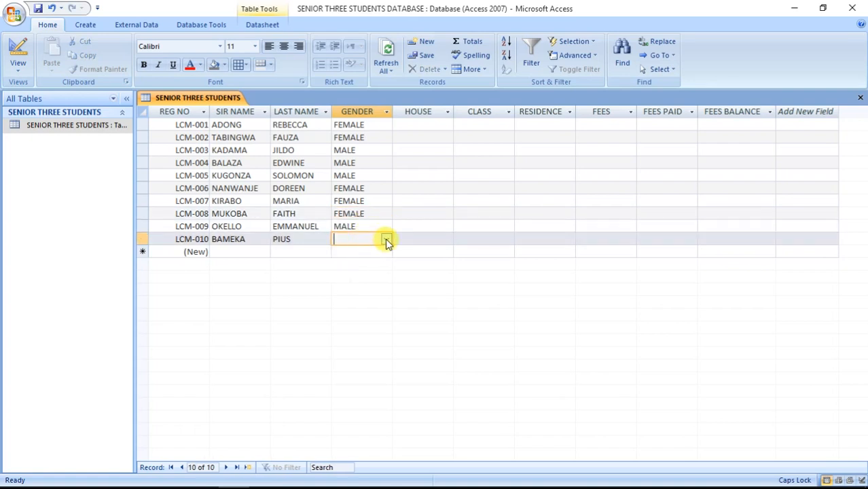
left_click(386, 241)
left_click(379, 252)
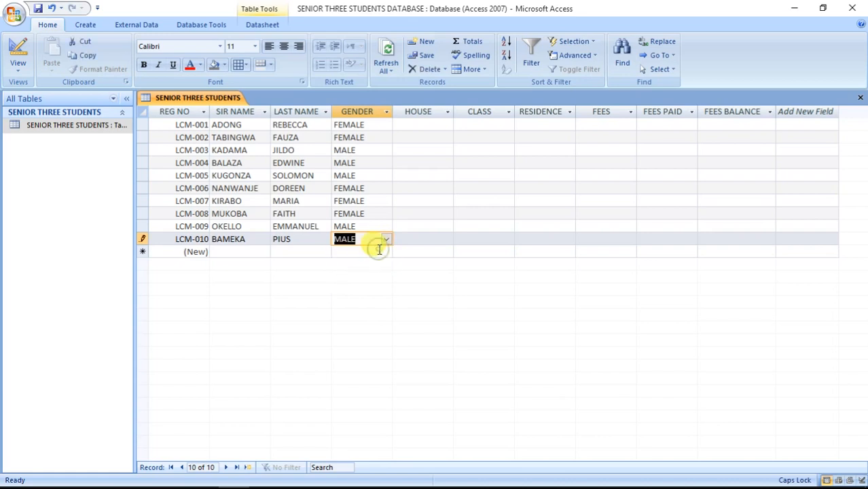
left_click(428, 127)
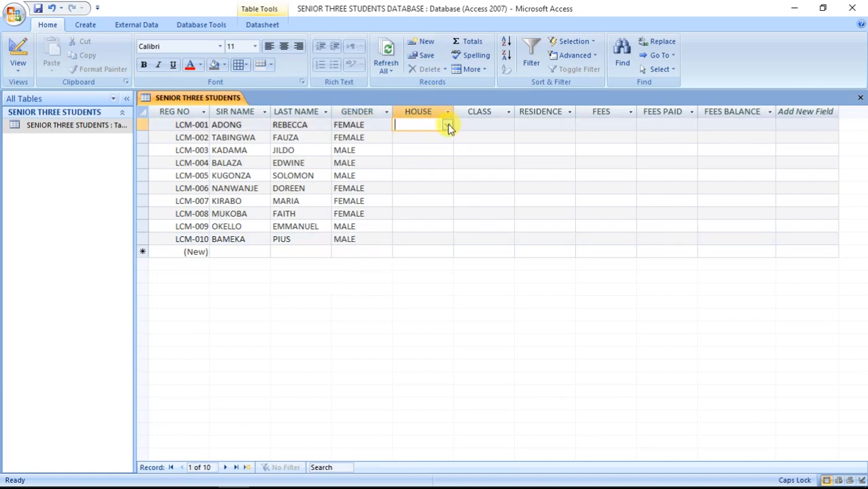
Set HOUSE for students one to five: KAKUNGULU, CHWA, MUTEESA, CHWA, MWANGA.
left_click(447, 124)
left_click(441, 138)
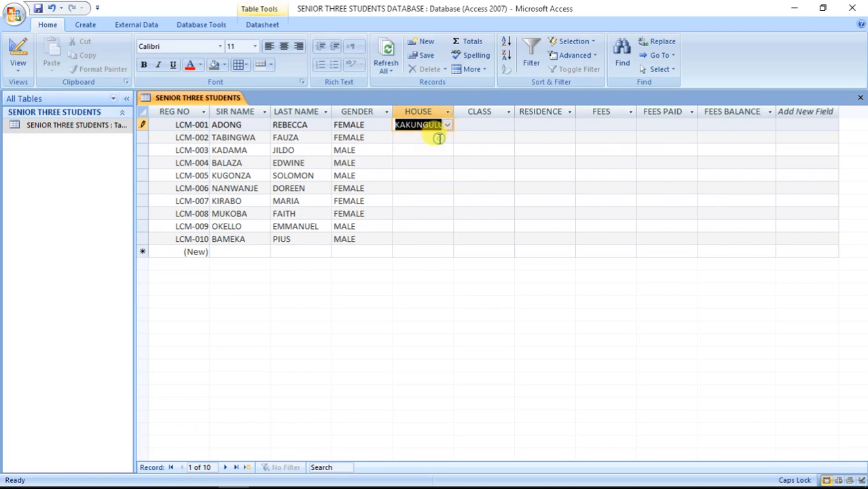
left_click(438, 138)
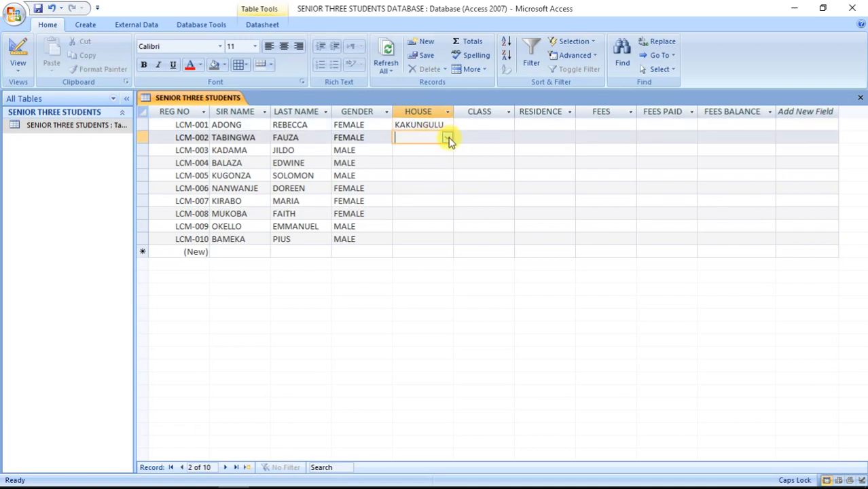
left_click(448, 138)
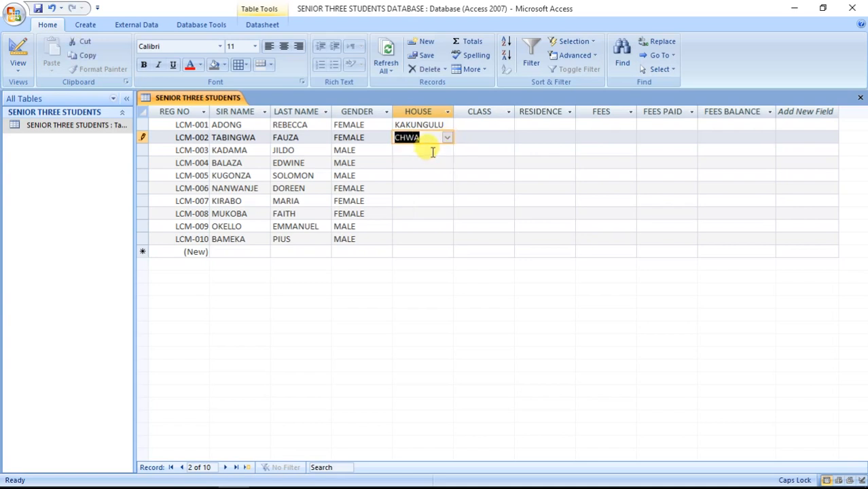
left_click(433, 153)
left_click(448, 151)
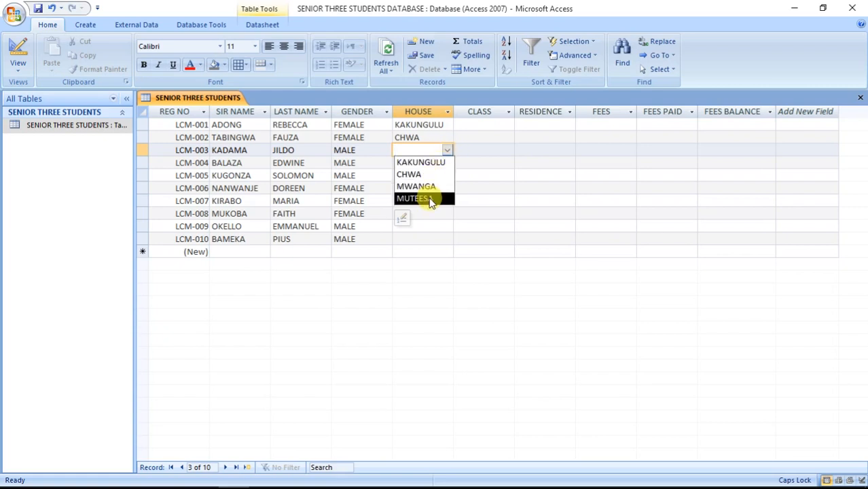
left_click(420, 198)
left_click(428, 164)
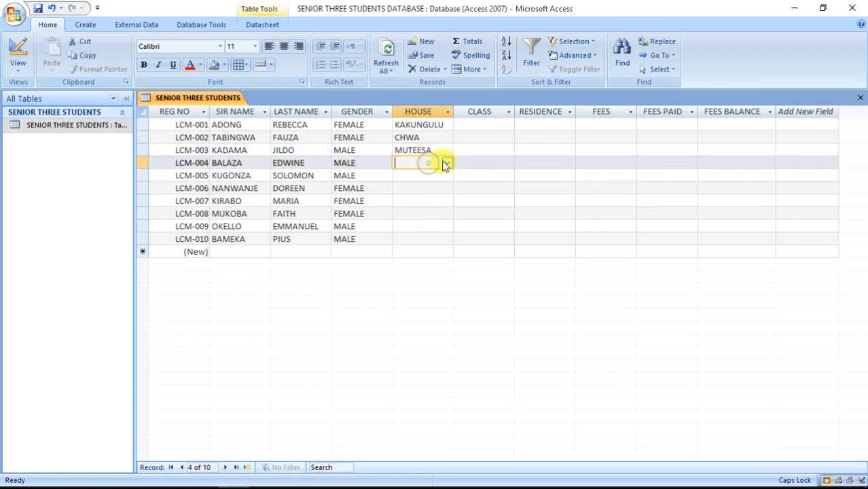
left_click(447, 165)
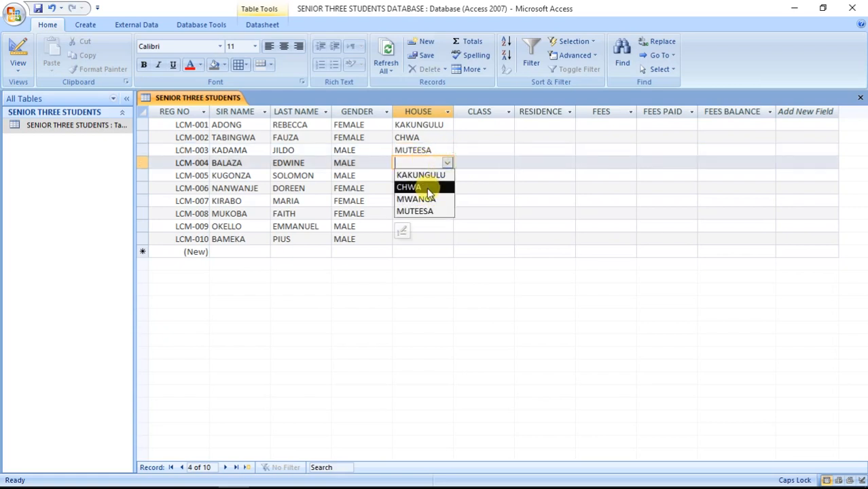
left_click(416, 187)
left_click(426, 176)
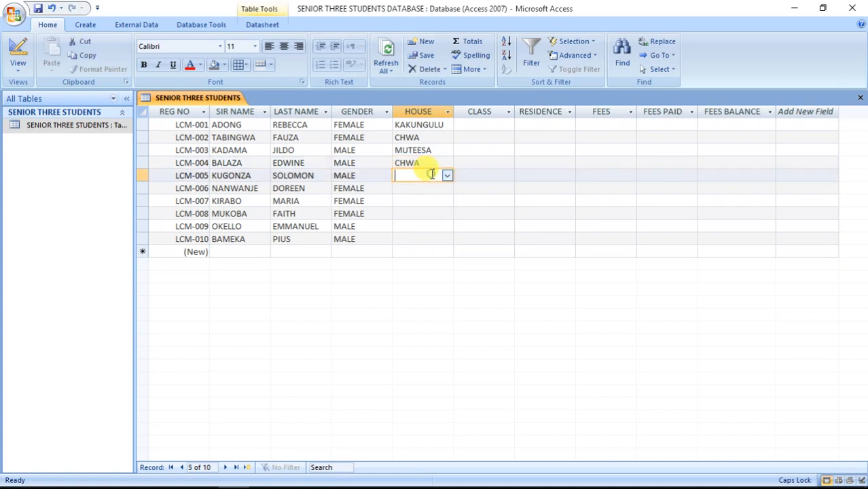
left_click(448, 175)
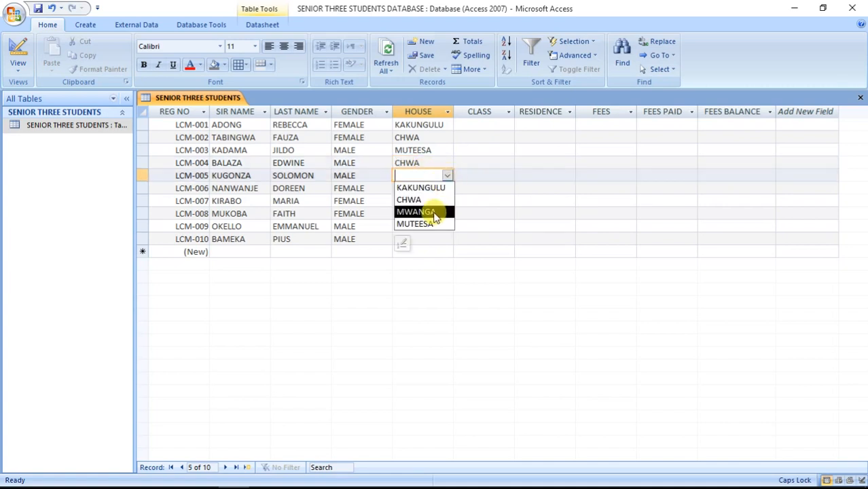
left_click(429, 211)
Set HOUSE for students six to ten: MWANGA, KAKUNGULU, CHWA, MWANGA, KAKUNGULU.
left_click(436, 188)
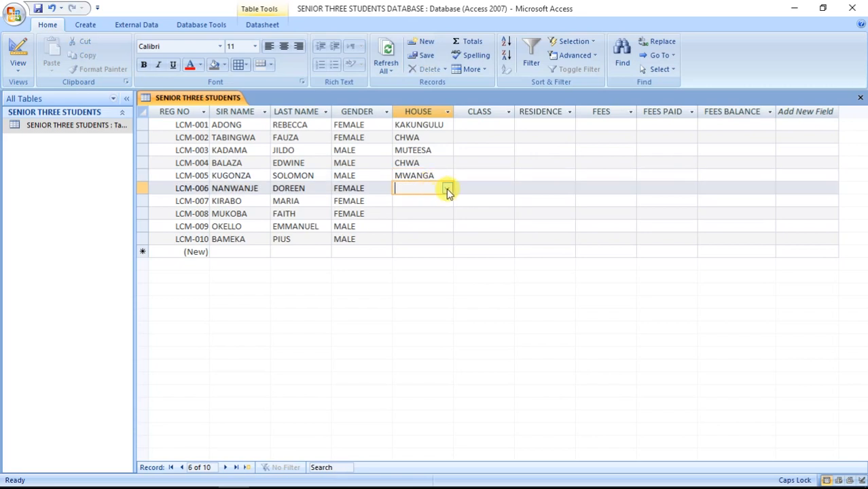
left_click(447, 188)
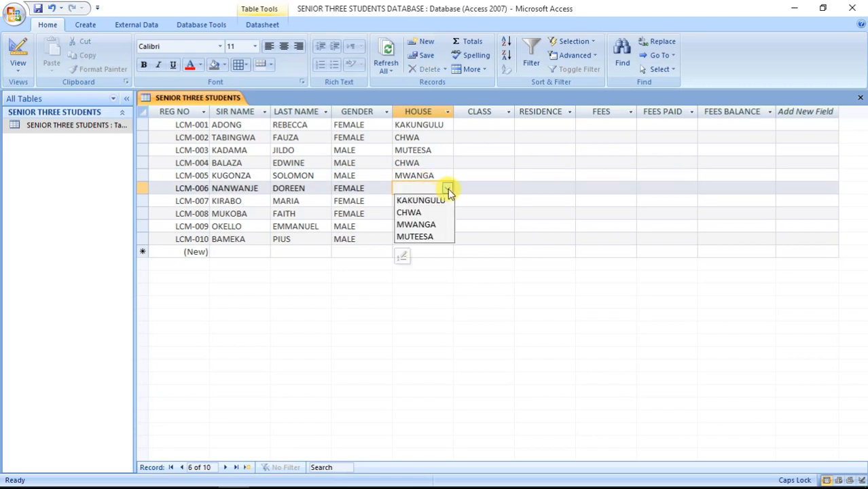
left_click(432, 224)
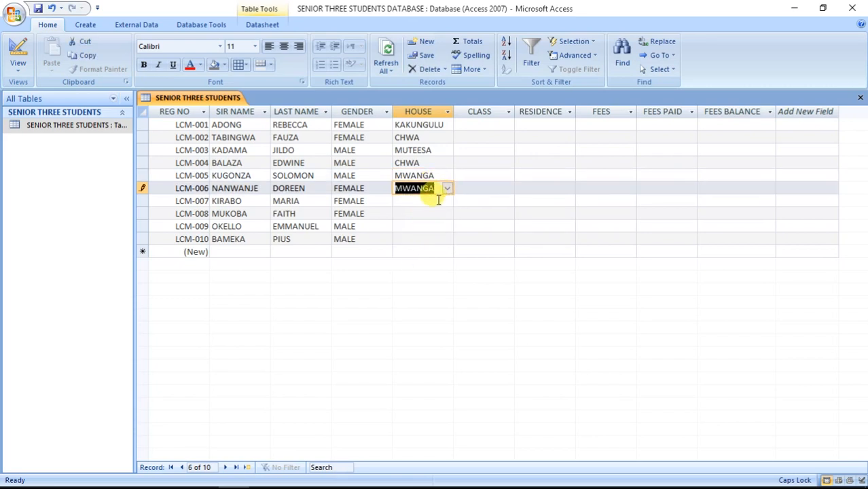
left_click(444, 201)
left_click(448, 202)
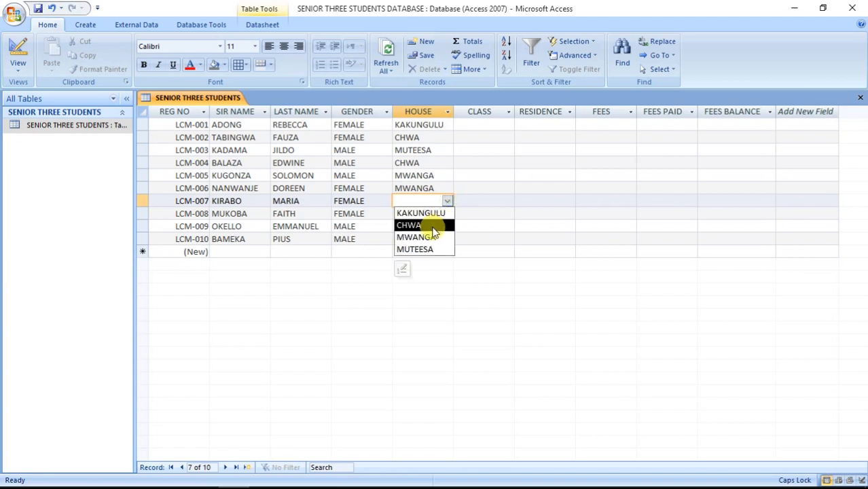
left_click(430, 250)
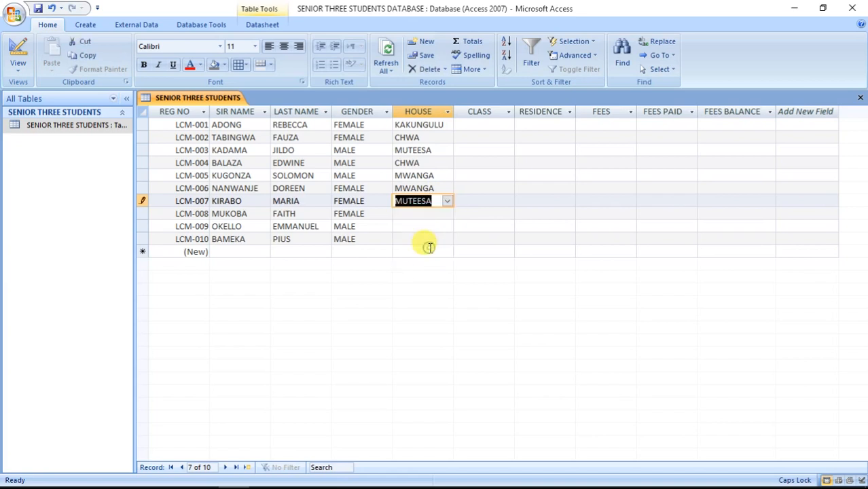
left_click(446, 202)
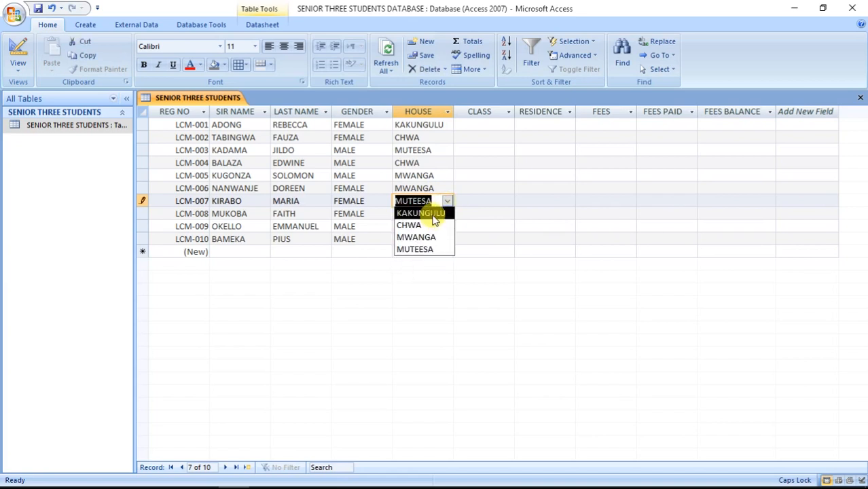
left_click(435, 214)
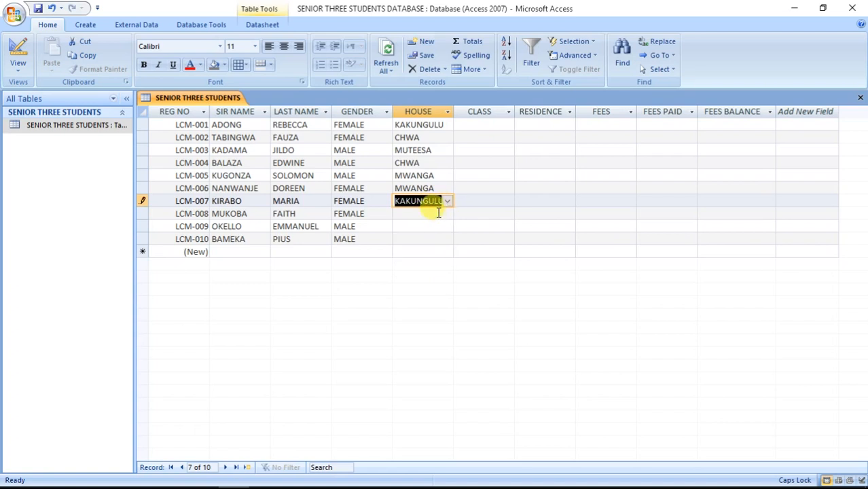
left_click(445, 213)
left_click(447, 214)
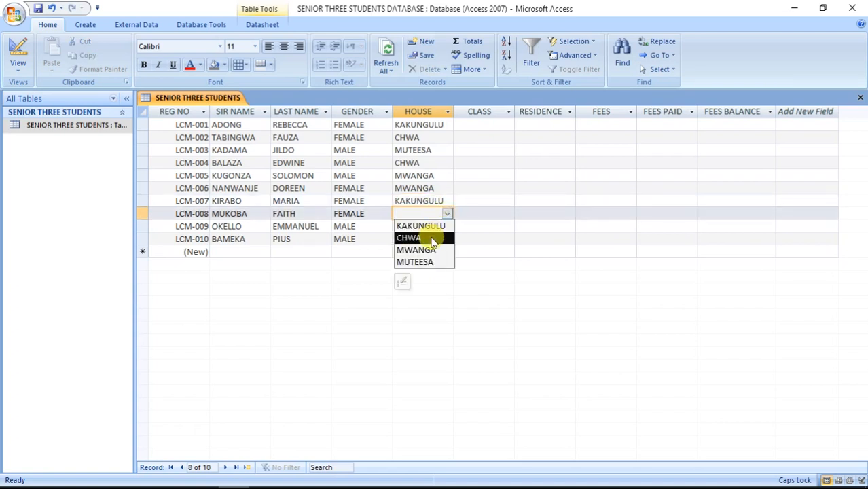
left_click(430, 237)
left_click(429, 226)
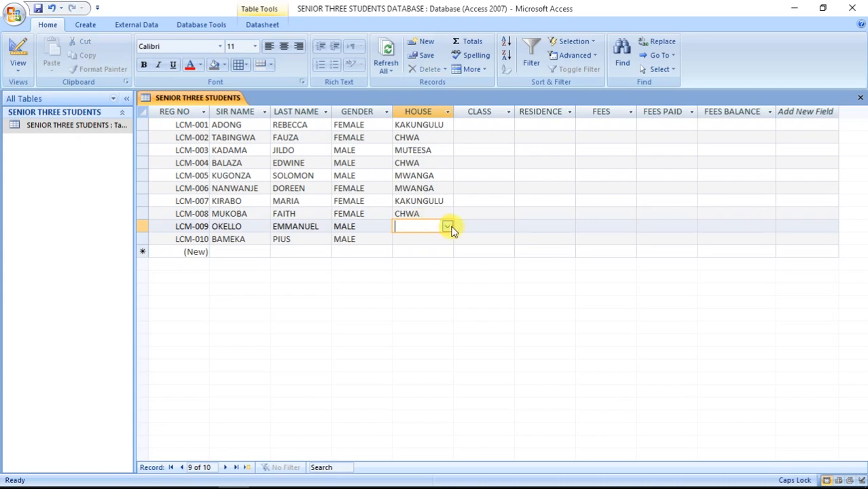
left_click(448, 226)
left_click(428, 263)
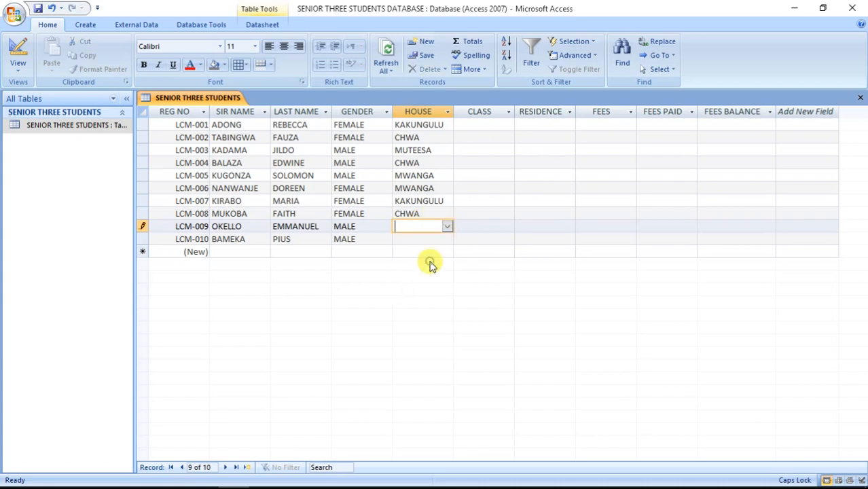
left_click(438, 237)
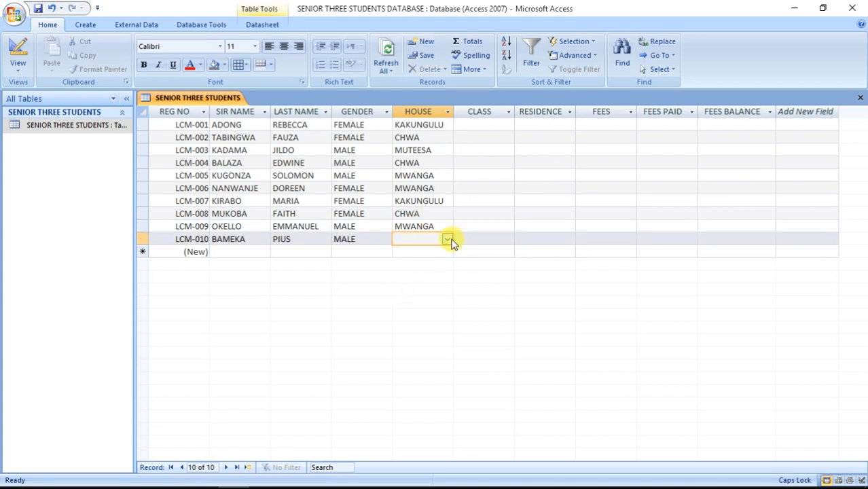
left_click(447, 240)
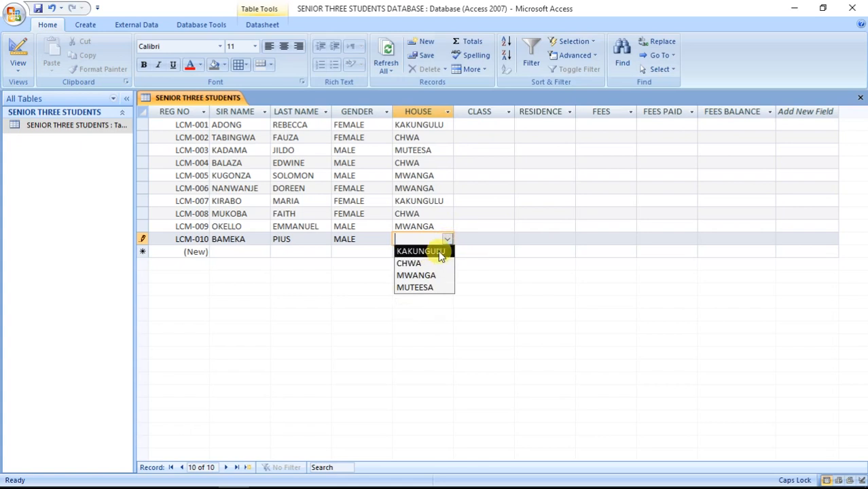
left_click(440, 252)
left_click(483, 125)
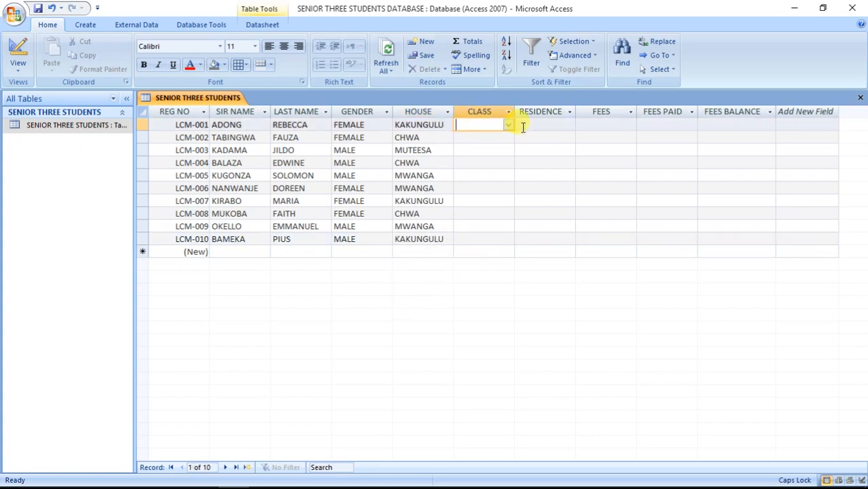
Choose S.3 as the CLASS for the first four students from the lookup list.
left_click(508, 125)
left_click(506, 136)
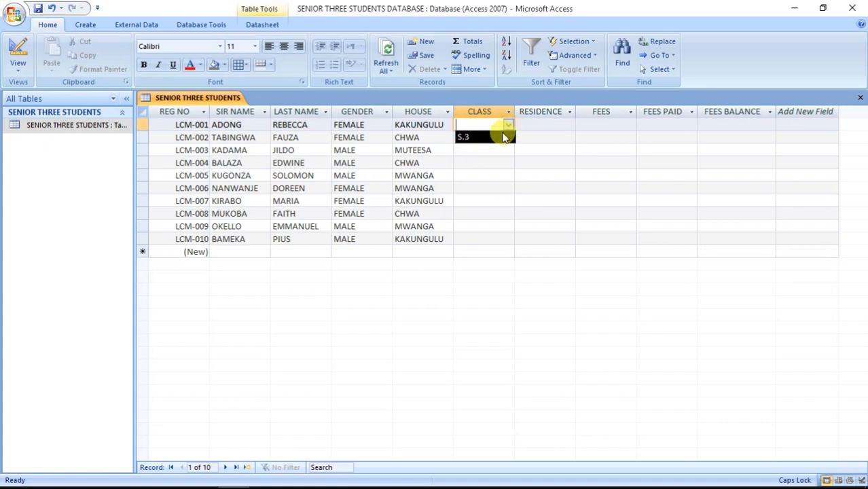
left_click(511, 138)
left_click(509, 138)
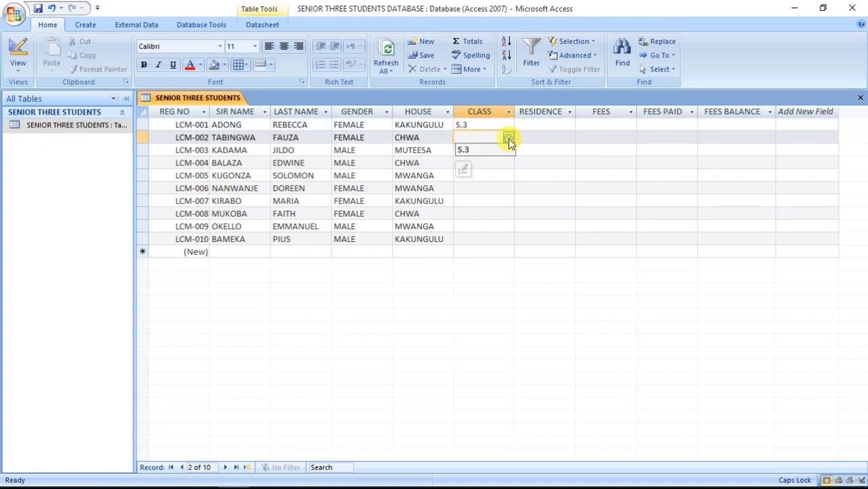
left_click(500, 152)
left_click(507, 150)
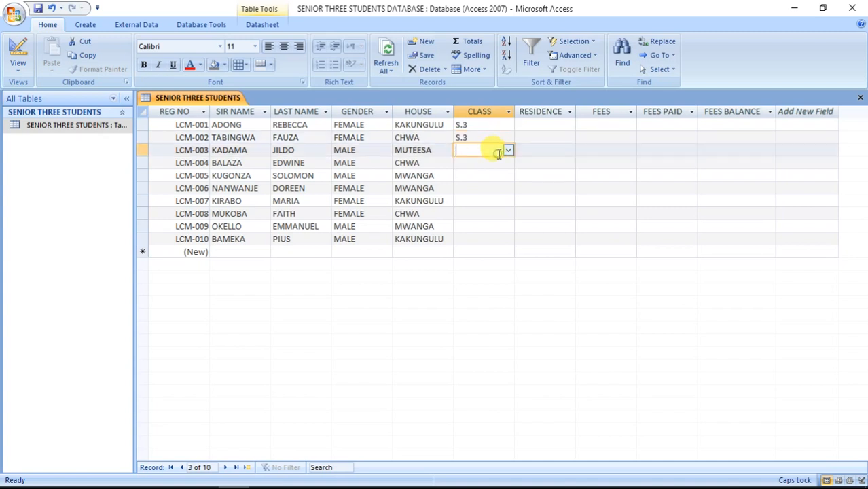
left_click(508, 150)
left_click(501, 163)
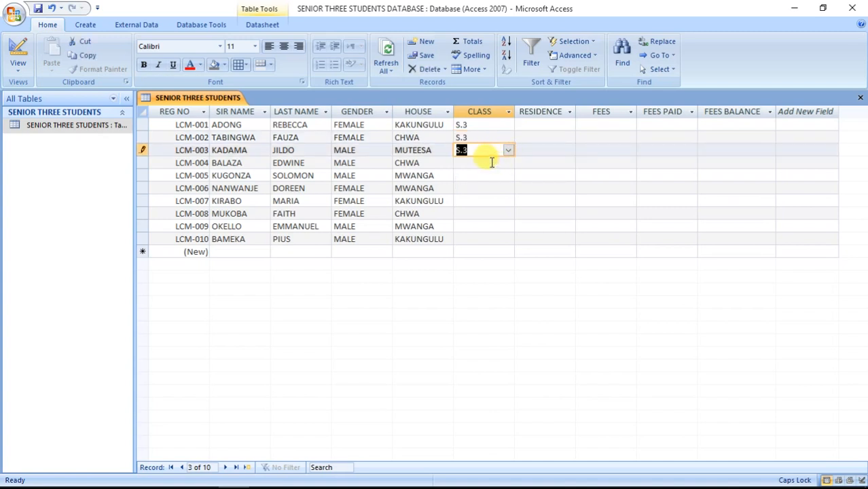
left_click(505, 163)
left_click(508, 165)
left_click(494, 177)
left_click(508, 176)
Set CLASS to S.3 for students in rows 5 through 10.
left_click(509, 176)
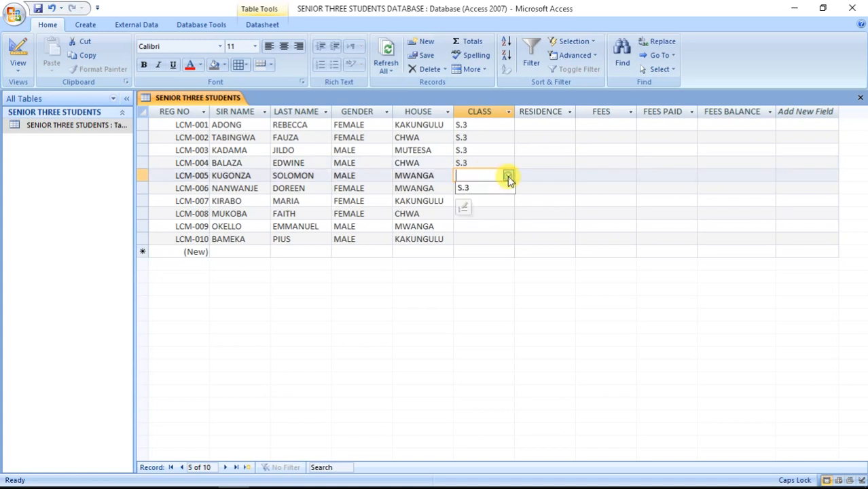
left_click(490, 188)
left_click(489, 188)
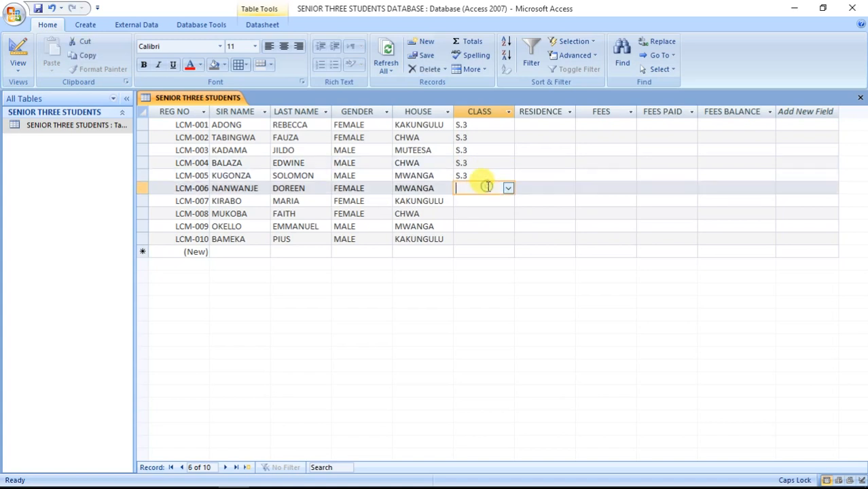
left_click(508, 188)
left_click(495, 201)
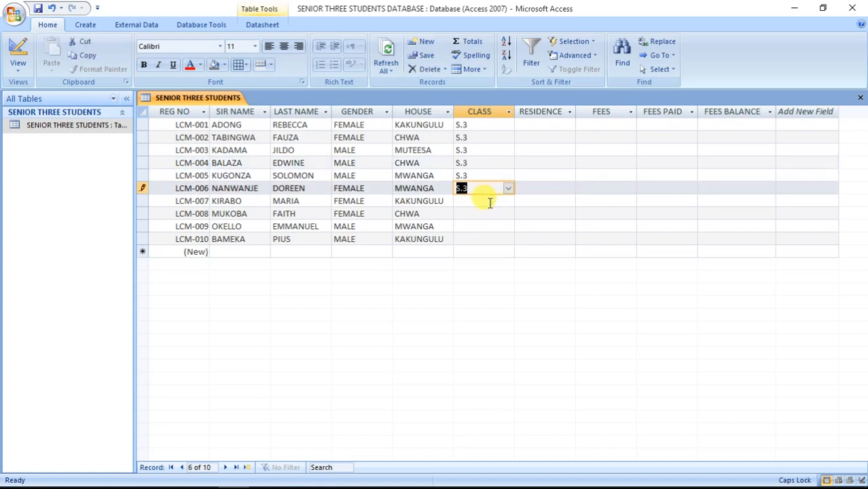
left_click(492, 201)
left_click(508, 202)
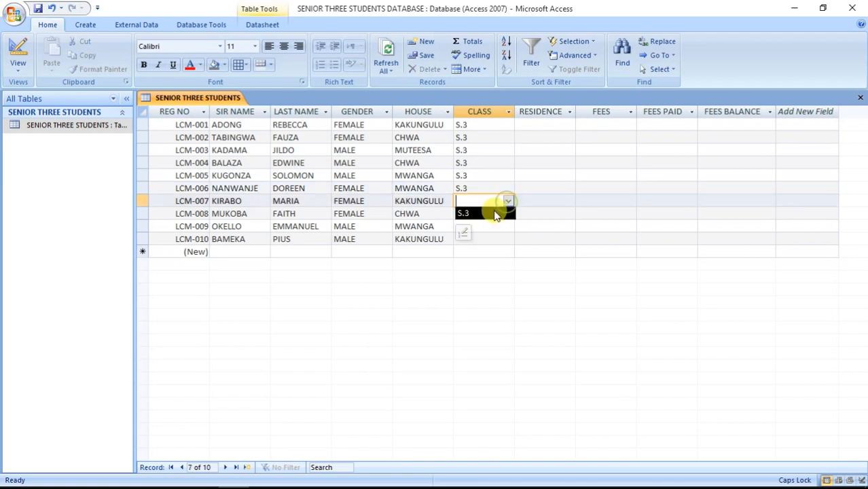
left_click(494, 211)
left_click(490, 214)
left_click(508, 213)
left_click(495, 224)
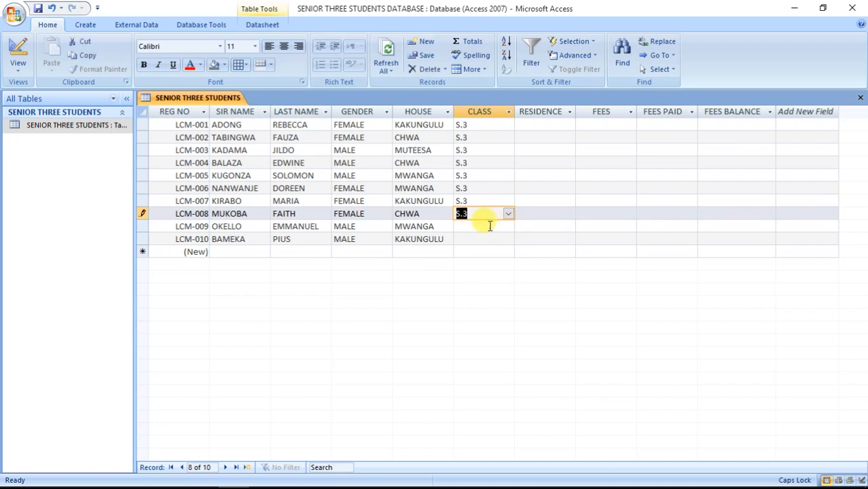
left_click(488, 226)
left_click(508, 226)
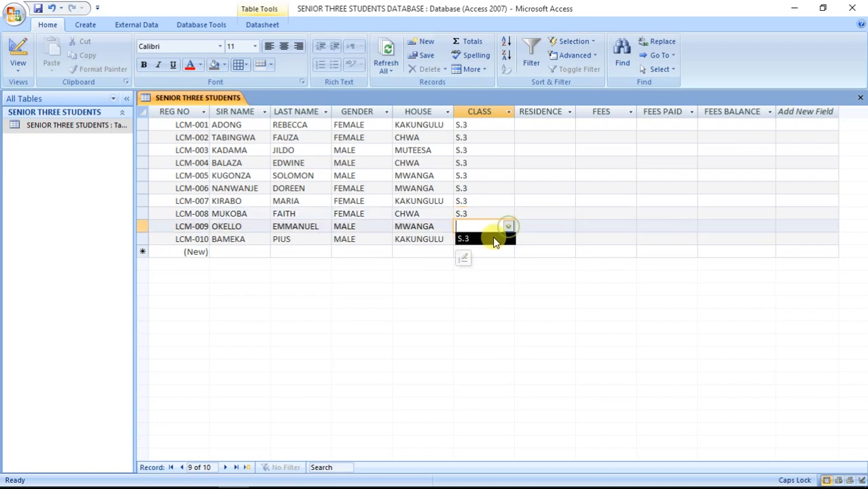
left_click(492, 238)
left_click(488, 238)
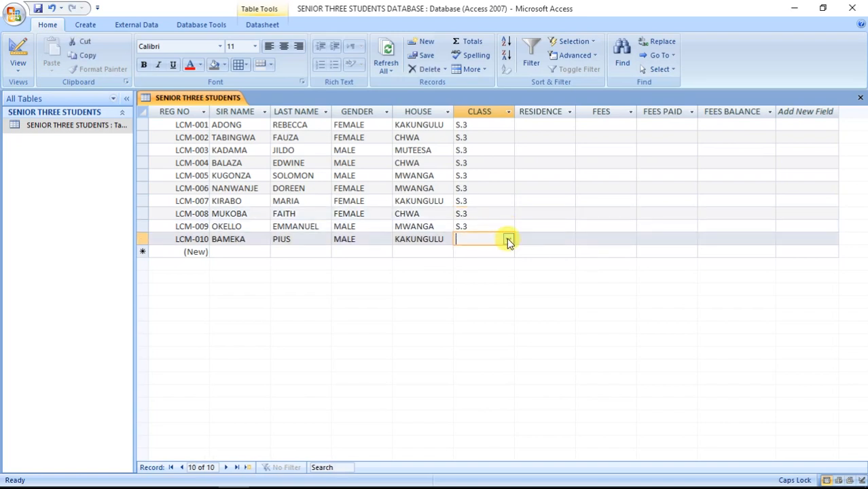
left_click(508, 239)
left_click(498, 253)
left_click(555, 126)
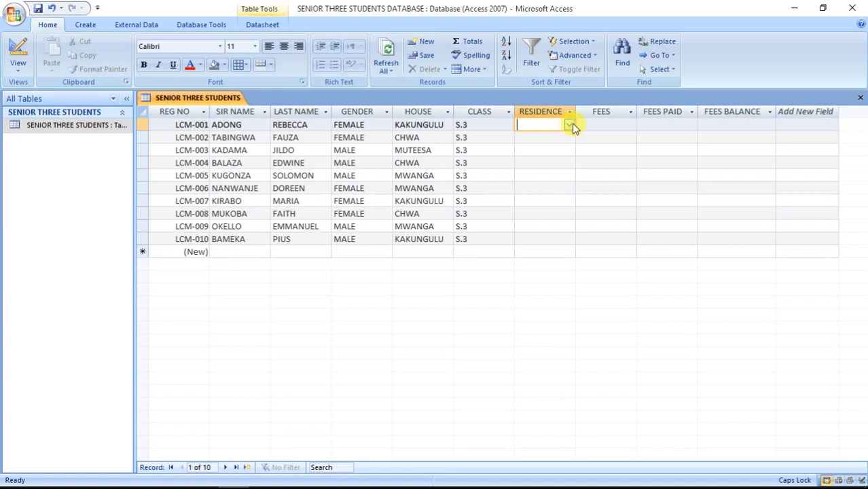
Set RESIDENCE for rows 1–4: BOARDING, DAY, BOARDING, BOARDING.
left_click(570, 125)
left_click(556, 147)
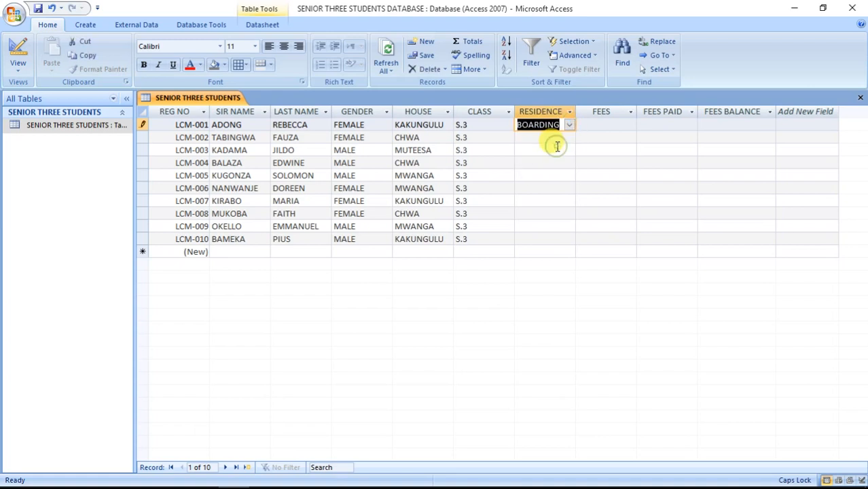
left_click(554, 138)
left_click(570, 137)
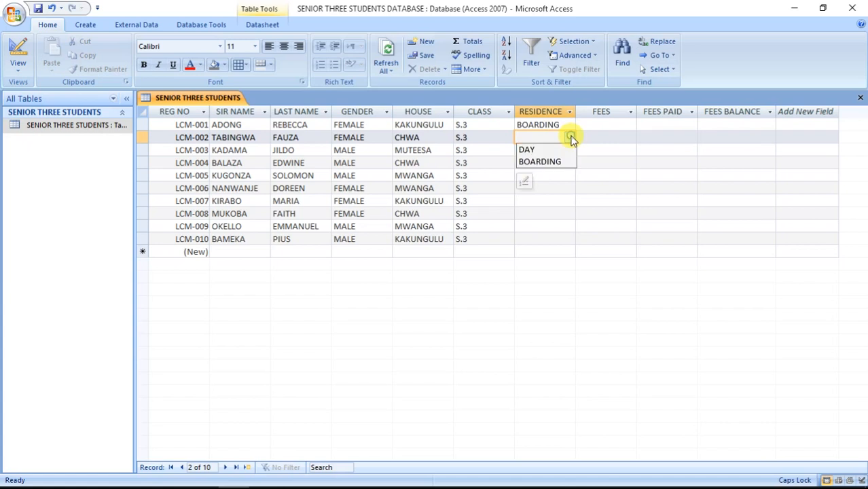
left_click(556, 147)
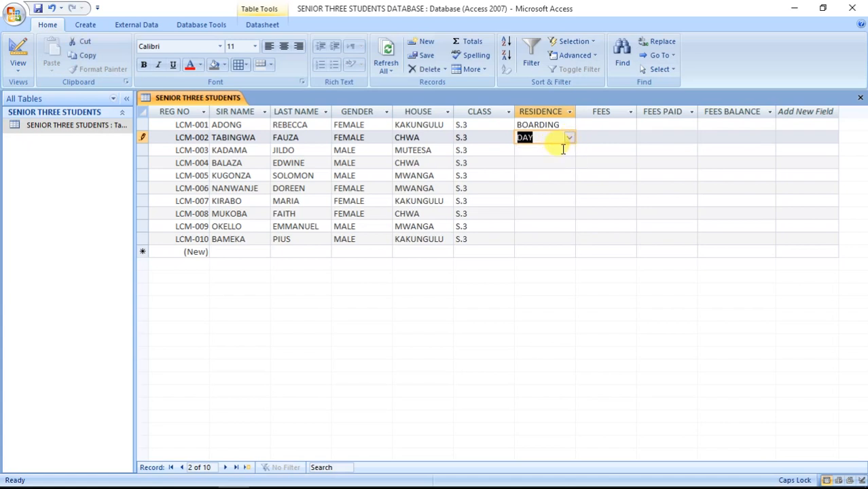
left_click(563, 150)
left_click(570, 150)
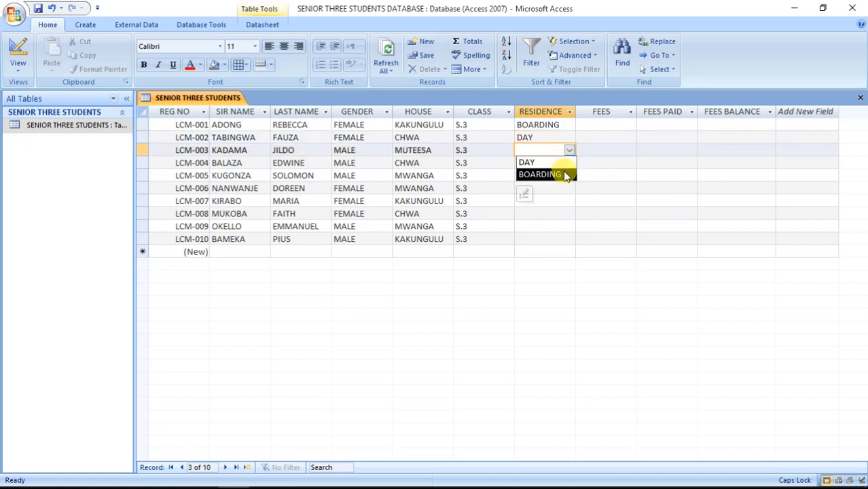
left_click(565, 172)
left_click(569, 150)
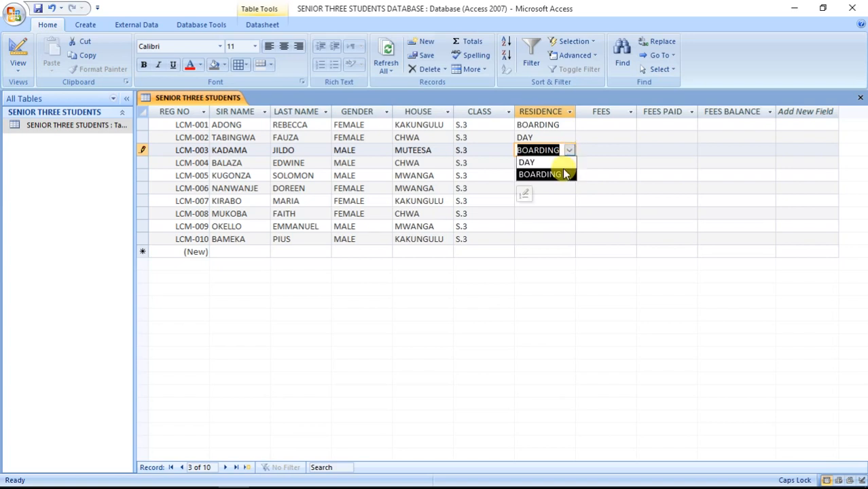
left_click(563, 172)
left_click(554, 164)
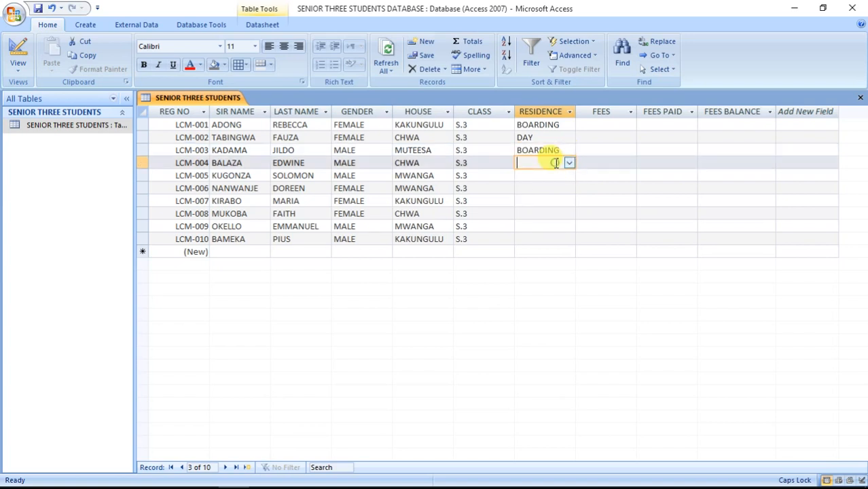
left_click(568, 163)
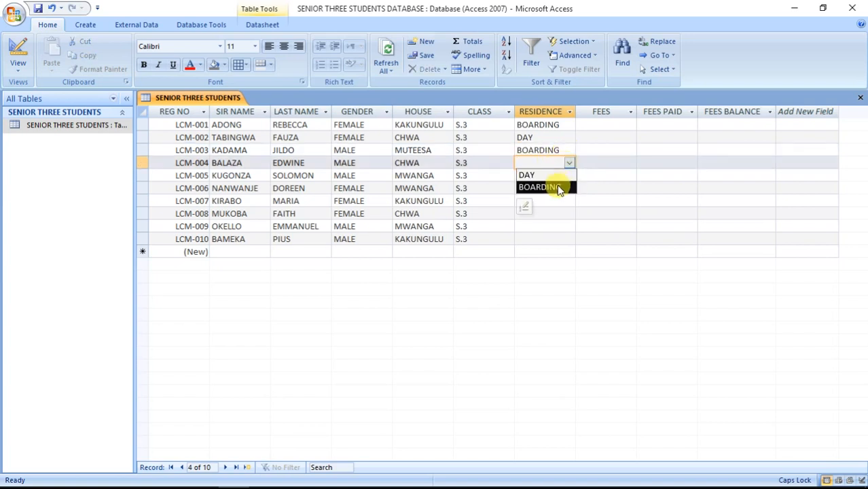
left_click(558, 186)
left_click(570, 165)
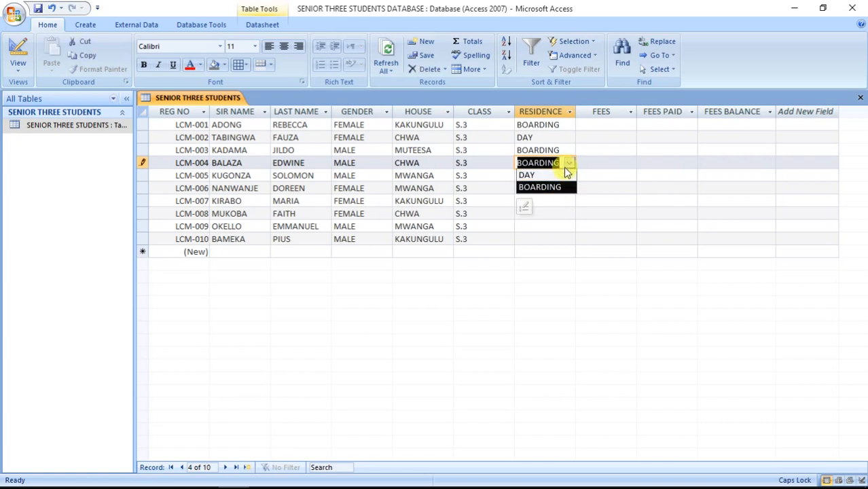
left_click(567, 163)
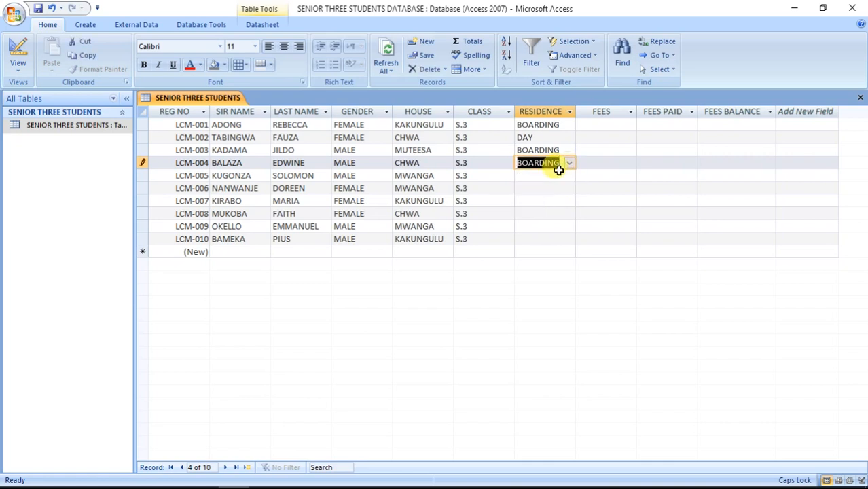
Set RESIDENCE for rows 5–10: DAY, BOARDING, DAY, BOARDING, DAY, BOARDING.
left_click(564, 176)
left_click(569, 175)
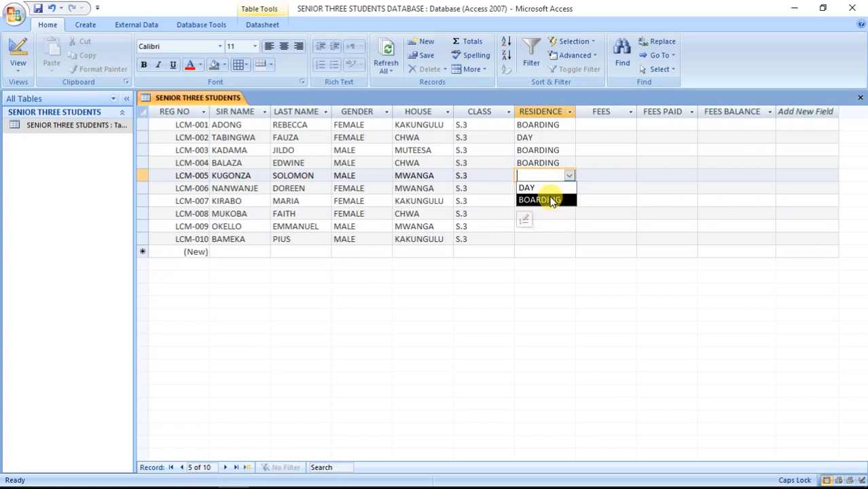
left_click(546, 188)
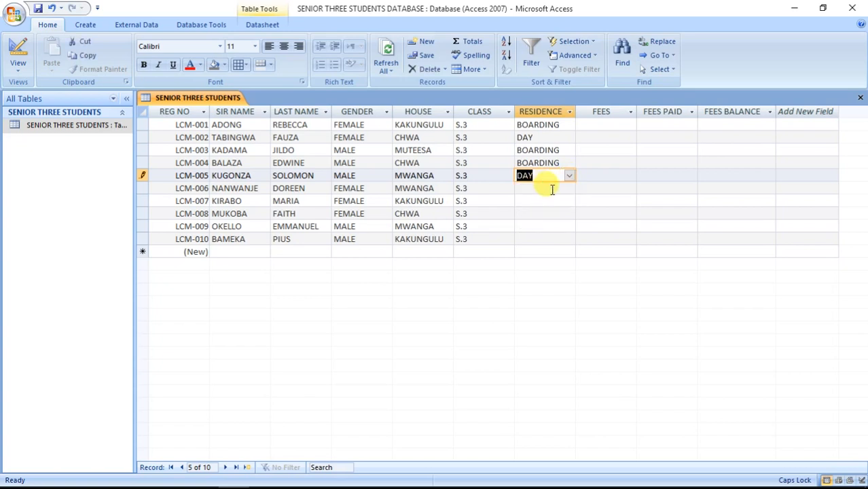
left_click(556, 189)
left_click(570, 189)
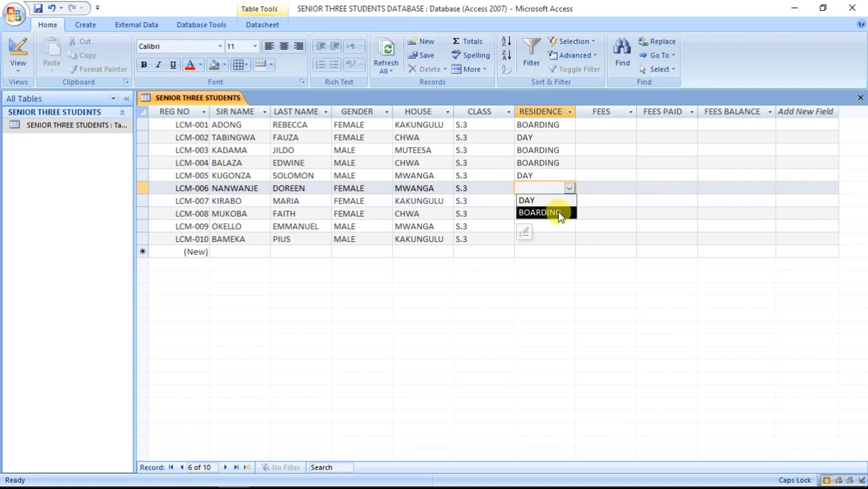
left_click(557, 212)
left_click(547, 201)
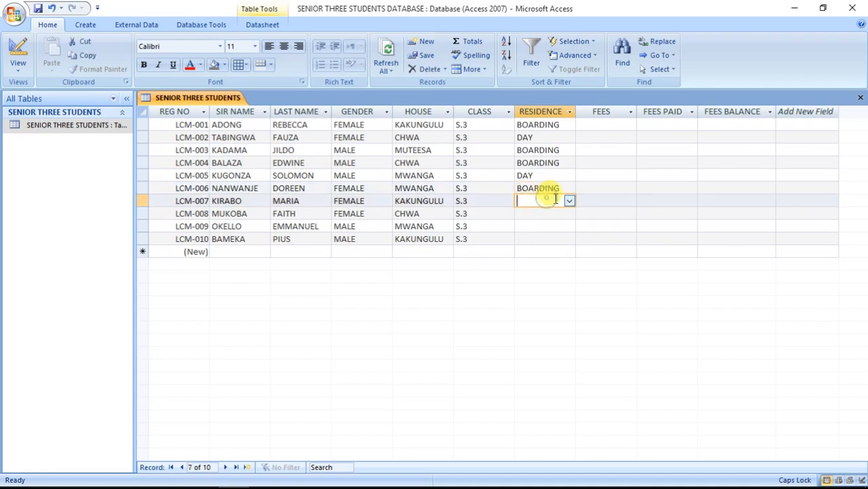
left_click(570, 202)
left_click(562, 214)
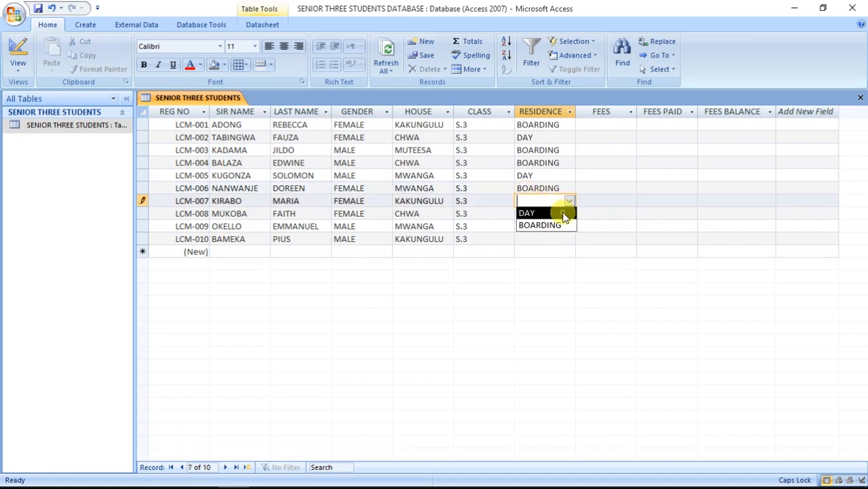
left_click(547, 213)
left_click(570, 213)
left_click(557, 238)
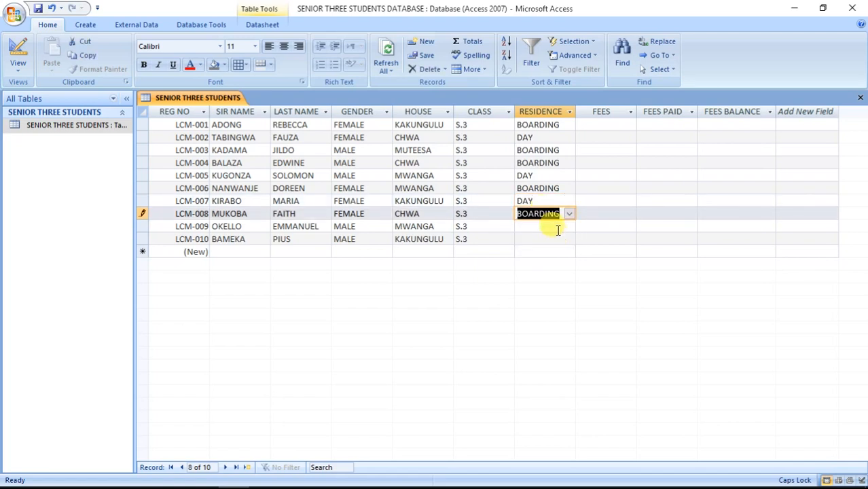
left_click(556, 227)
left_click(569, 227)
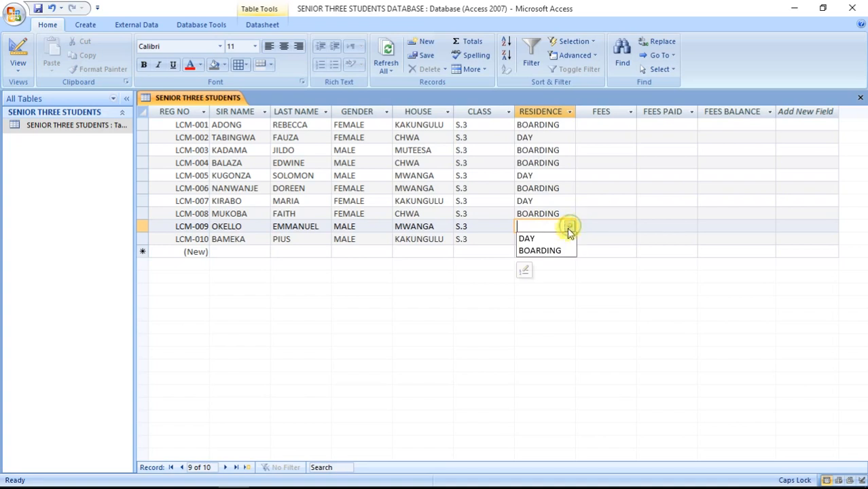
left_click(558, 236)
left_click(556, 239)
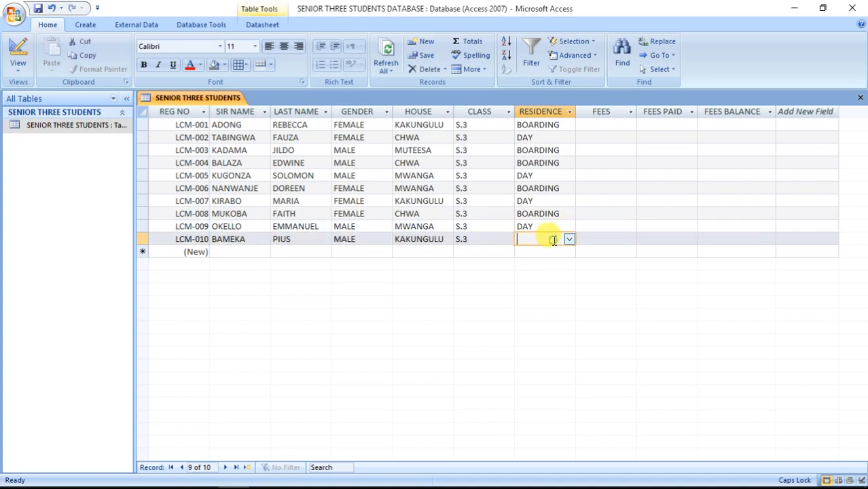
left_click(569, 239)
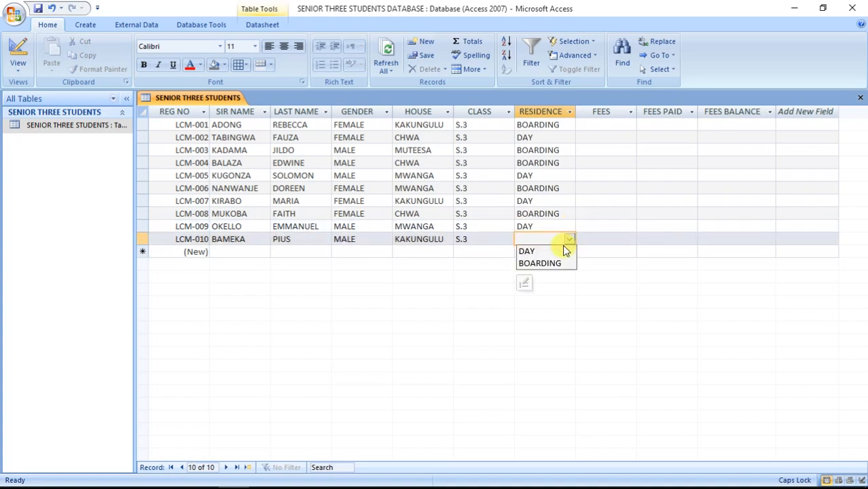
left_click(552, 264)
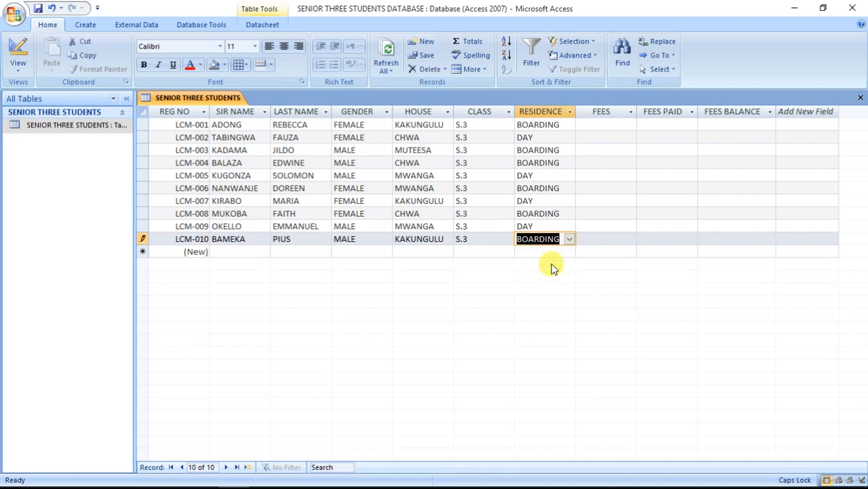
Enter FEES for LCM-001 to LCM-004: 800,000 for boarders, 400,000 for day student LCM-002.
left_click(599, 124)
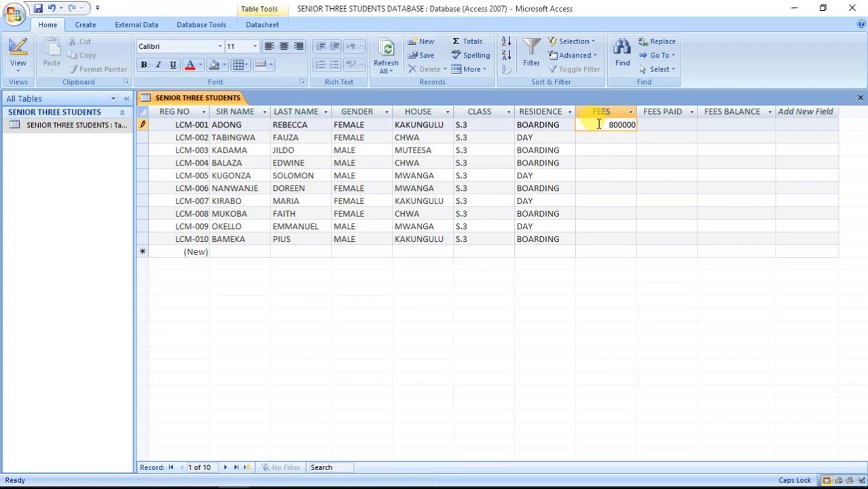
left_click(600, 137)
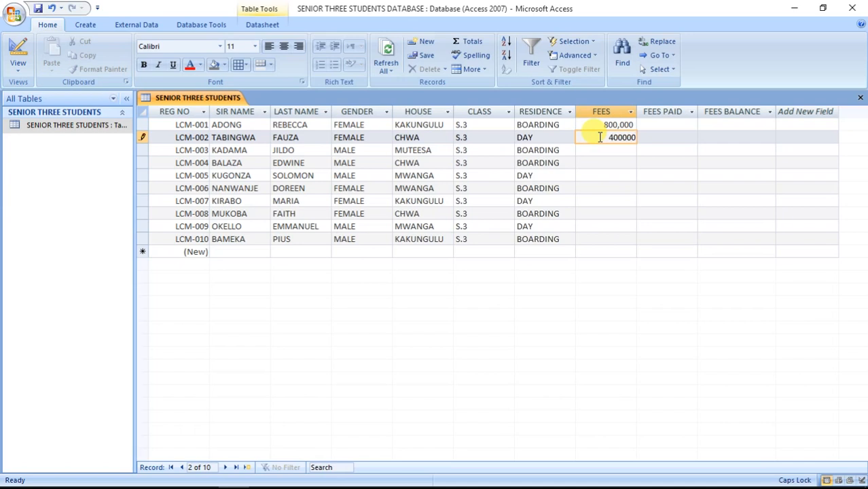
left_click(603, 151)
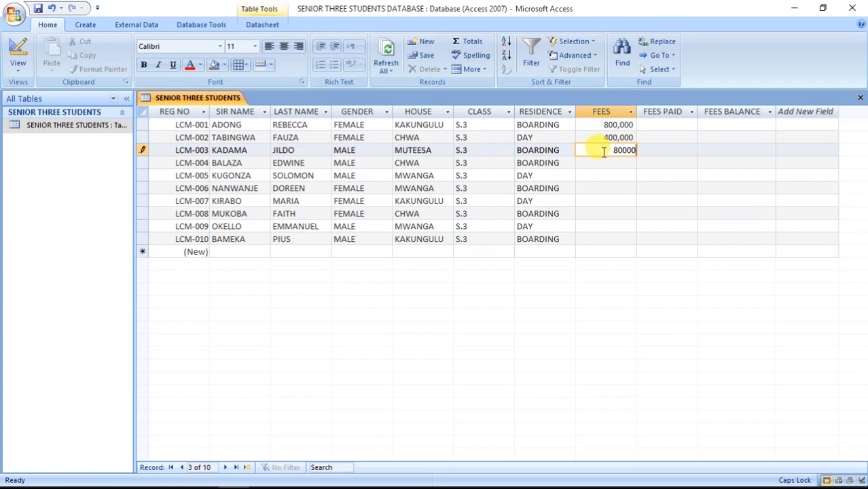
type("800000")
left_click(598, 163)
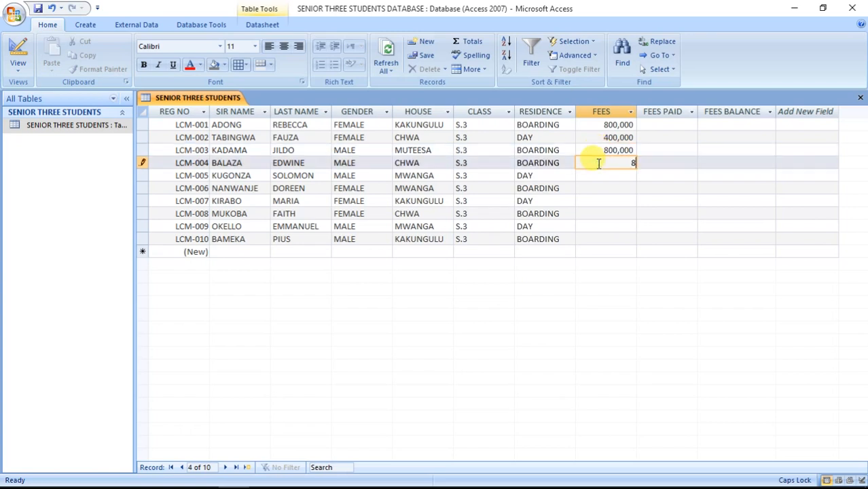
type("800000")
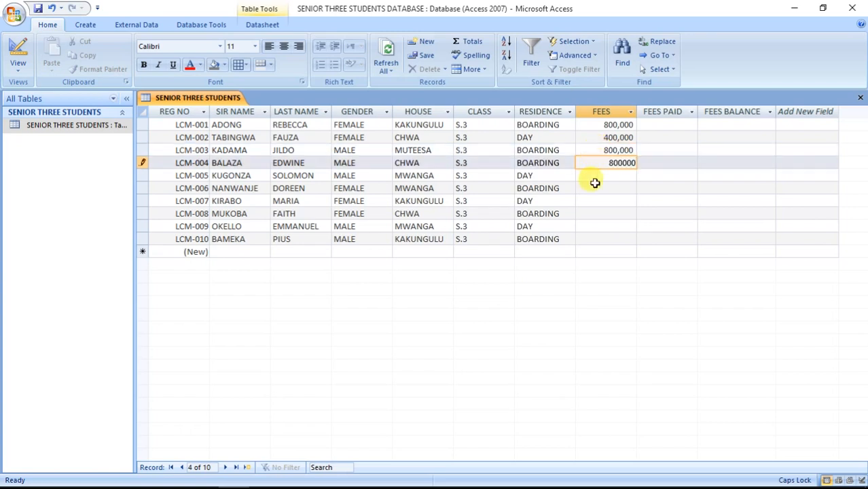
left_click(596, 176)
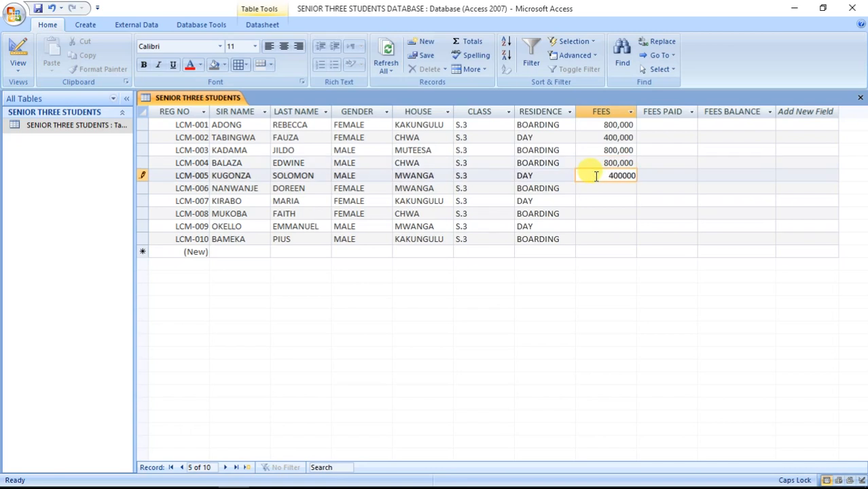
Enter FEES for LCM-005 to LCM-009, correcting LCM-005's 4,000,000 to 400,000.
type("4000000")
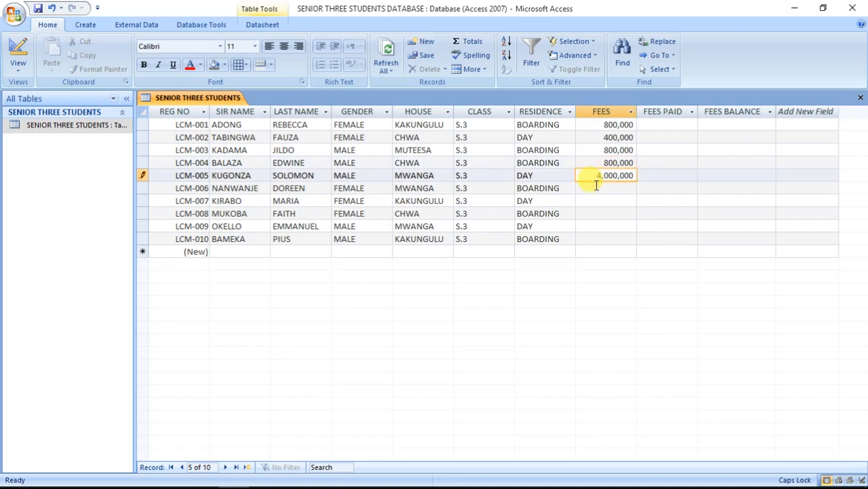
left_click(596, 184)
left_click(611, 176)
key("BackSpace")
left_click(614, 188)
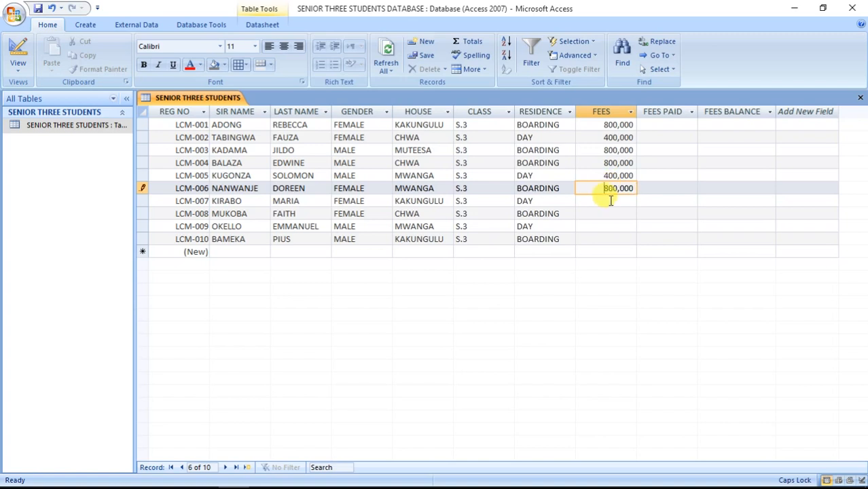
left_click(610, 201)
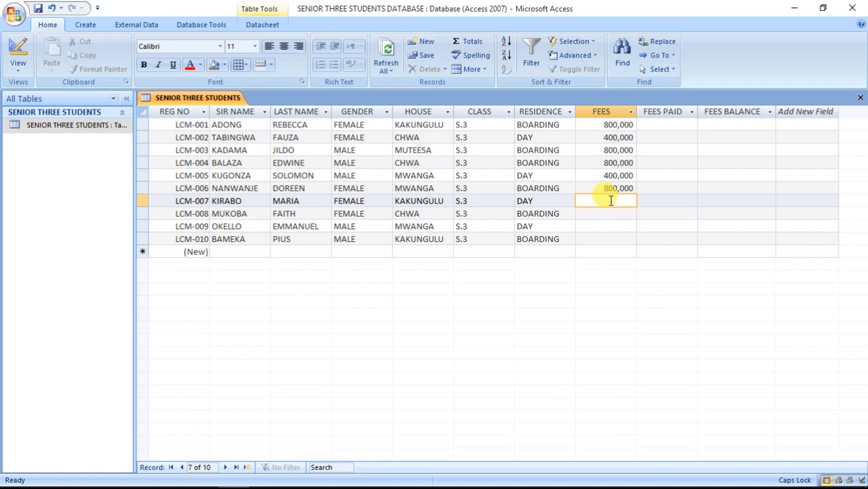
type("400,000")
left_click(611, 212)
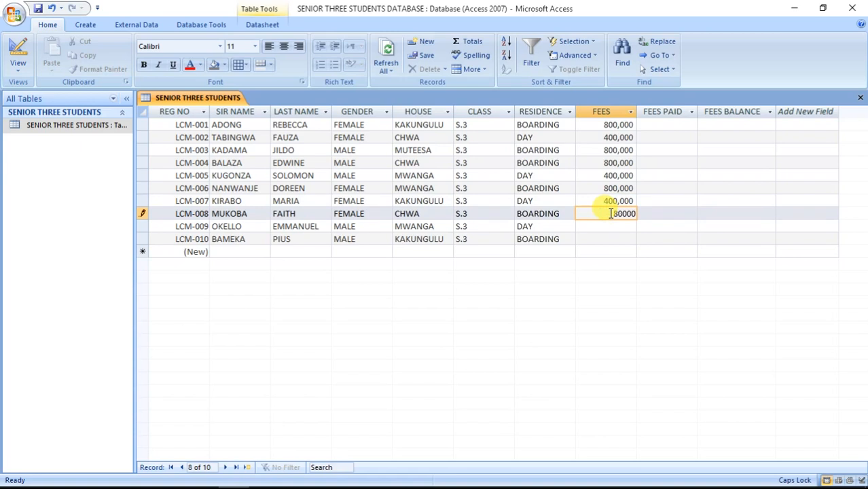
left_click(607, 226)
type("400000")
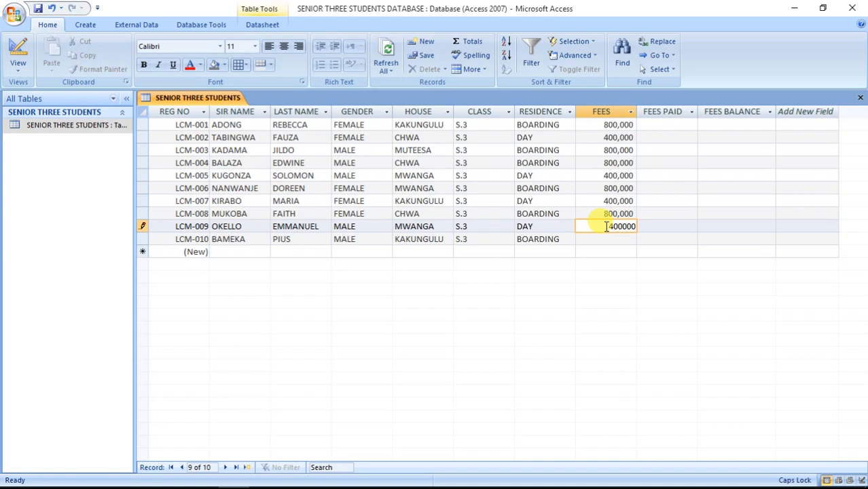
left_click(604, 240)
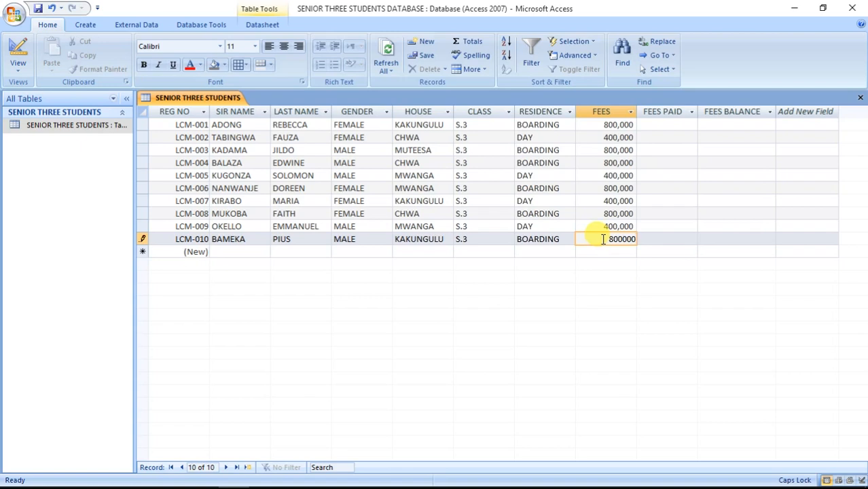
Enter FEES PAID for LCM-001 to LCM-004, starting with 500,000 and 200,000.
left_click(677, 124)
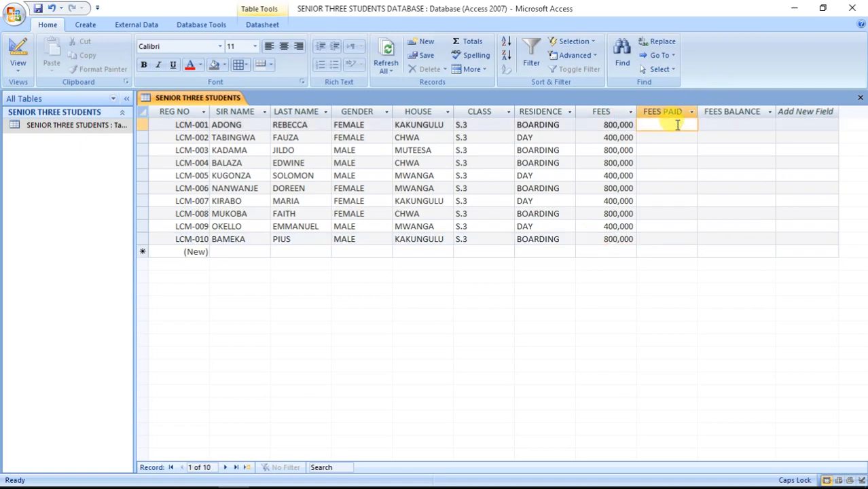
type("500,000")
left_click(679, 137)
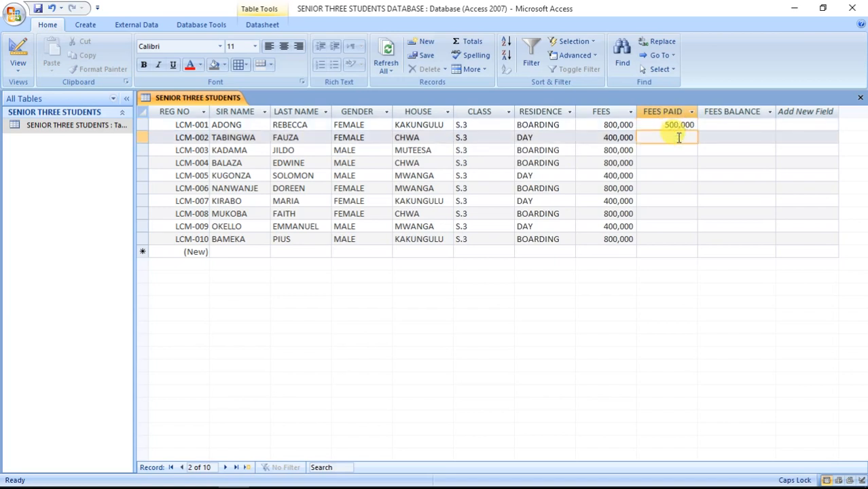
type("200000")
left_click(670, 151)
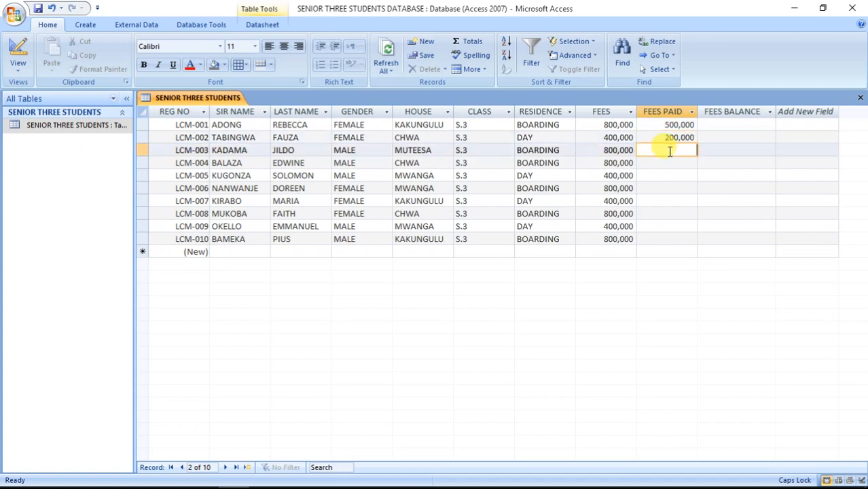
type("40")
left_click(670, 163)
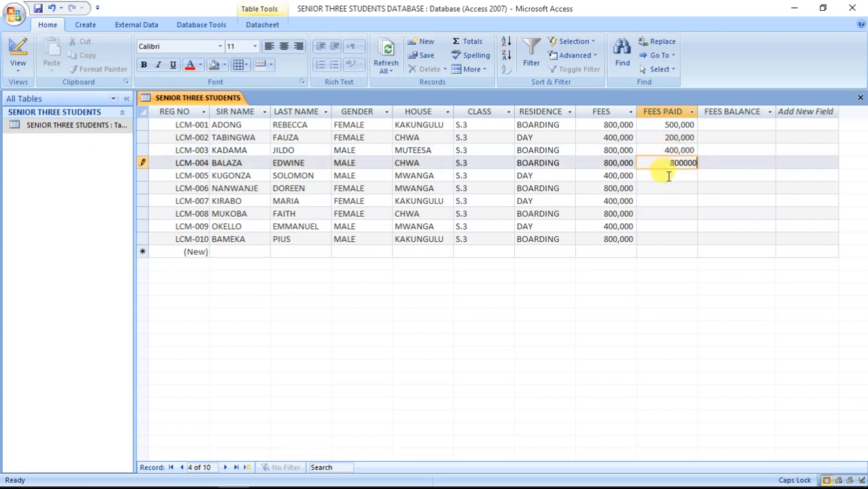
left_click(669, 174)
Enter FEES PAID of 300,000, 560,000, 150,000, 300,000, 230,000 and 800,000 for LCM-005 to LCM-010.
type("3")
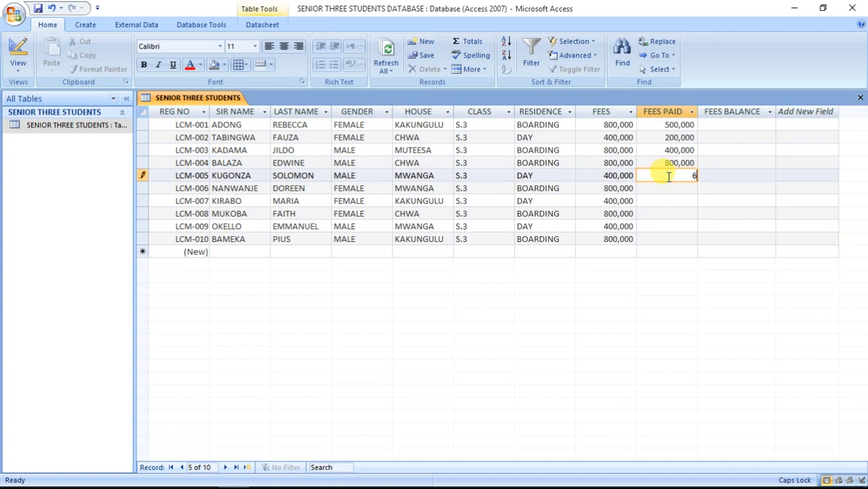
type("00000")
left_click(666, 188)
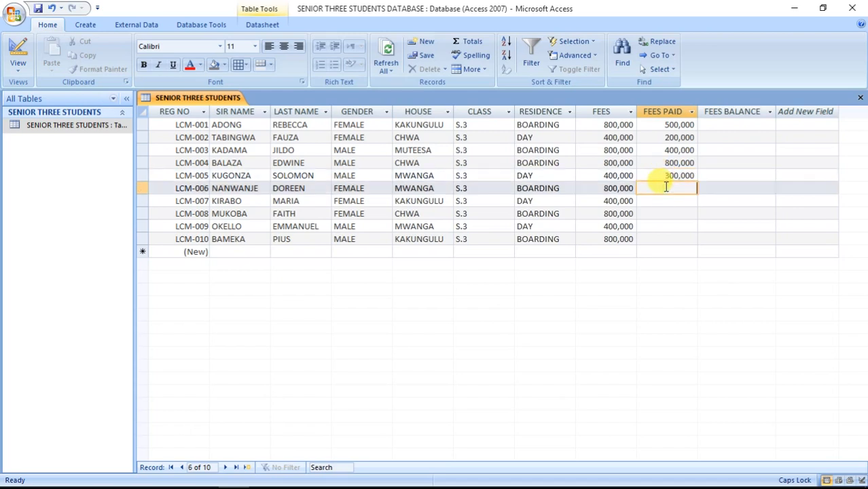
type("560000")
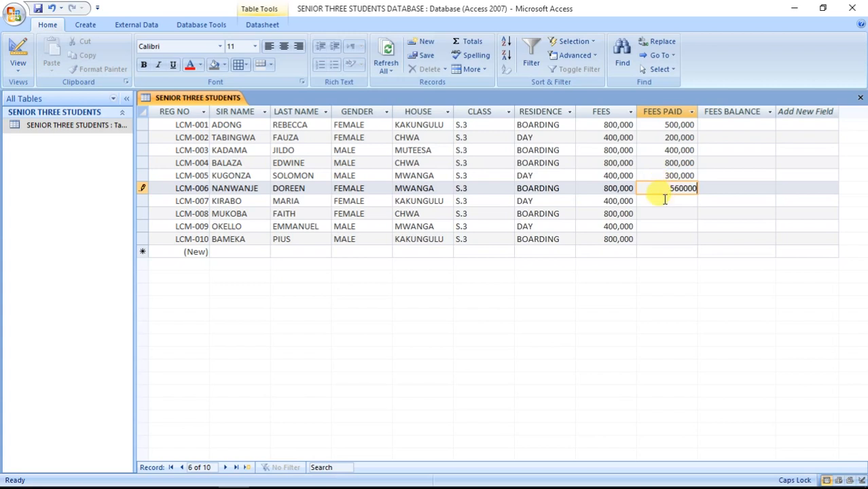
left_click(665, 200)
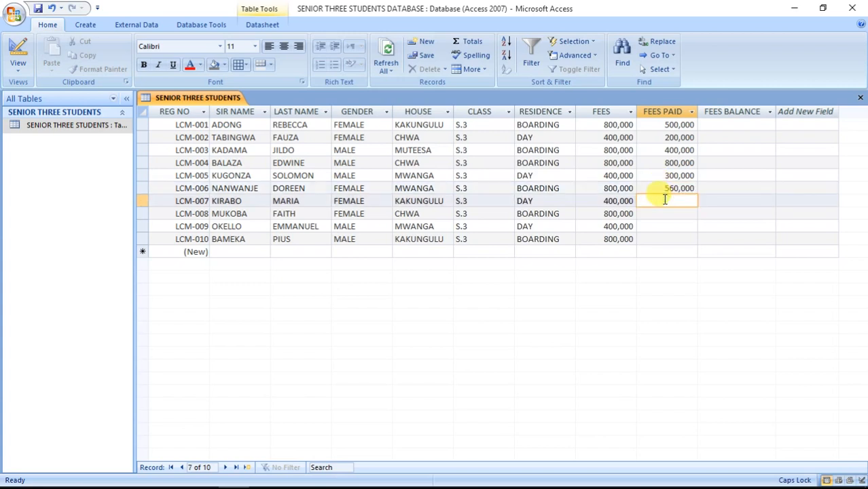
type("150000")
left_click(666, 213)
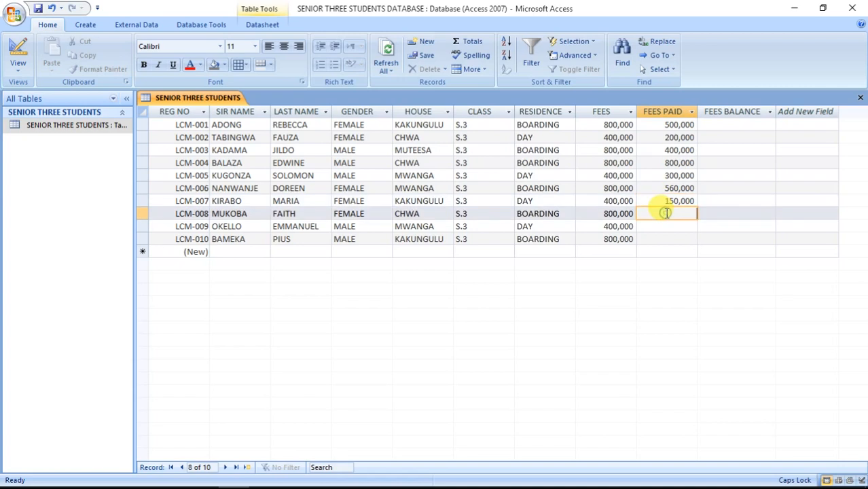
type("300,000")
left_click(667, 225)
type("6")
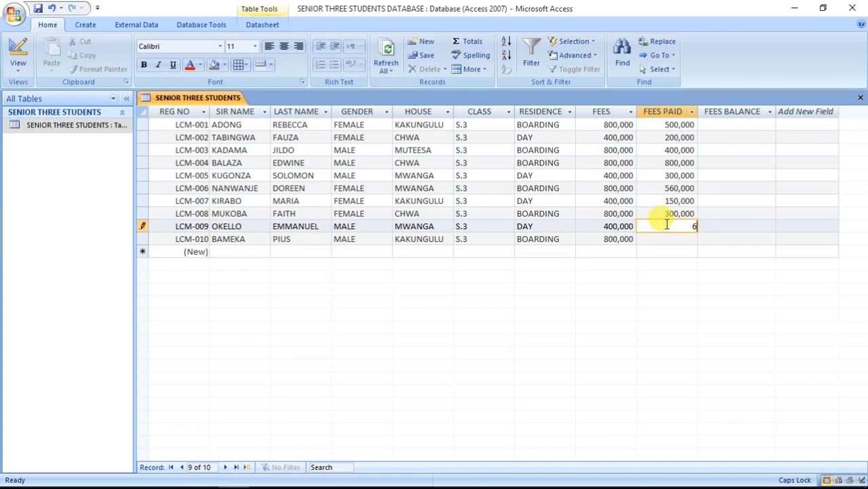
key("BackSpace")
type("230000")
left_click(668, 239)
type("800000")
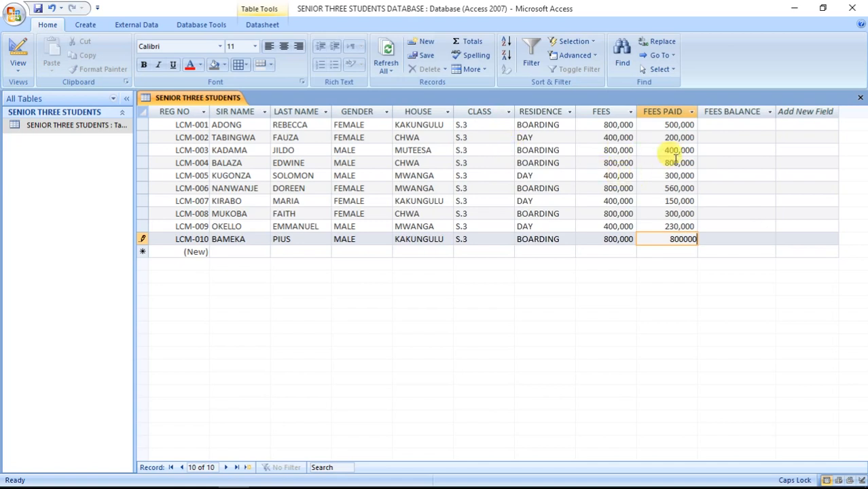
Commit LCM-010's 800,000 FEES PAID entry by moving to the first FEES BALANCE cell.
left_click(710, 124)
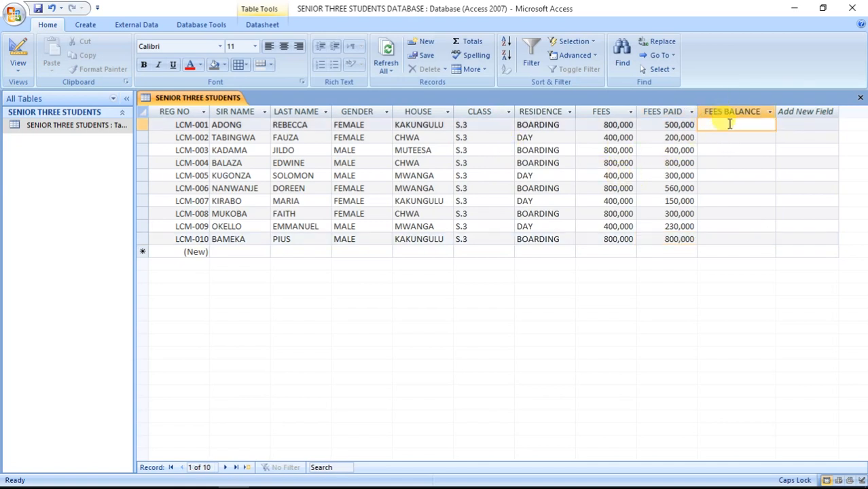